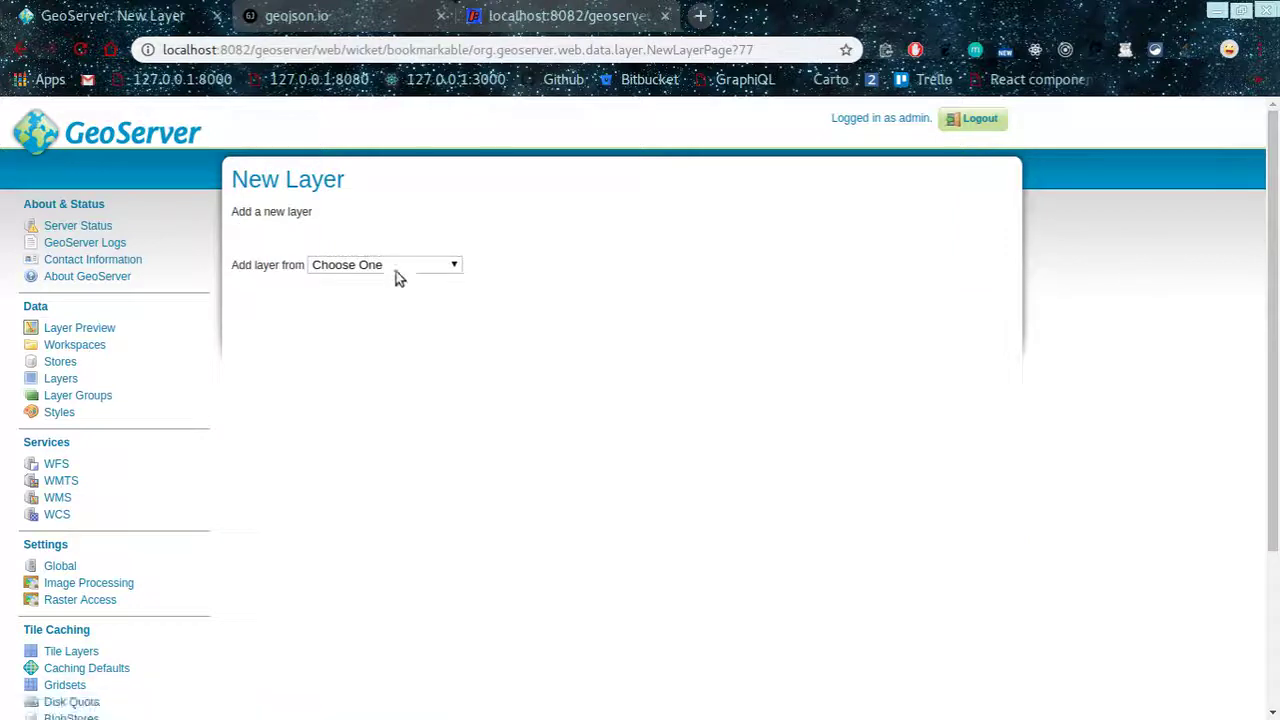
# Start configuring a new SQL view layer from the routing:routing store
pyautogui.click(396, 268)
pyautogui.click(372, 362)
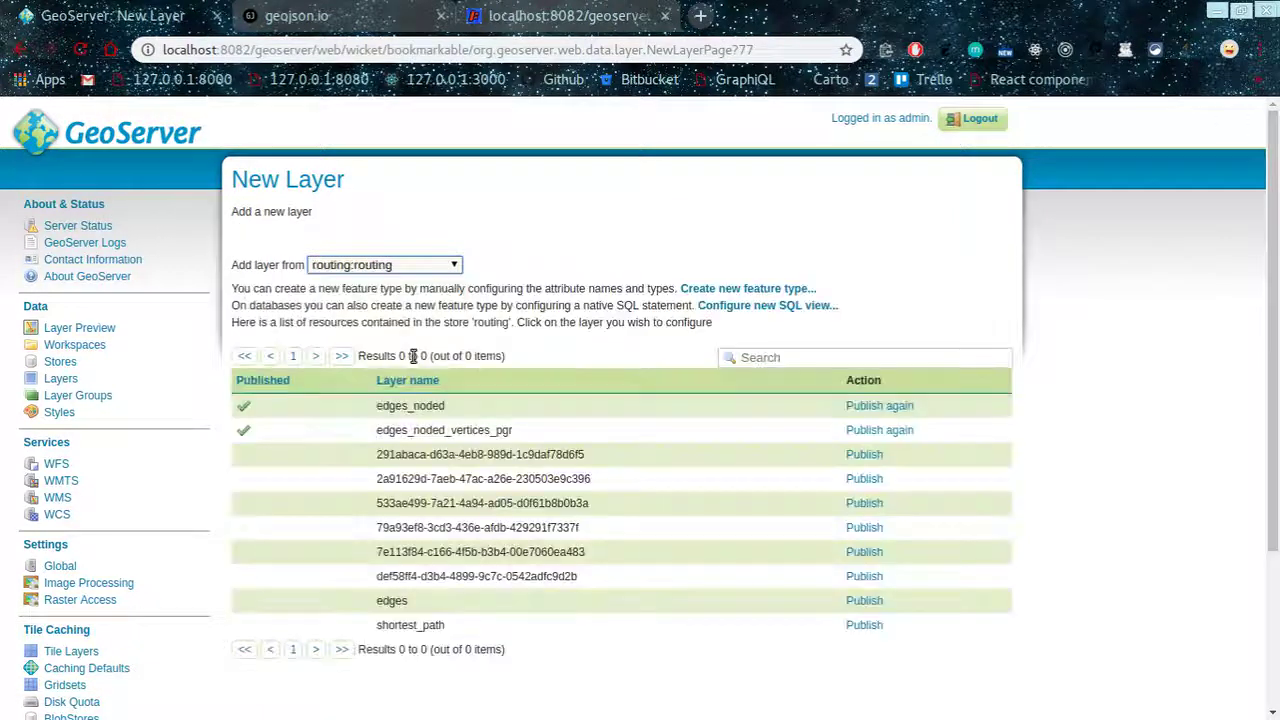
pyautogui.click(805, 305)
# Name the new SQL view shortest_path
pyautogui.click(316, 281)
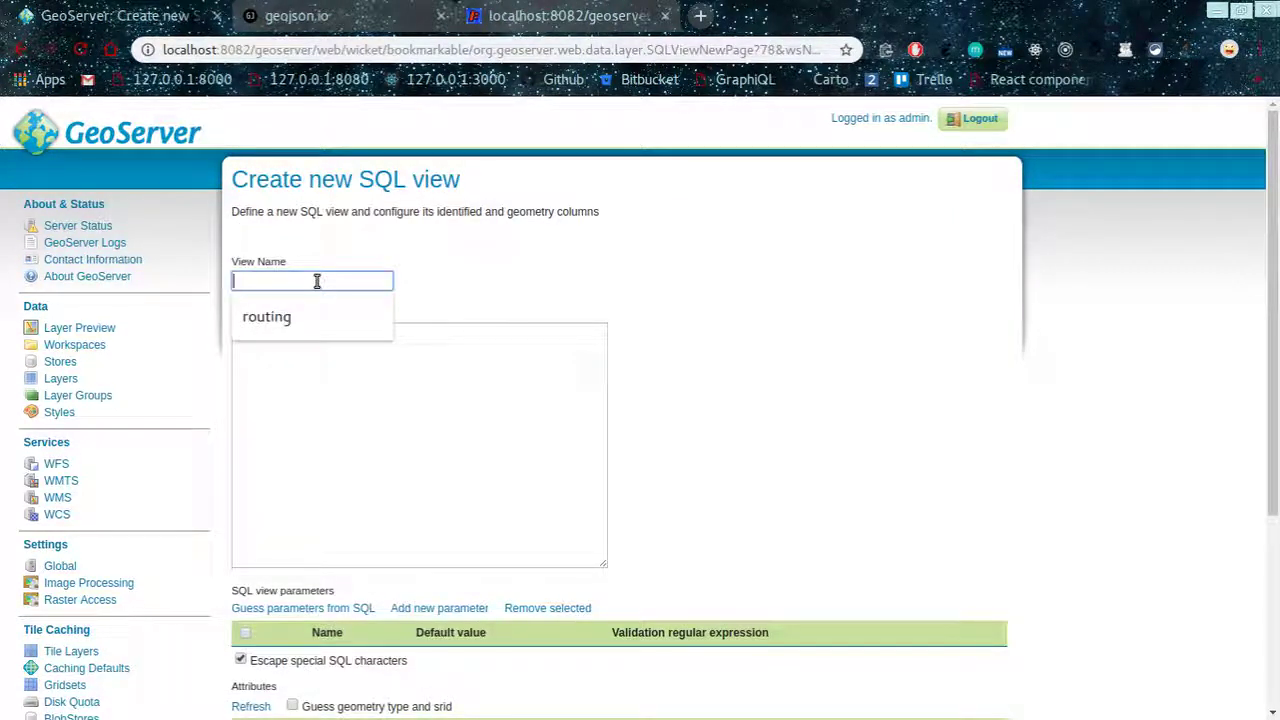
pyautogui.write('SHORE')
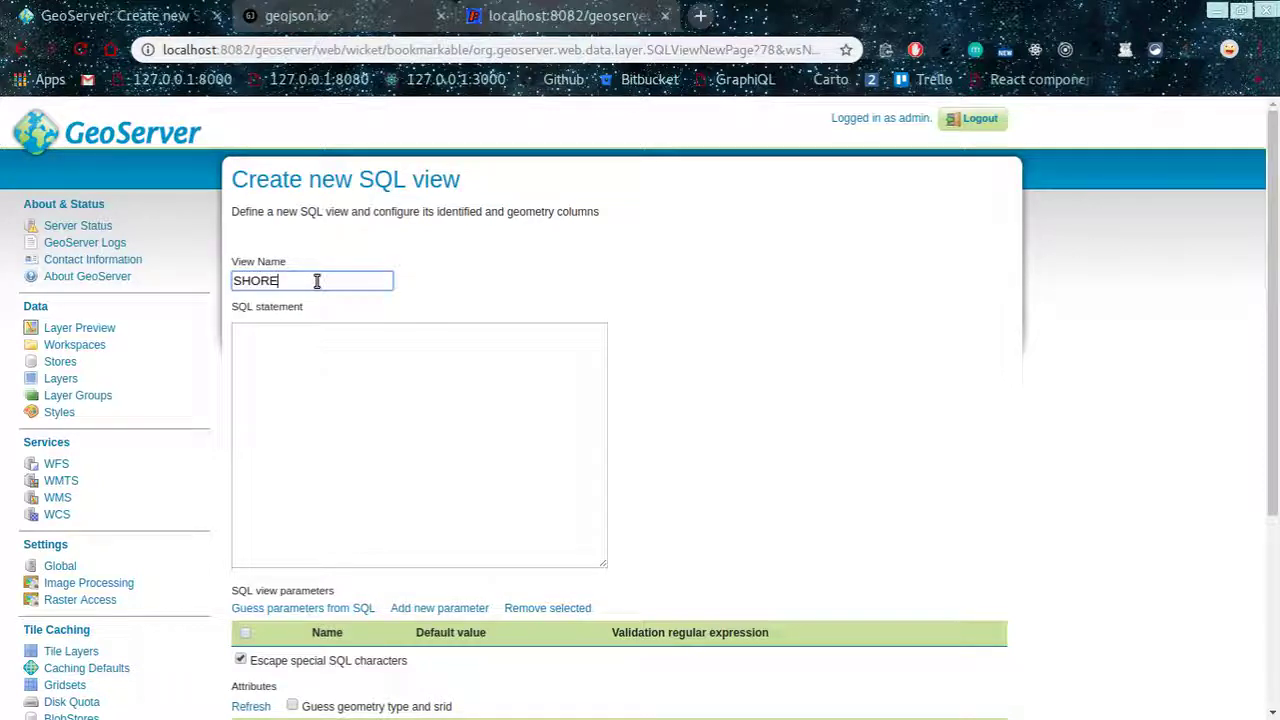
pyautogui.press('BackSpace')
pyautogui.press('BackSpace')
pyautogui.press('BackSpace')
pyautogui.press('BackSpace')
pyautogui.press('BackSpace')
pyautogui.write('shore')
pyautogui.press('BackSpace')
pyautogui.press('BackSpace')
pyautogui.write('rtest_path')
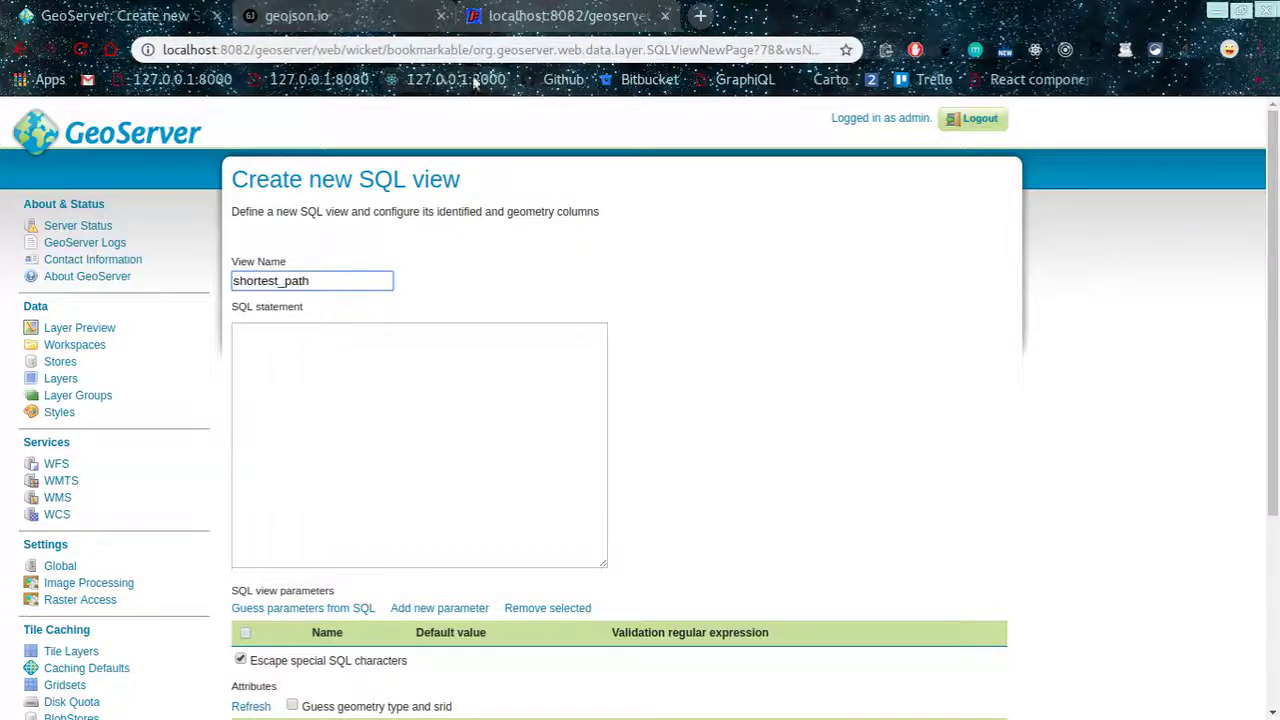
# Begin the view's SQL statement with SELECT and the first column MIN(r.seq) AS seq, followed by a comma
pyautogui.click(486, 377)
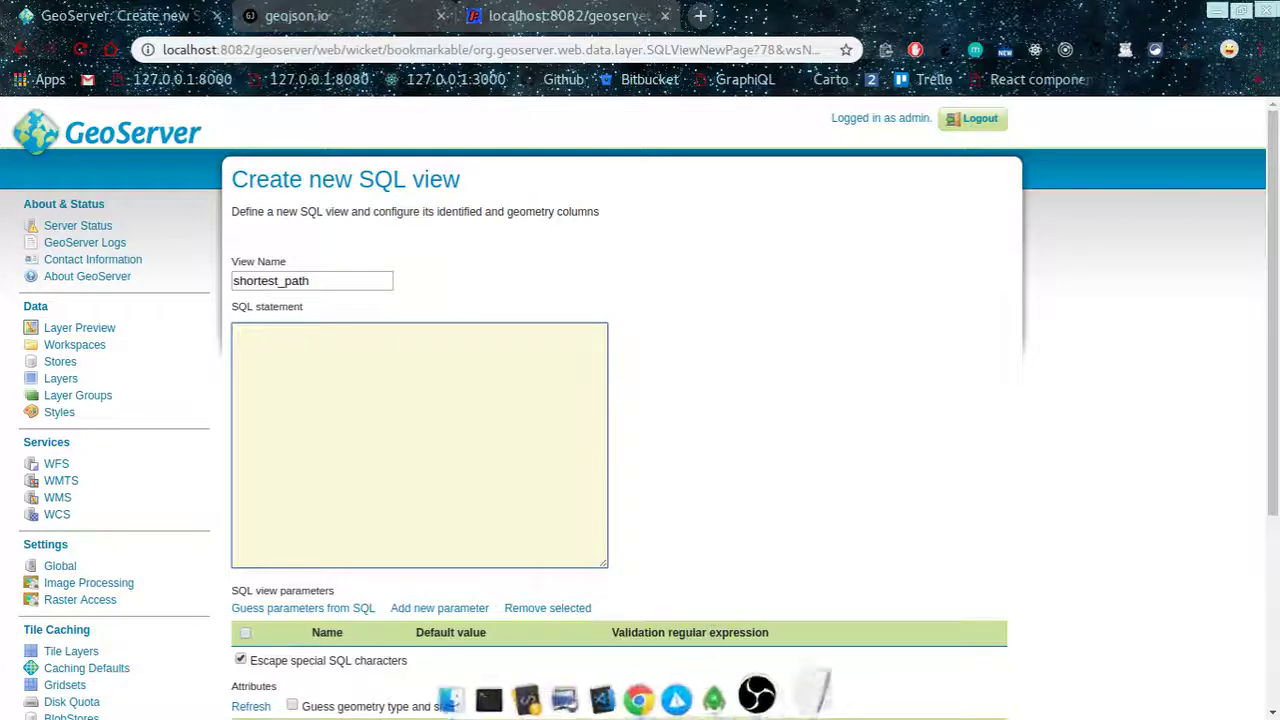
pyautogui.hotkey('alt', 'Tab')
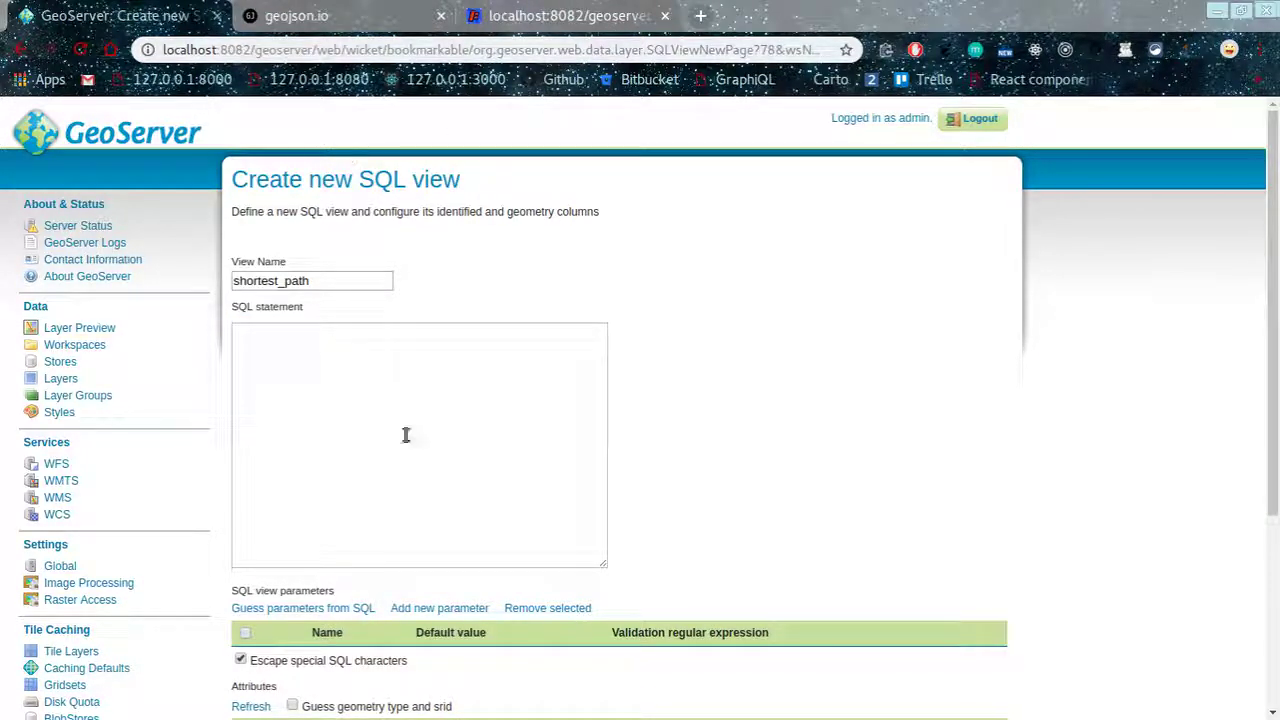
pyautogui.click(394, 375)
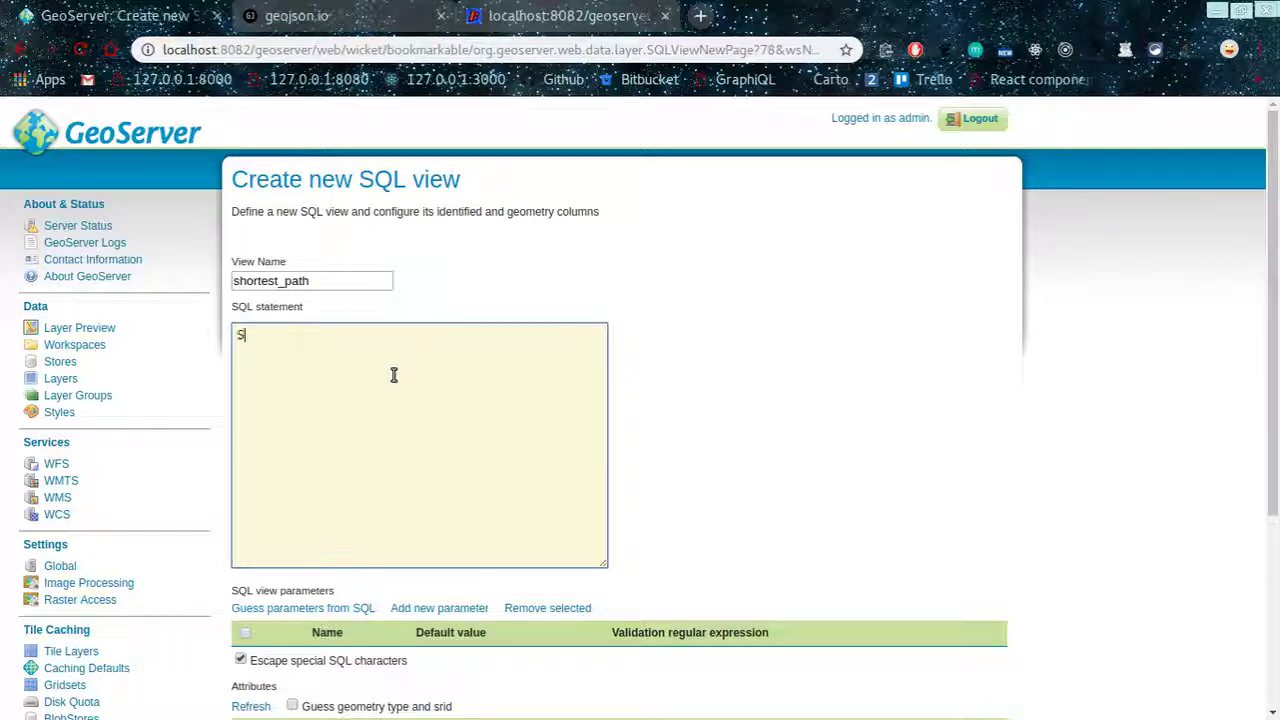
pyautogui.write('L')
pyautogui.write('LECT')
pyautogui.press('BackSpace')
pyautogui.press('Return')
pyautogui.write('MIN')
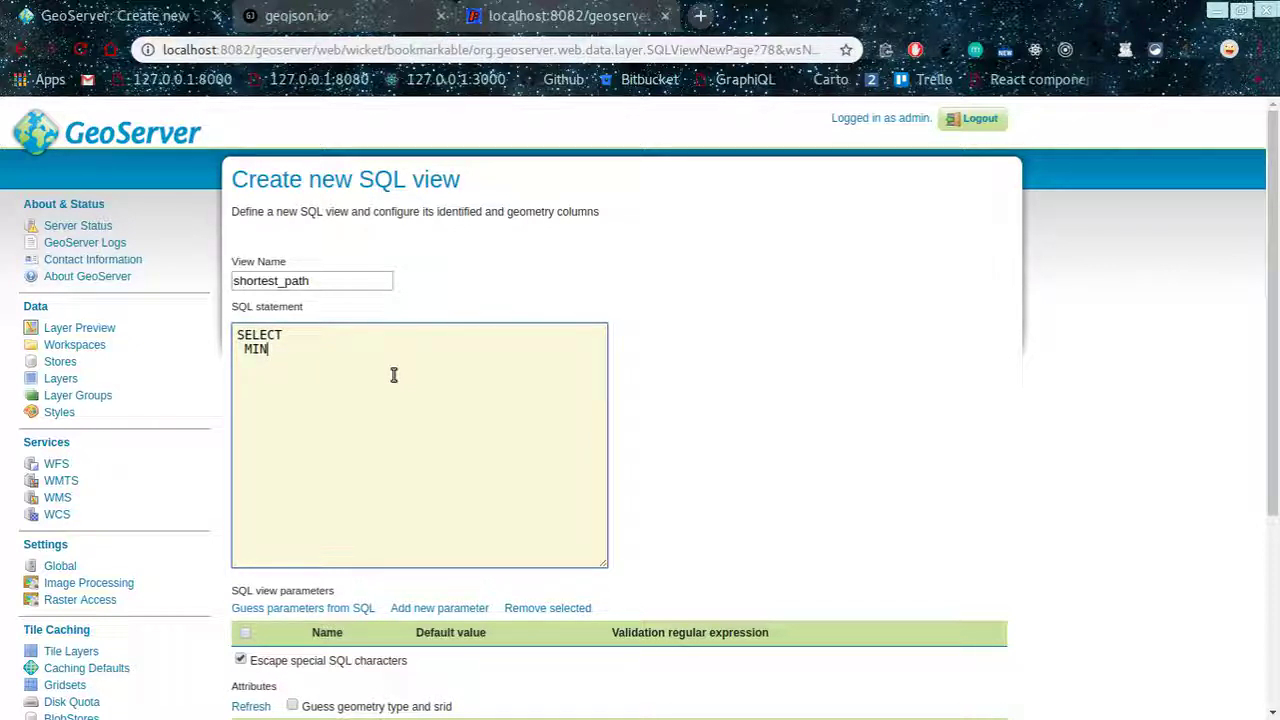
pyautogui.write('(')
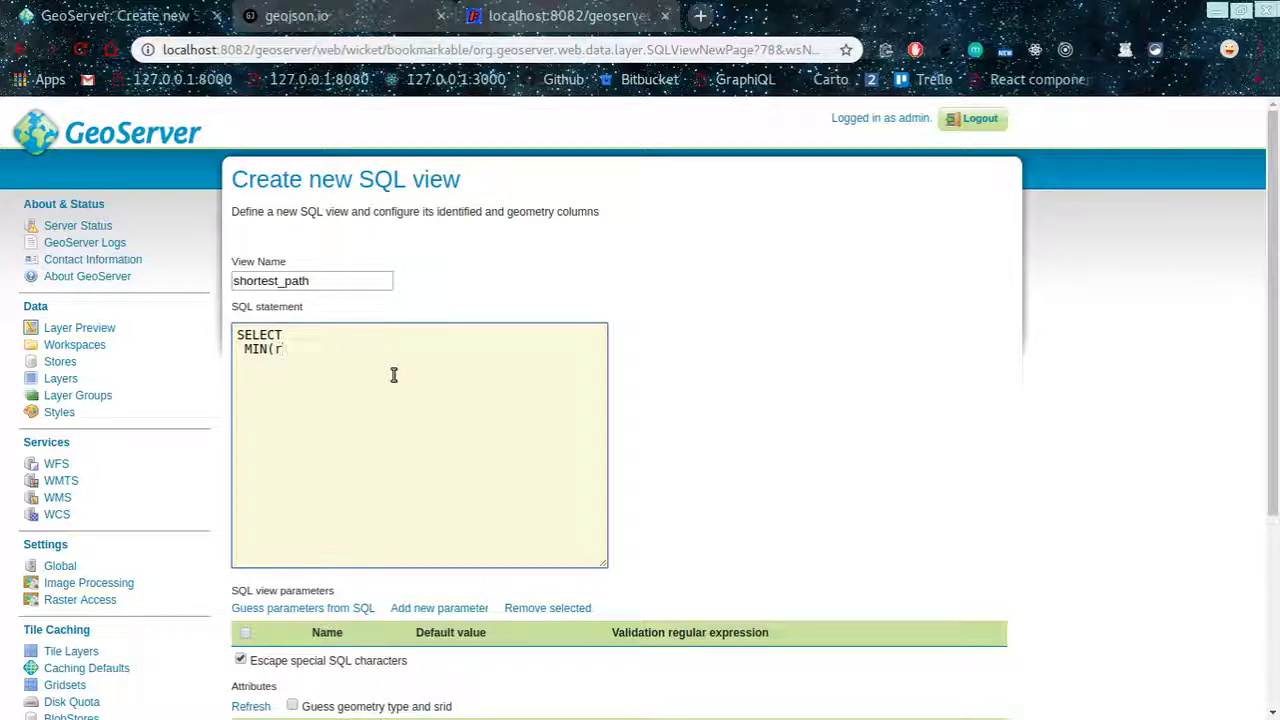
pyautogui.write('r')
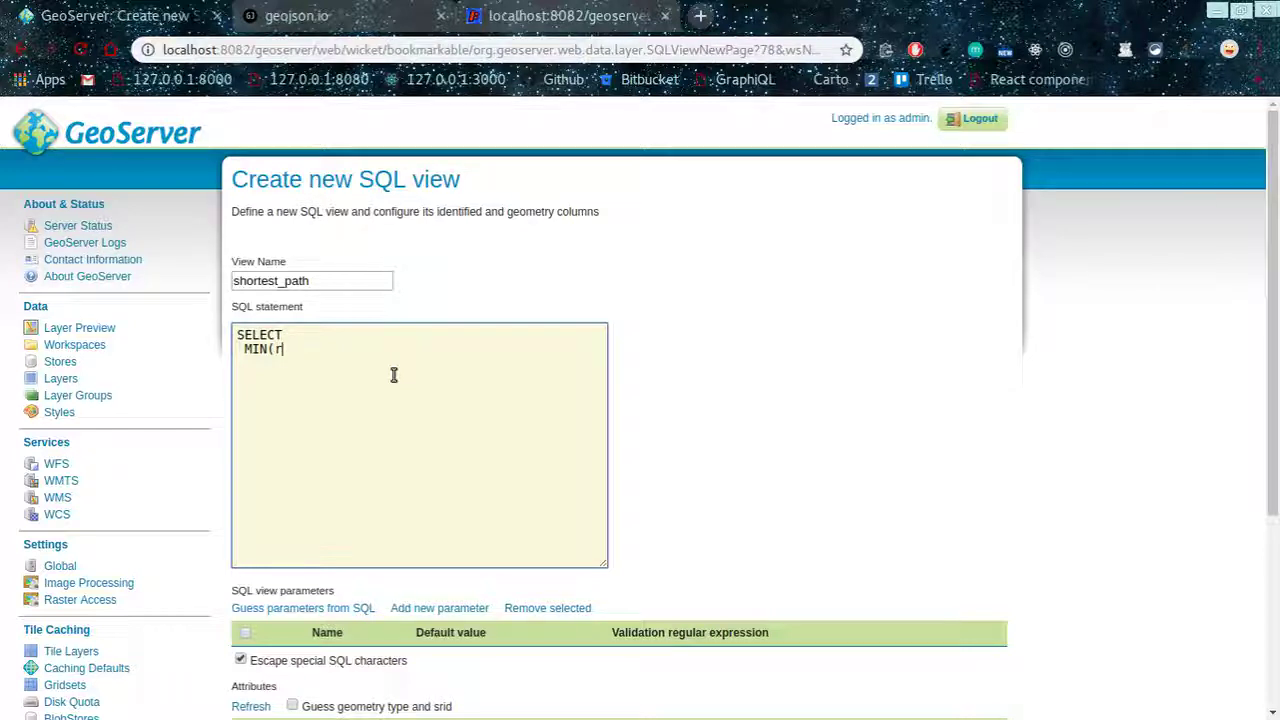
pyautogui.write('.seq) AS seq')
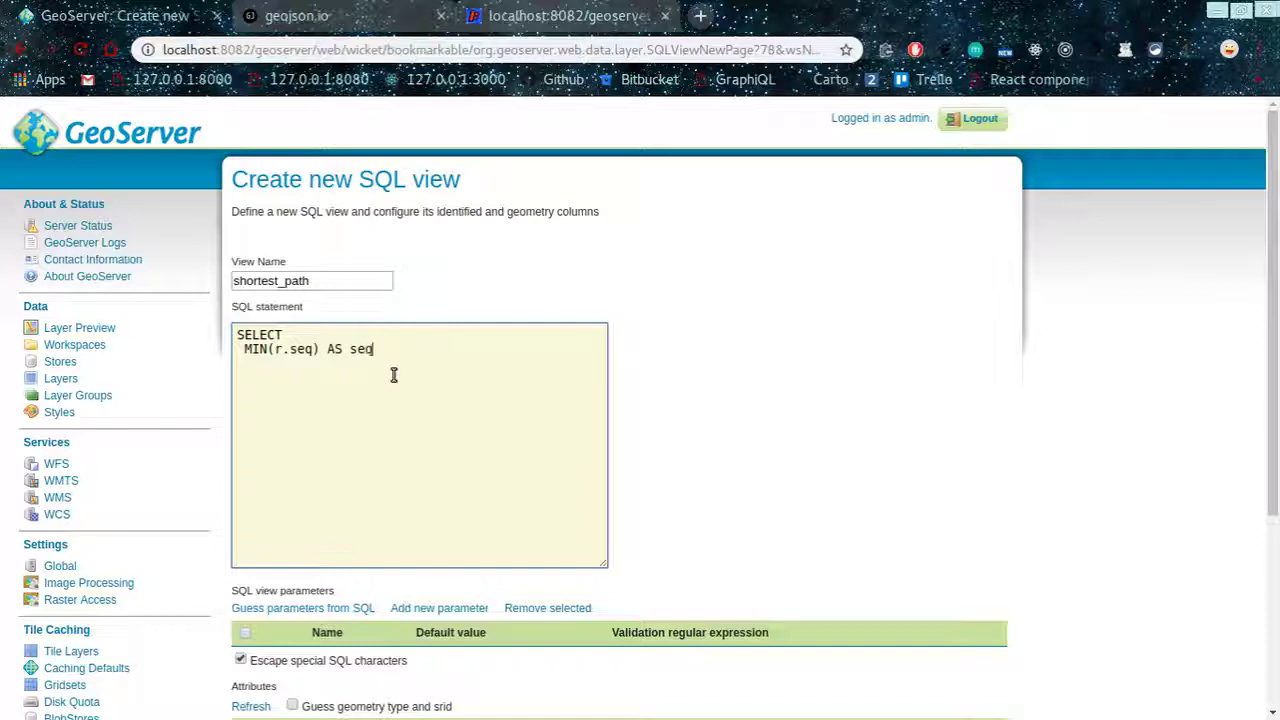
pyautogui.press('BackSpace')
pyautogui.write('q,')
# Add the columns e.old_id AS id, e.name and e.type on separate lines, each followed by a comma
pyautogui.press('Return')
pyautogui.write('e.old')
pyautogui.write('_id AS id,')
pyautogui.press('Return')
pyautogui.write('e.name')
pyautogui.press('BackSpace')
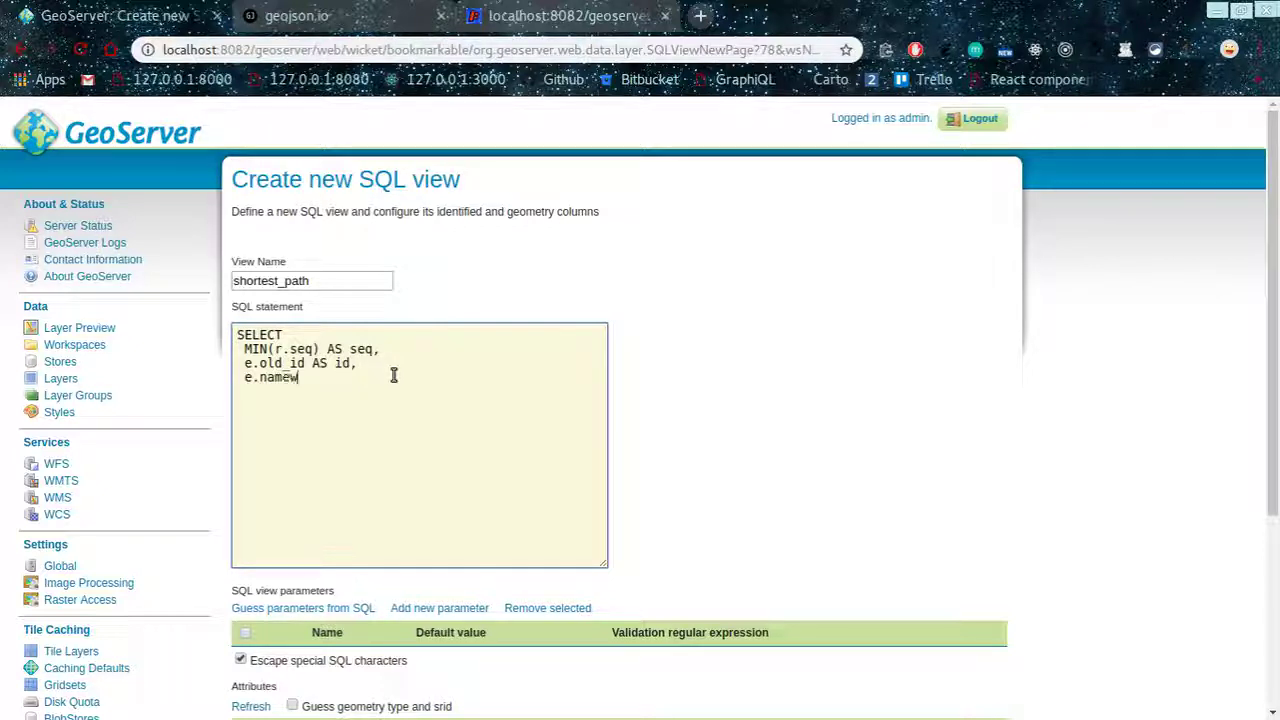
pyautogui.write('e,')
pyautogui.press('Return')
pyautogui.write('e.type')
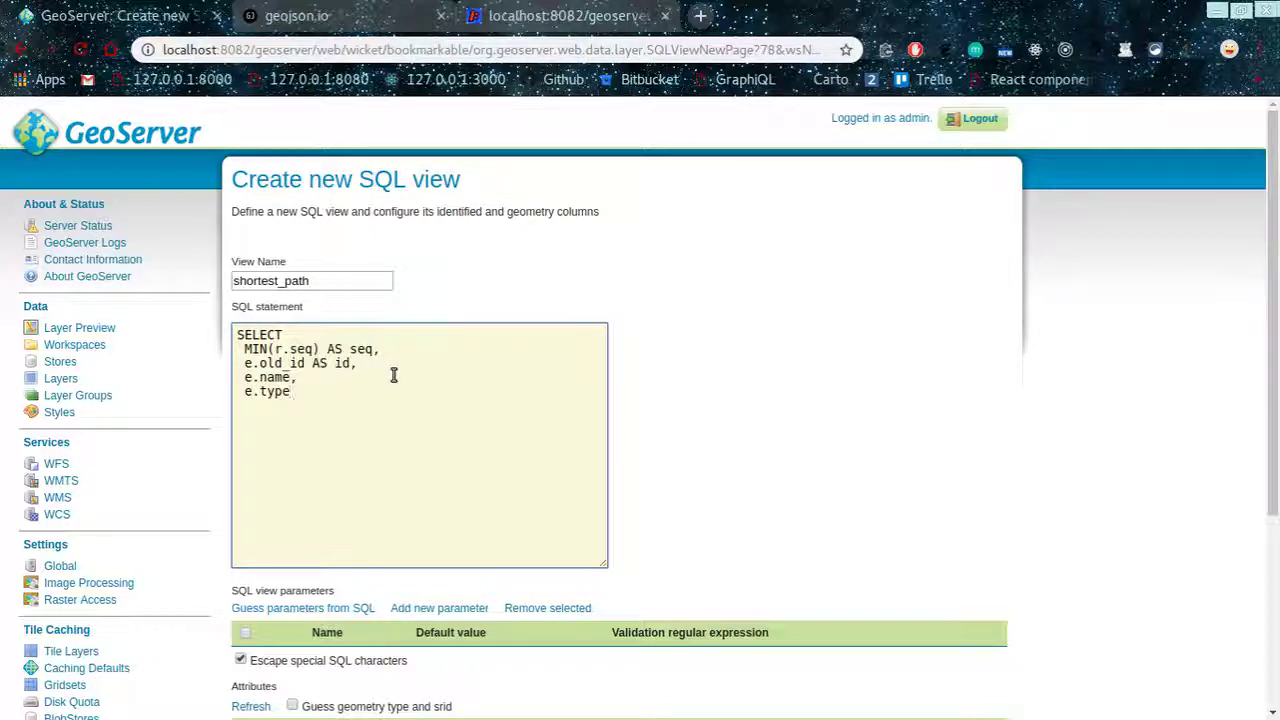
pyautogui.write(',')
# Add the column sum(e.distance) AS distance on a new line of the SELECT list, followed by a comma
pyautogui.press('Return')
pyautogui.write('sum(e.dts')
pyautogui.press('BackSpace')
pyautogui.press('BackSpace')
pyautogui.write('istance) AS')
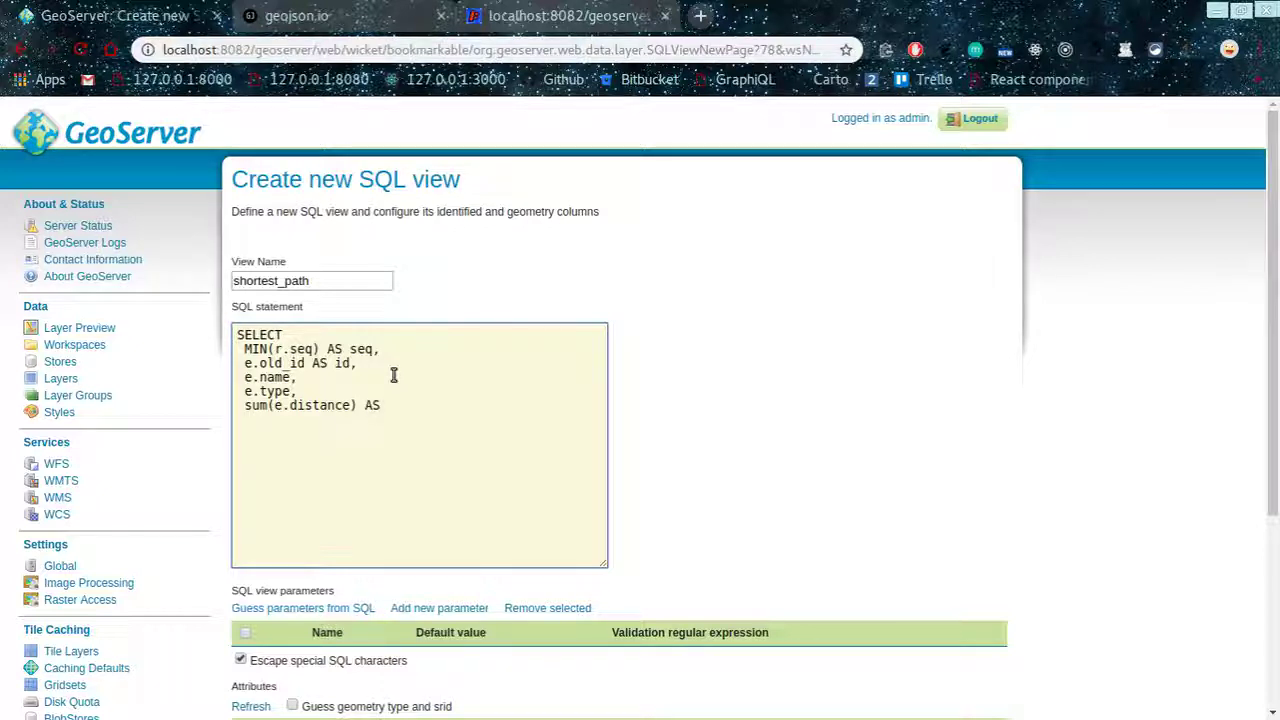
pyautogui.write(' distance,')
# Add the geometry column ST_Collect(e.the_geom) AS geom as the last item of the SELECT list
pyautogui.press('Return')
pyautogui.write('ST_Collect(e.teh')
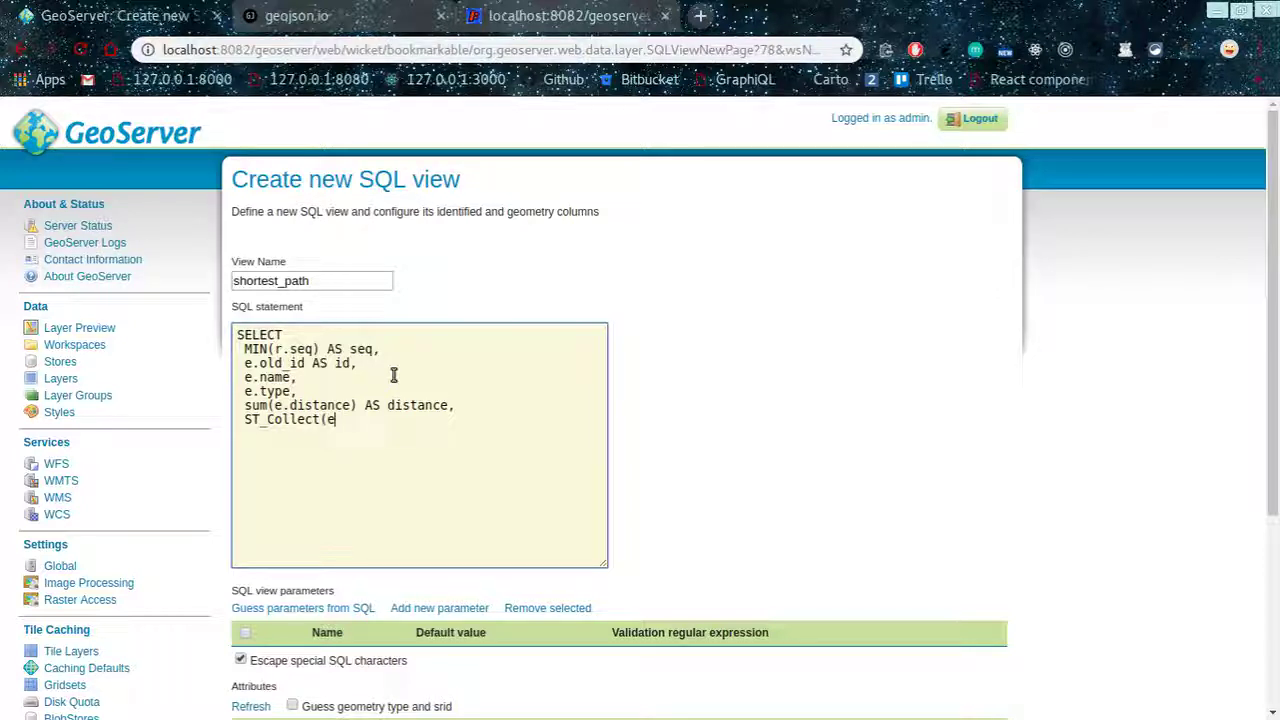
pyautogui.press('BackSpace')
pyautogui.press('BackSpace')
pyautogui.write('he_geom')
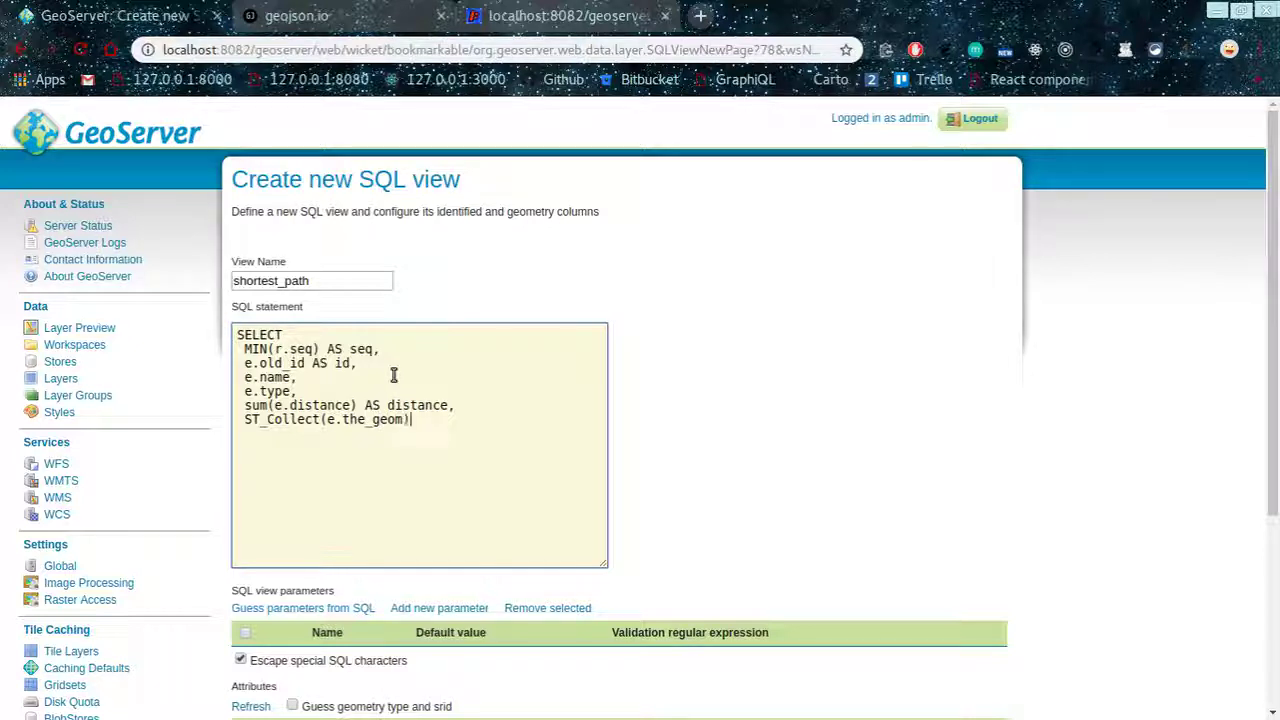
pyautogui.write(') AS geom')
# Add the FROM clause with the call pgr_dijkstra('SELECT id,source,target,distance as cost FROM edges_noded
pyautogui.press('Return')
pyautogui.write('FROM')
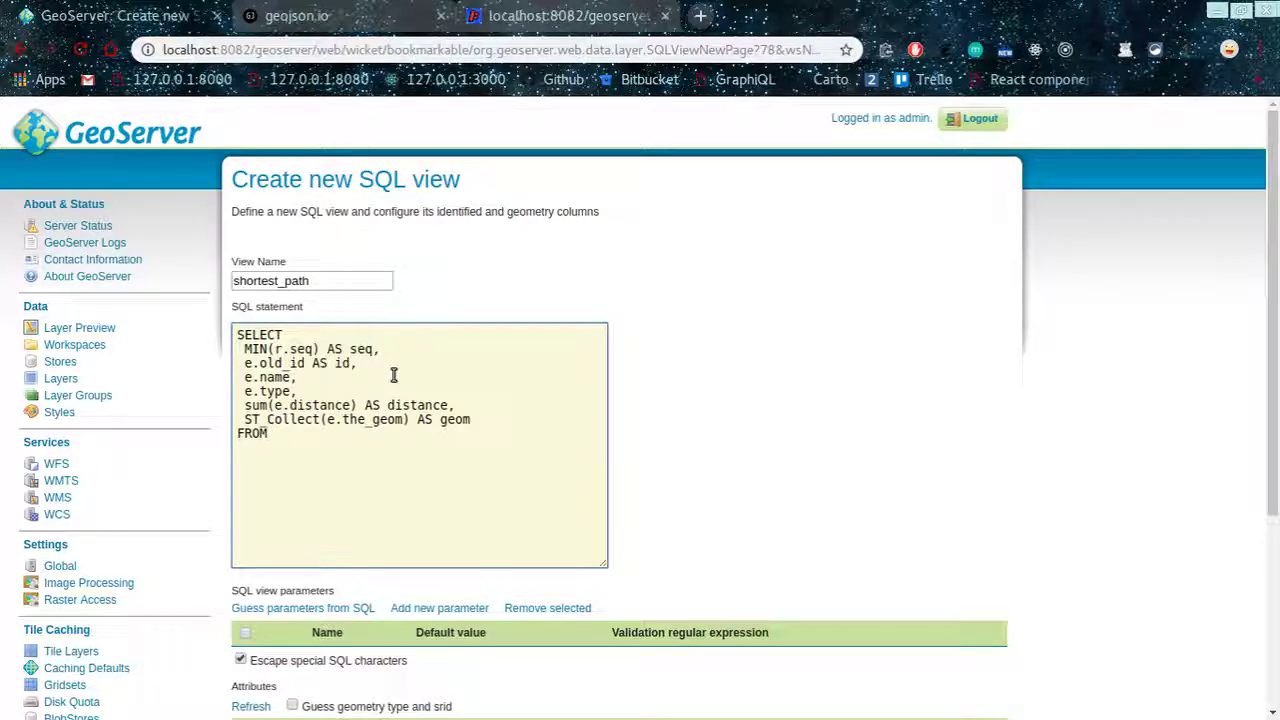
pyautogui.press('Return')
pyautogui.write('pgr_dijkstra')
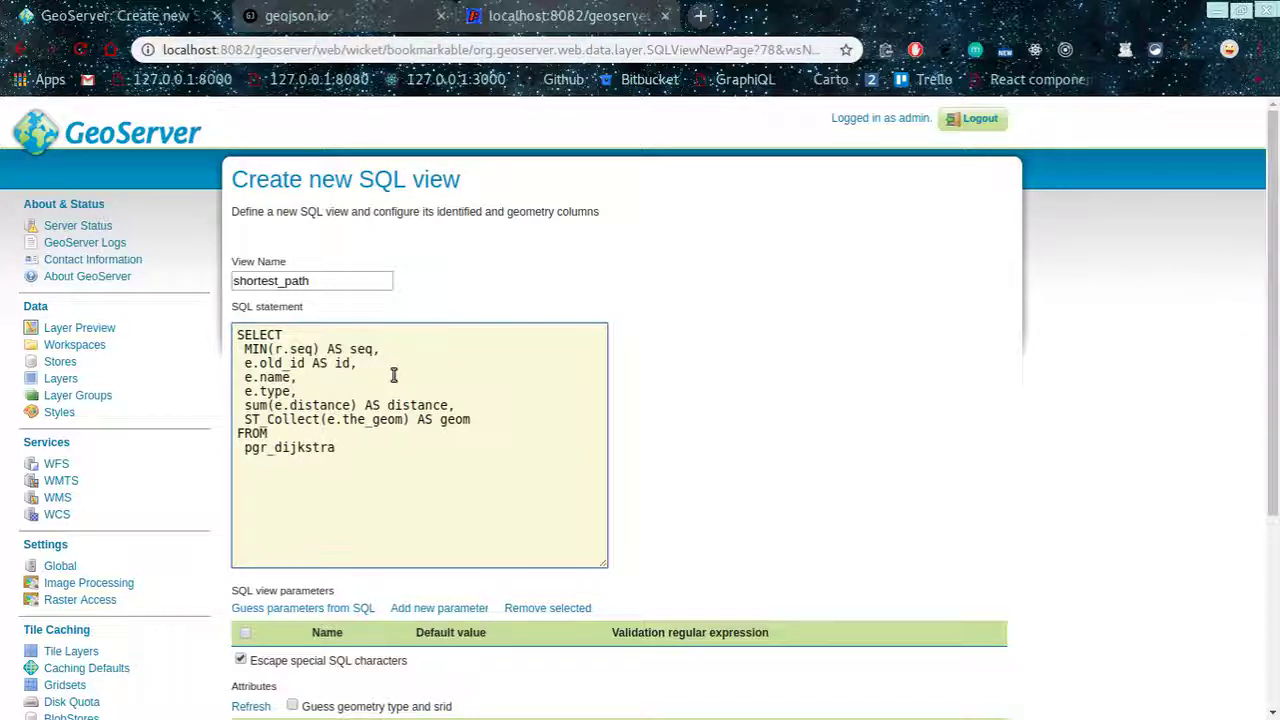
pyautogui.write("('SELEC")
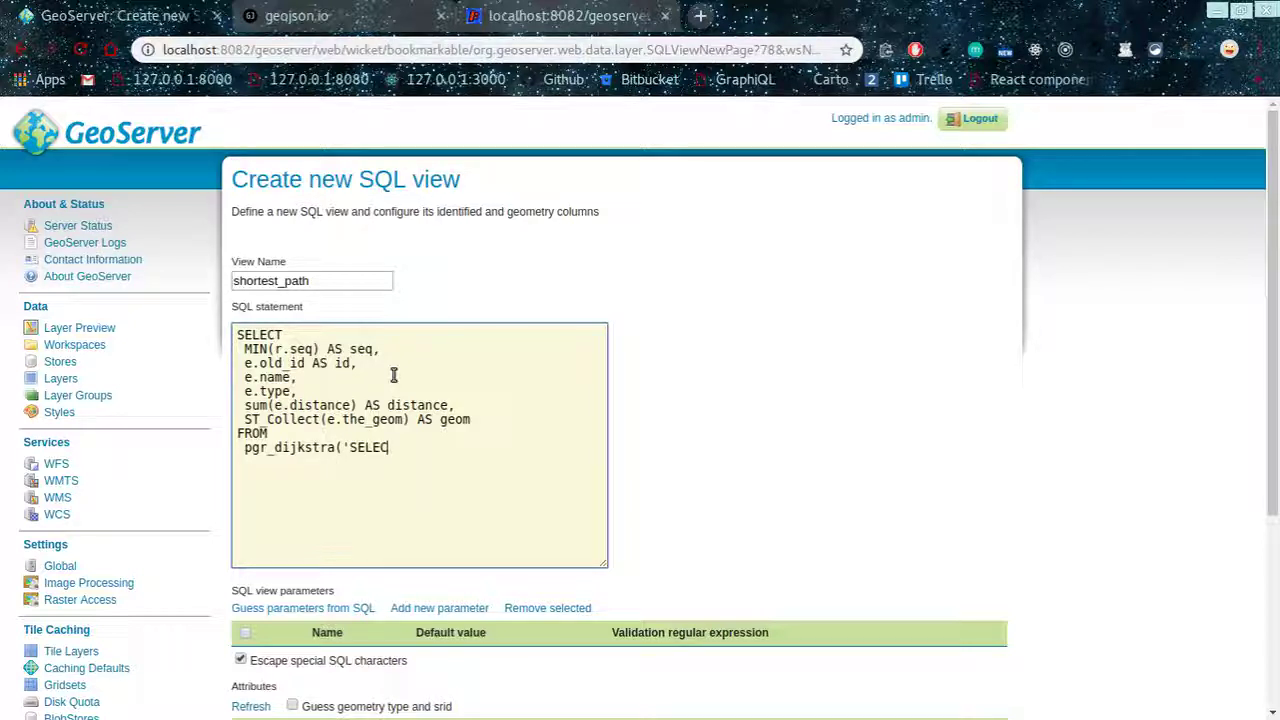
pyautogui.write('T id')
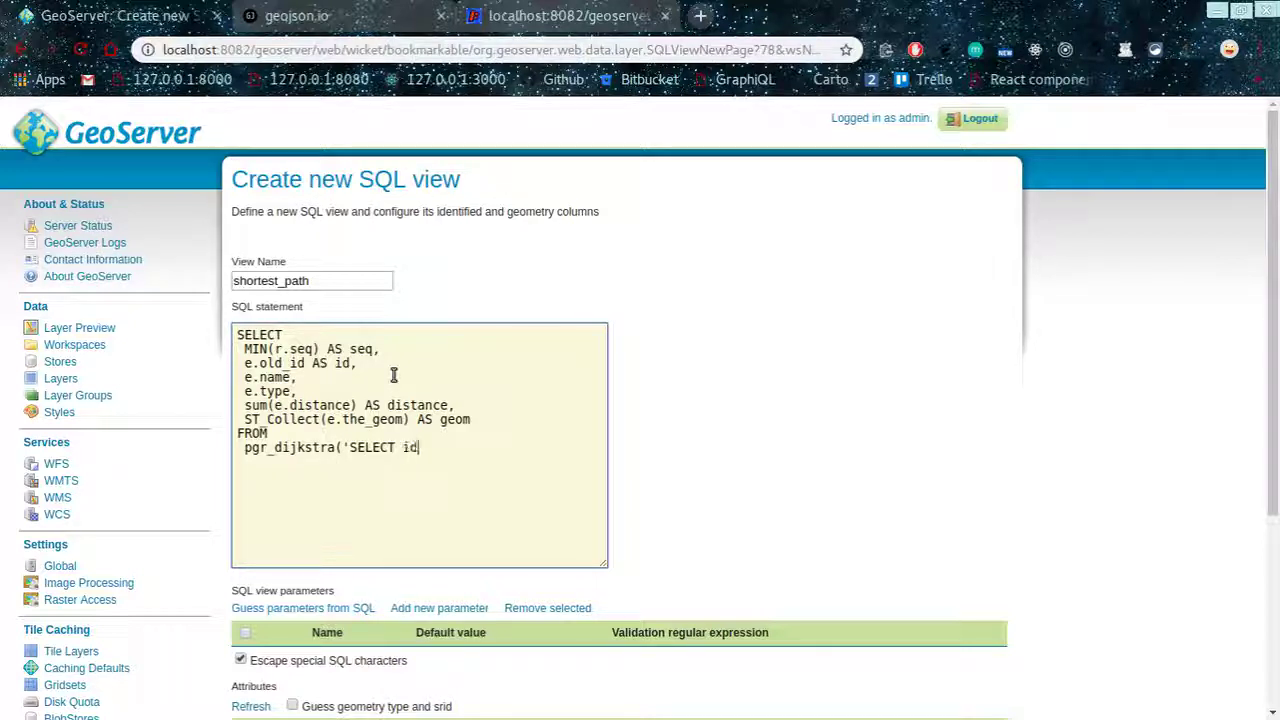
pyautogui.write(',source,target')
pyautogui.write('distanc')
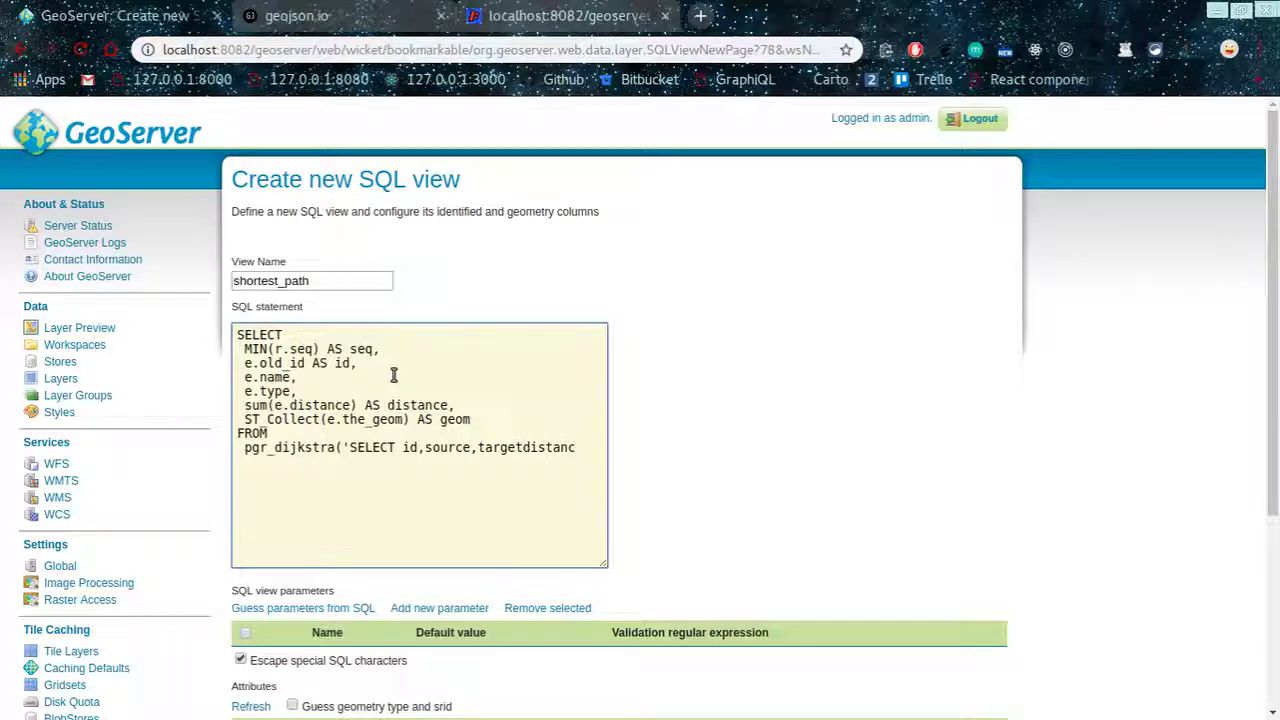
pyautogui.press('BackSpace')
pyautogui.press('BackSpace')
pyautogui.press('BackSpace')
pyautogui.press('BackSpace')
pyautogui.press('BackSpace')
pyautogui.press('BackSpace')
pyautogui.press('BackSpace')
pyautogui.write(',distance as cost')
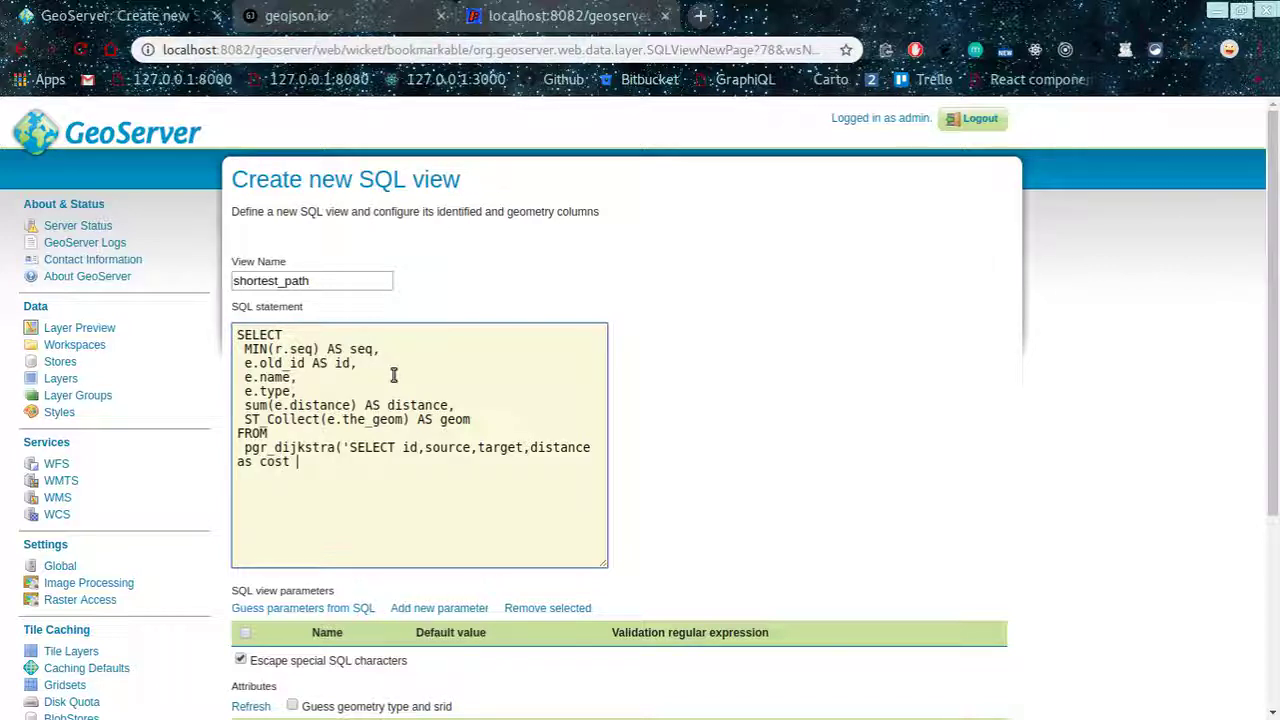
pyautogui.write(' FROM ed')
pyautogui.write('ged')
pyautogui.write('s_noded')
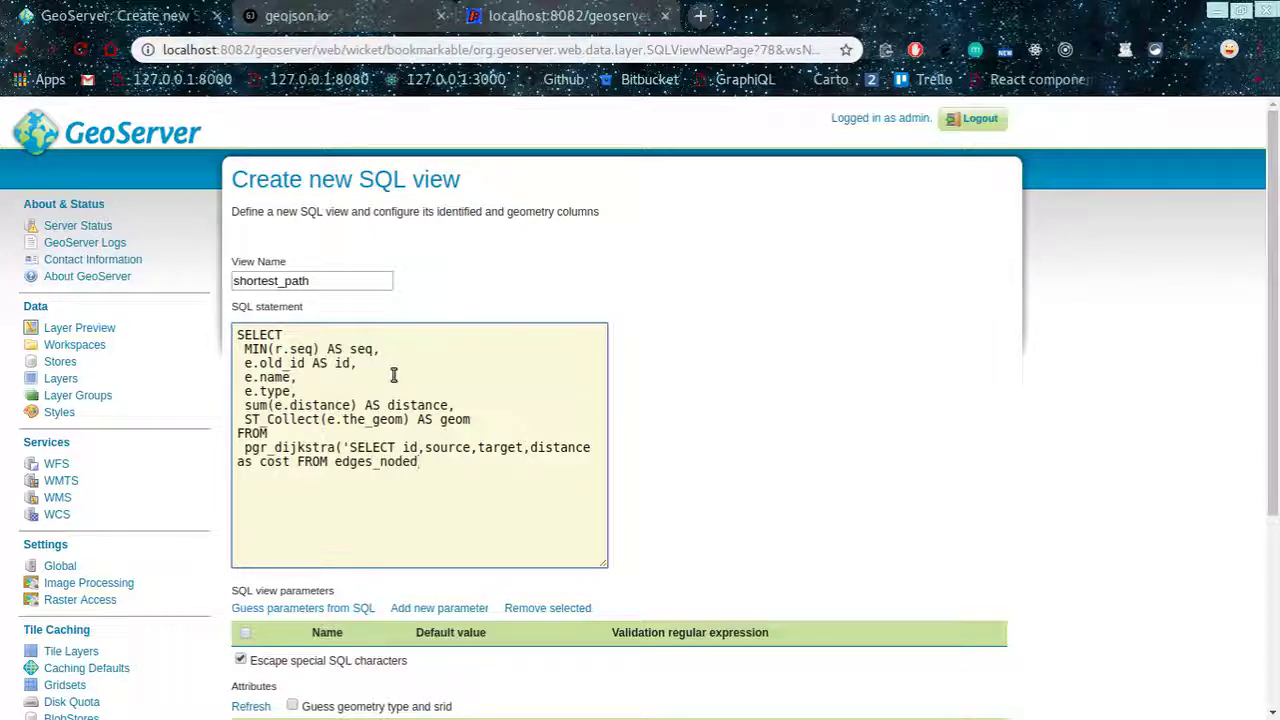
# Close the inner query's quote and complete the pgr_dijkstra call with the arguments %source%, %target%,false and the alias AS r
pyautogui.write("', %source%, %target%")
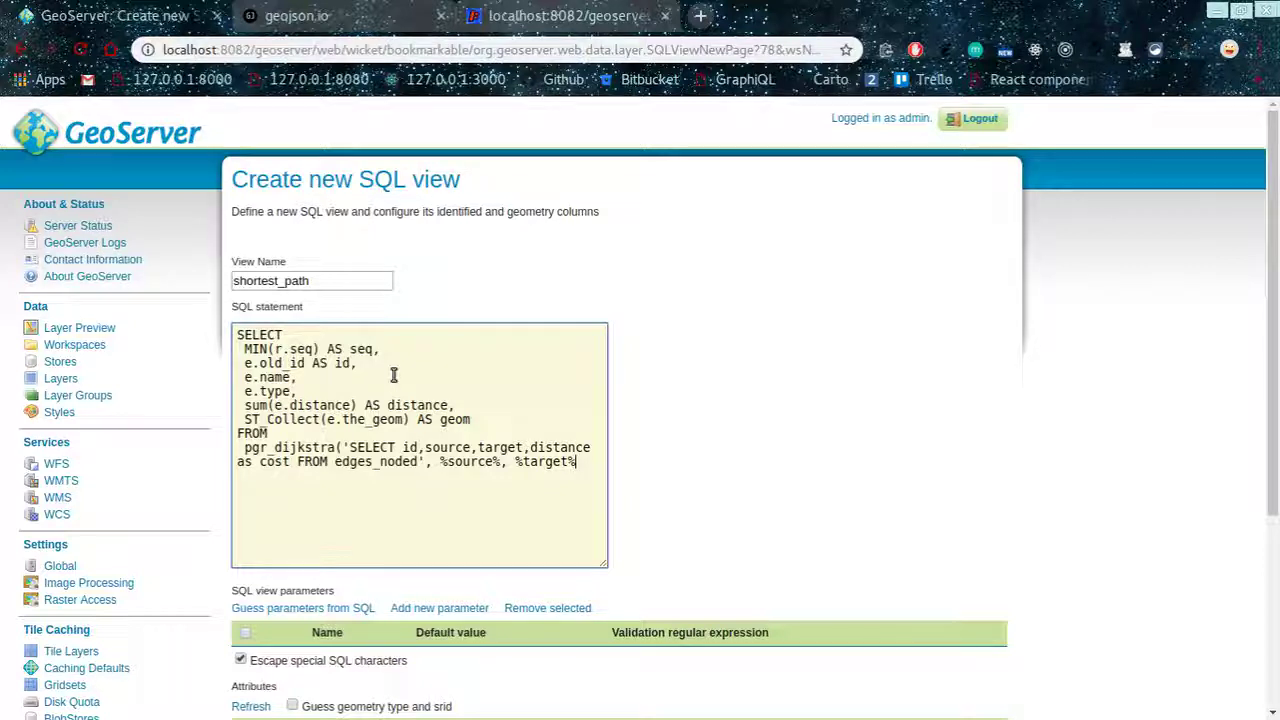
pyautogui.doubleClick(471, 461)
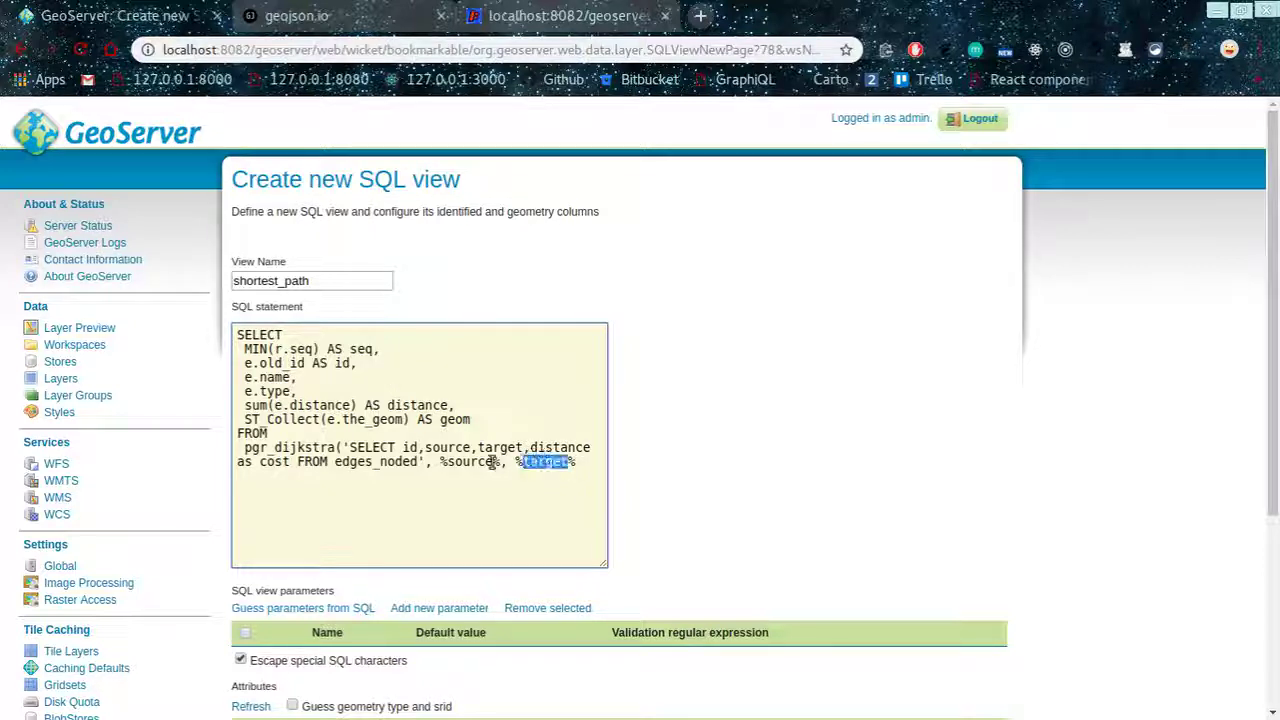
pyautogui.write('source')
pyautogui.doubleClick(545, 461)
pyautogui.click(600, 477)
pyautogui.write(',false)')
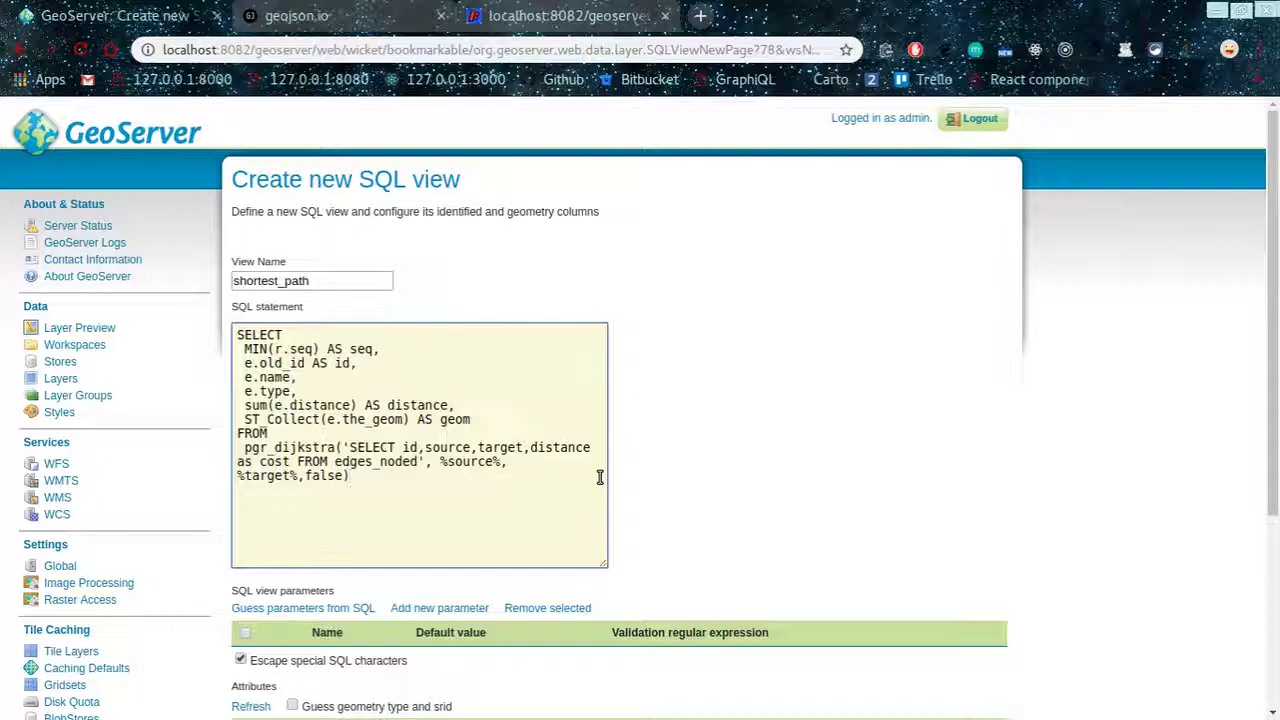
pyautogui.write(' AS')
pyautogui.write('r')
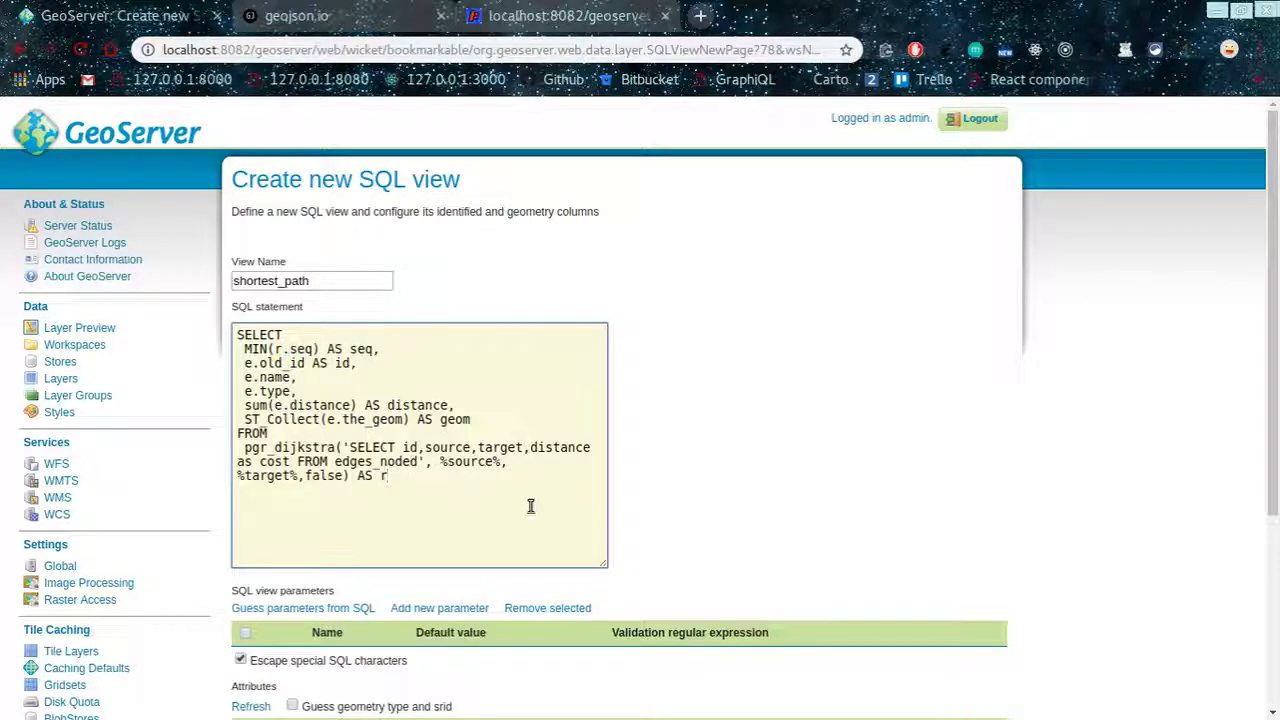
# Add edges_noded AS e on a new line as the second table of the FROM clause
pyautogui.write(',')
pyautogui.press('Return')
pyautogui.write('ede')
pyautogui.press('BackSpace')
pyautogui.write('ges')
pyautogui.write(' Noded')
pyautogui.press('BackSpace')
pyautogui.press('BackSpace')
pyautogui.press('BackSpace')
pyautogui.press('BackSpace')
pyautogui.press('BackSpace')
pyautogui.write('_N')
pyautogui.press('BackSpace')
pyautogui.write('noded')
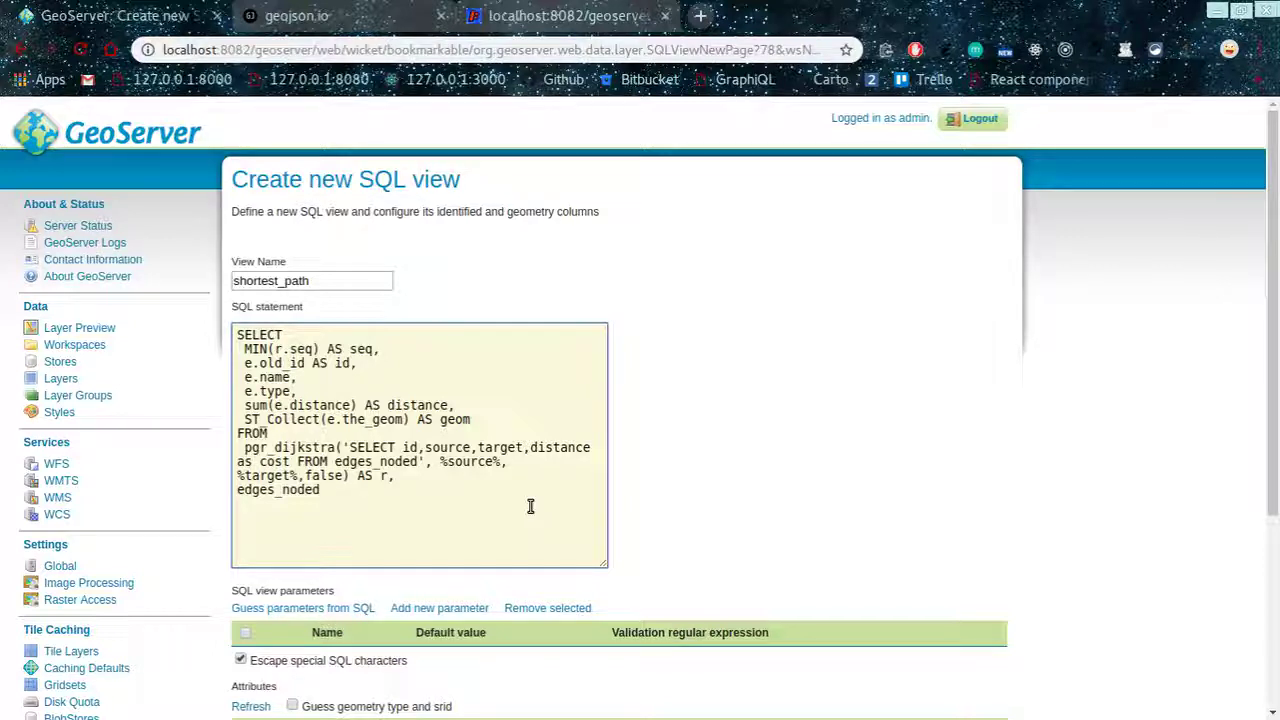
pyautogui.write('AS e')
# Add the lines WHERE r.edge=e.id and GROUPD BY e.old_id,e.name,e.type to the end of the SQL statement
pyautogui.press('Return')
pyautogui.write('WHERE r.edge =e.id')
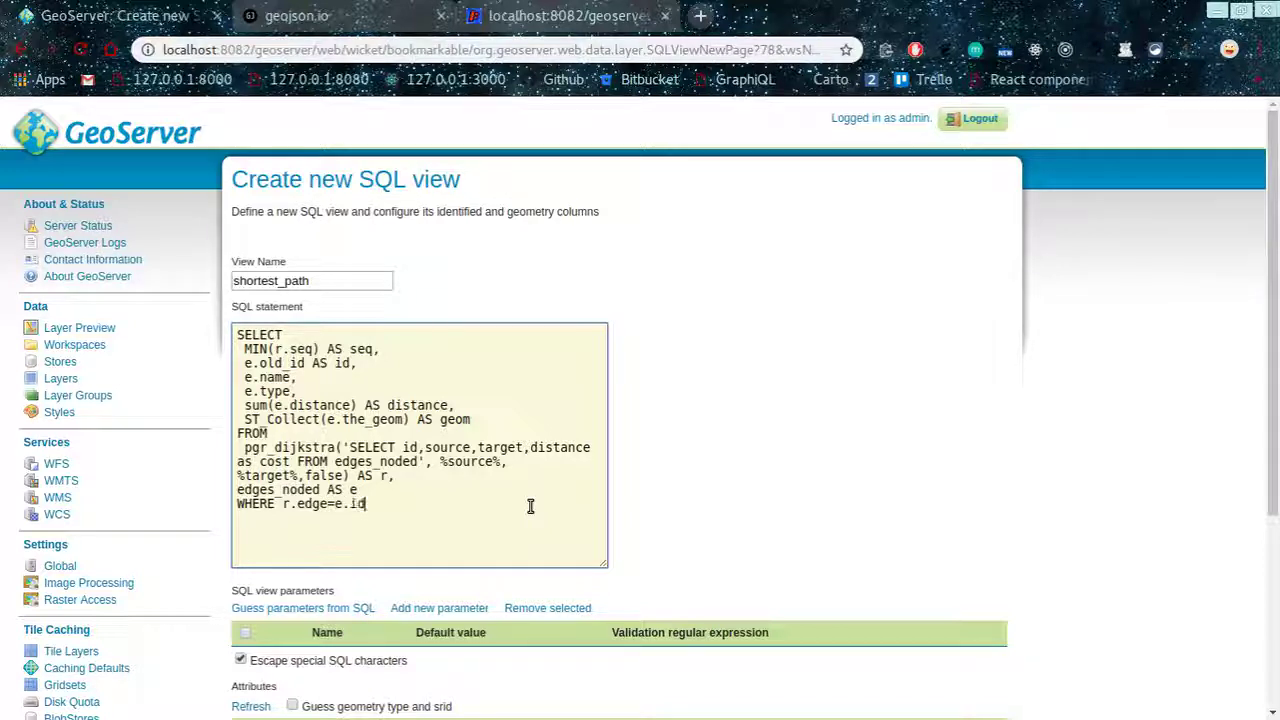
pyautogui.write('GROUPD BY')
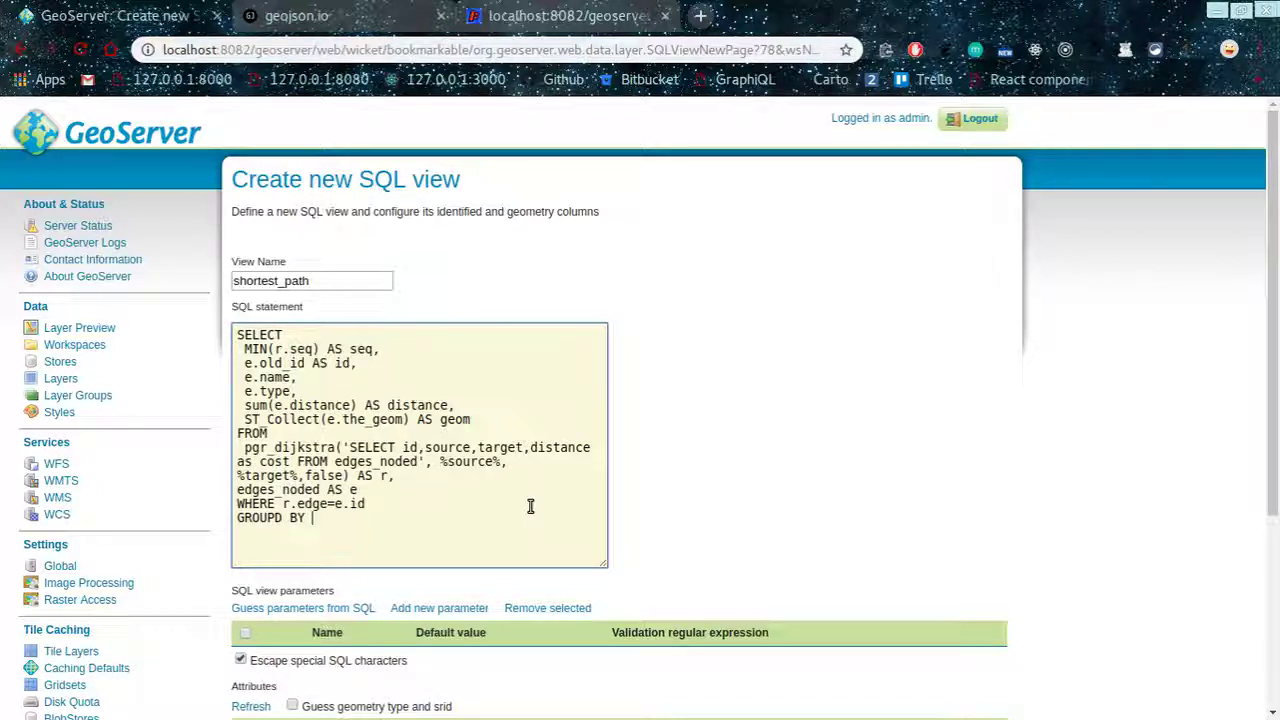
pyautogui.write(' e.old_id,')
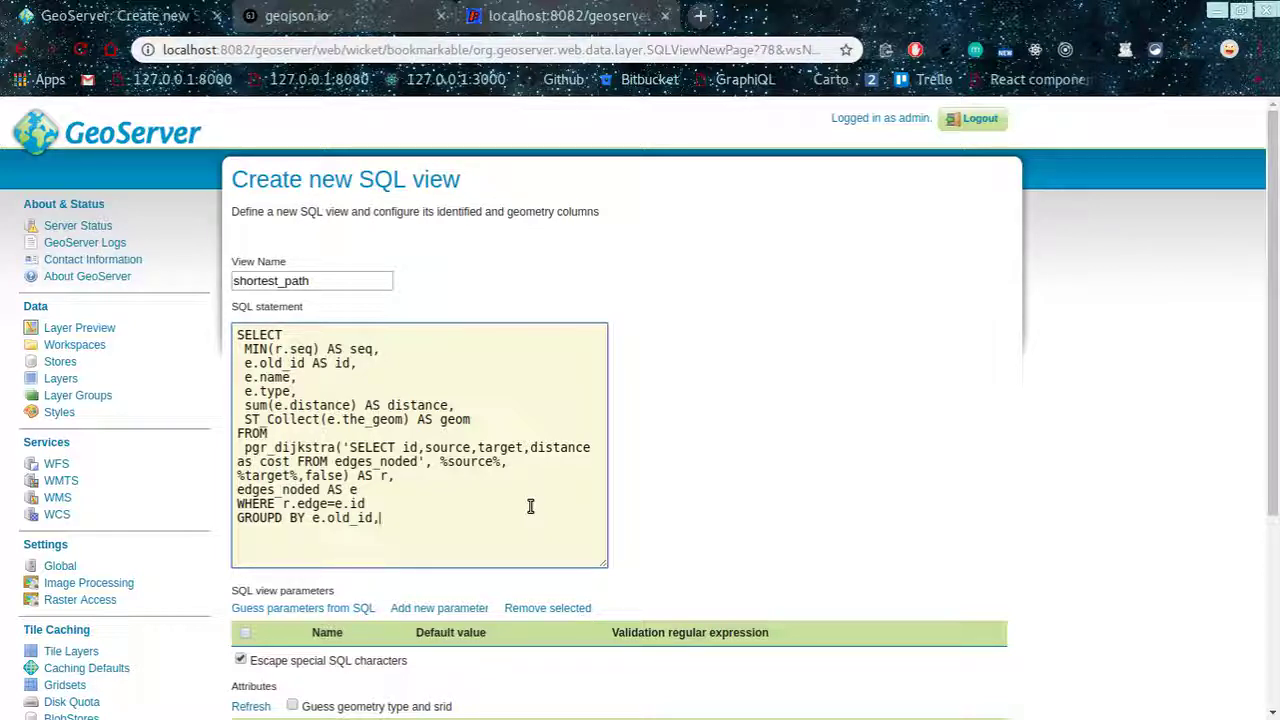
pyautogui.write('e.name,e.type')
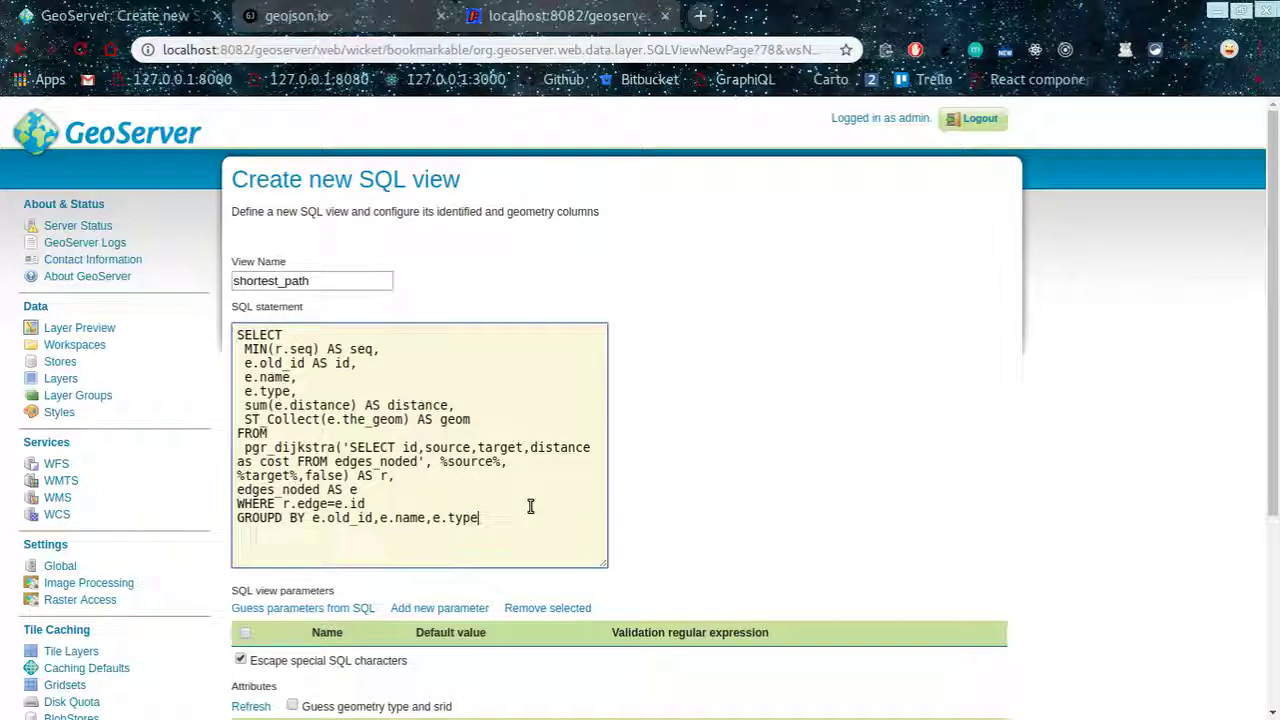
# Add an SQL view parameter named source with a default value of 1
pyautogui.click(620, 15)
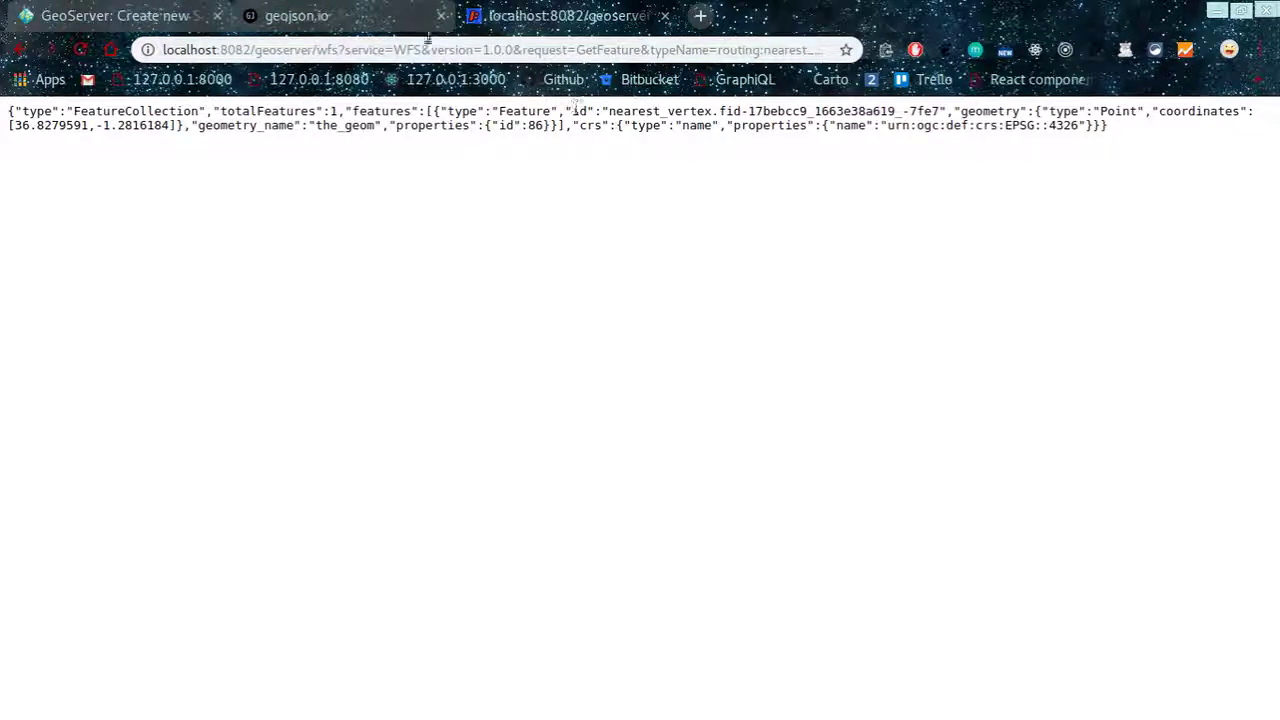
pyautogui.click(165, 14)
pyautogui.scroll(-3, 384, 625)
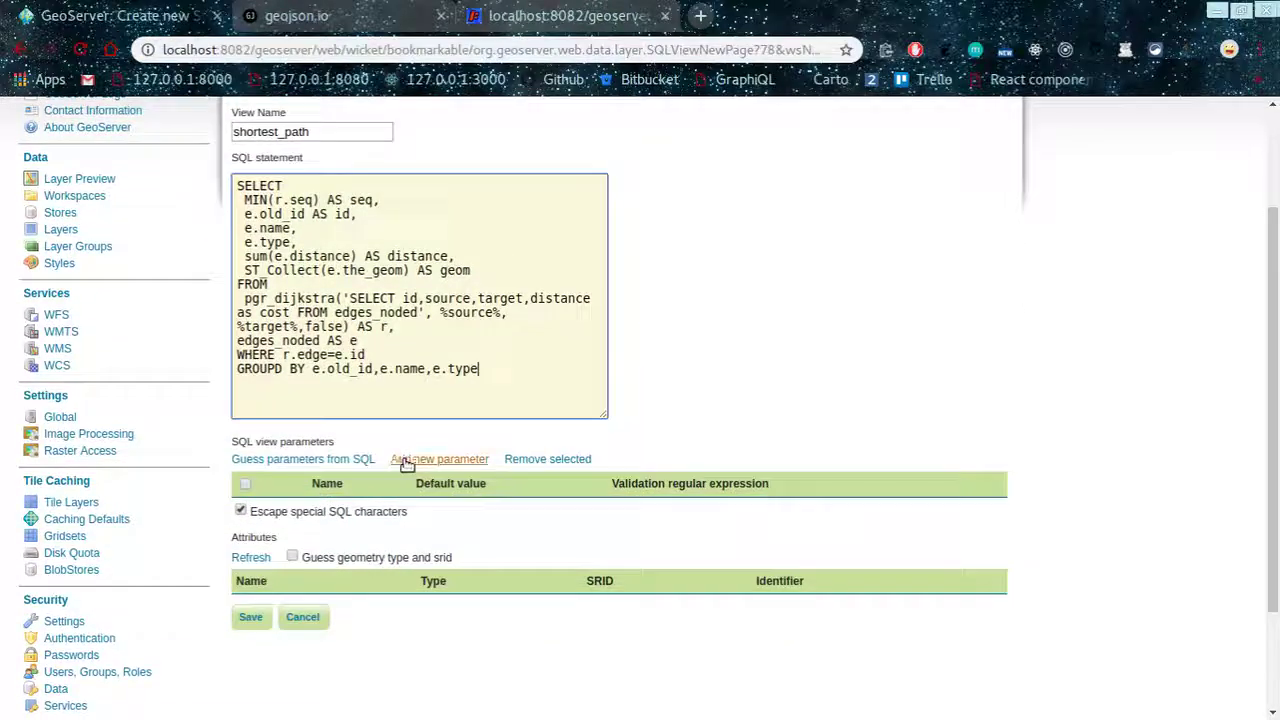
pyautogui.click(439, 459)
pyautogui.click(363, 515)
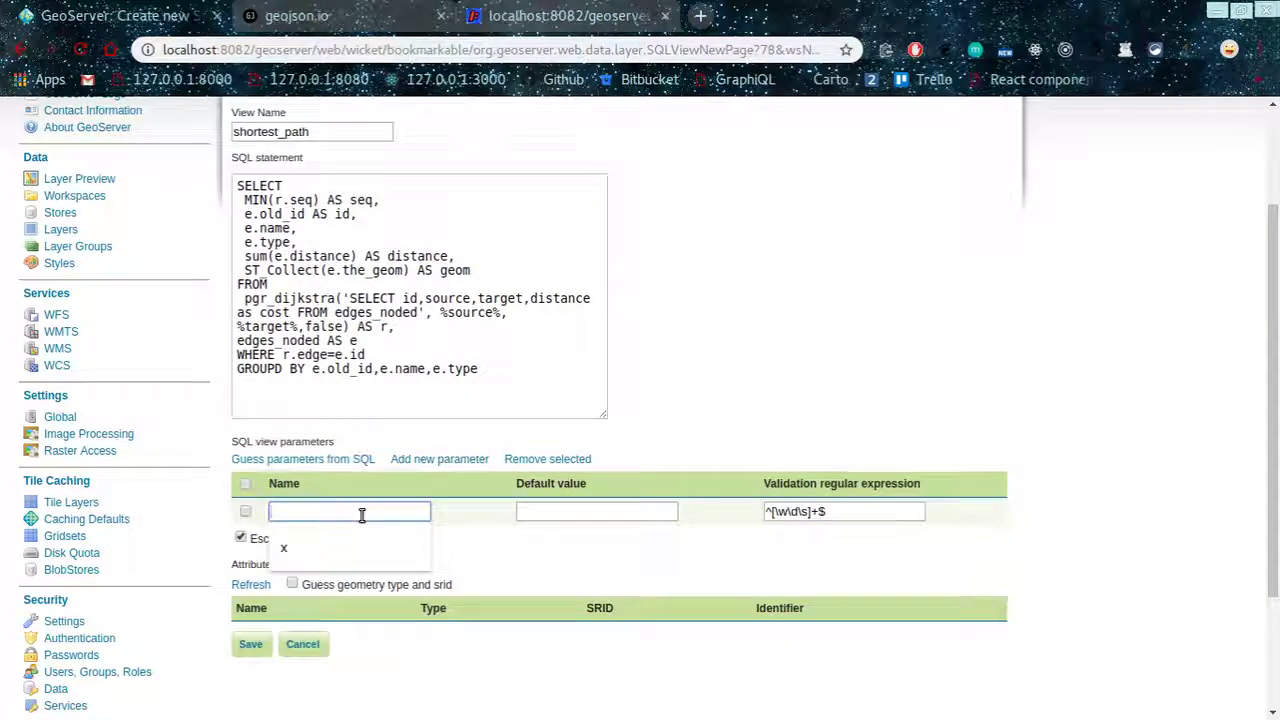
pyautogui.write('source')
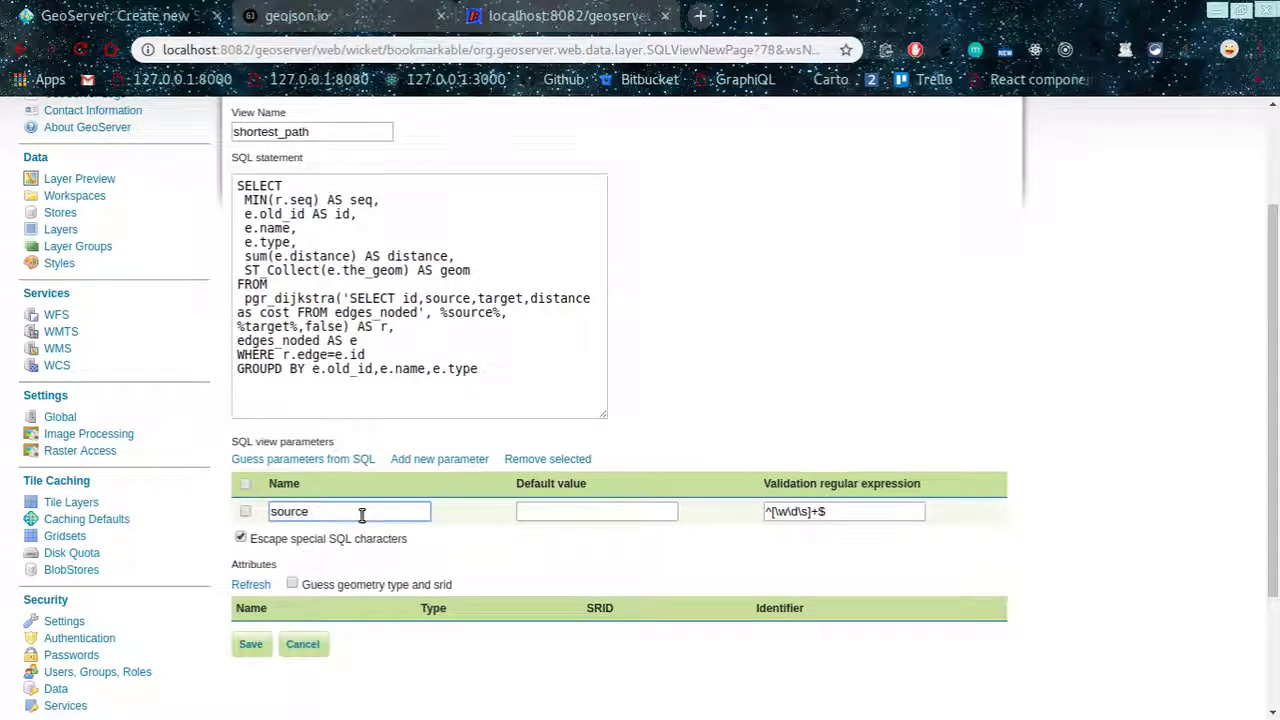
pyautogui.click(441, 461)
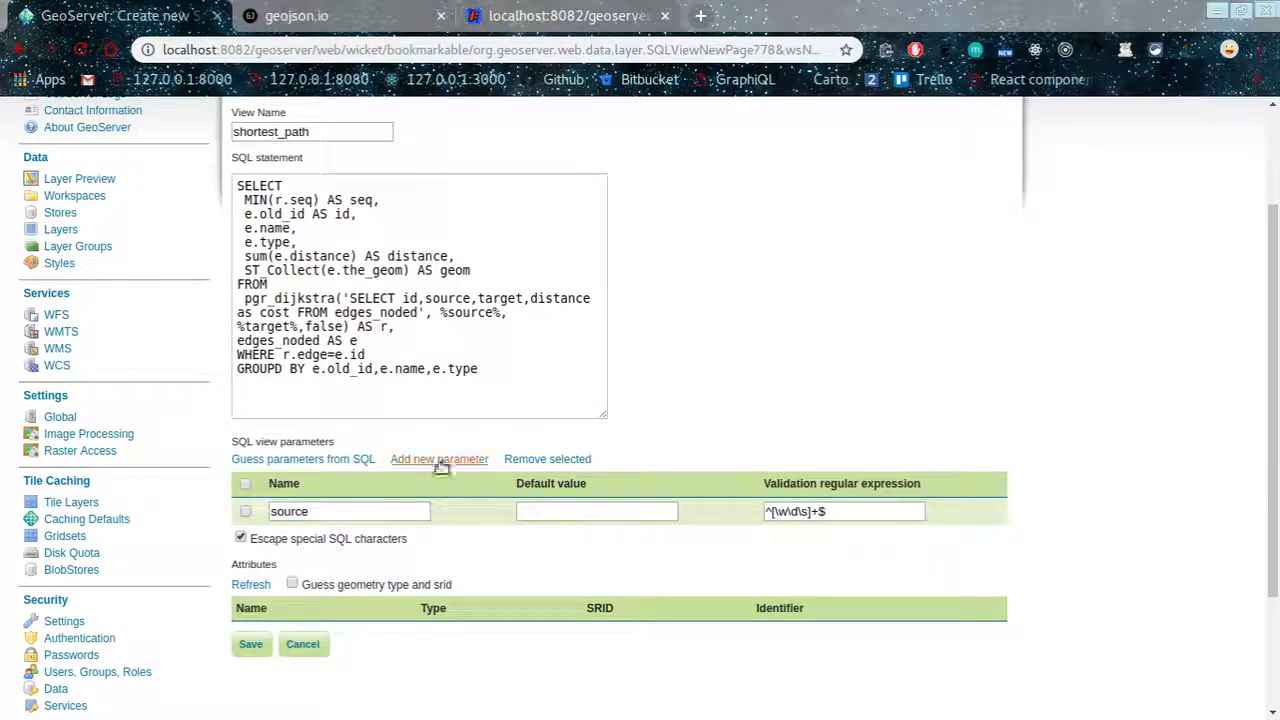
pyautogui.click(596, 511)
pyautogui.write('1')
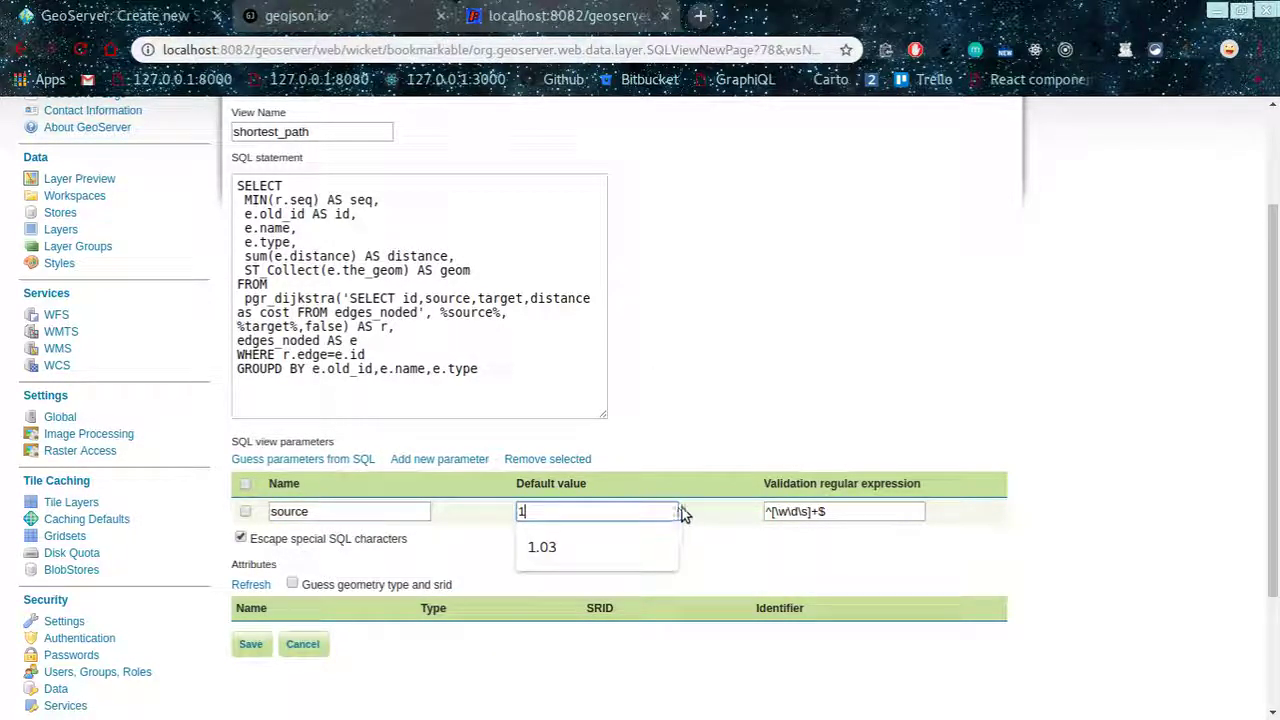
# Replace the source parameter's validation regular expression with ^[\d]+$
pyautogui.moveTo(846, 514); pyautogui.dragTo(705, 513)
pyautogui.press('BackSpace')
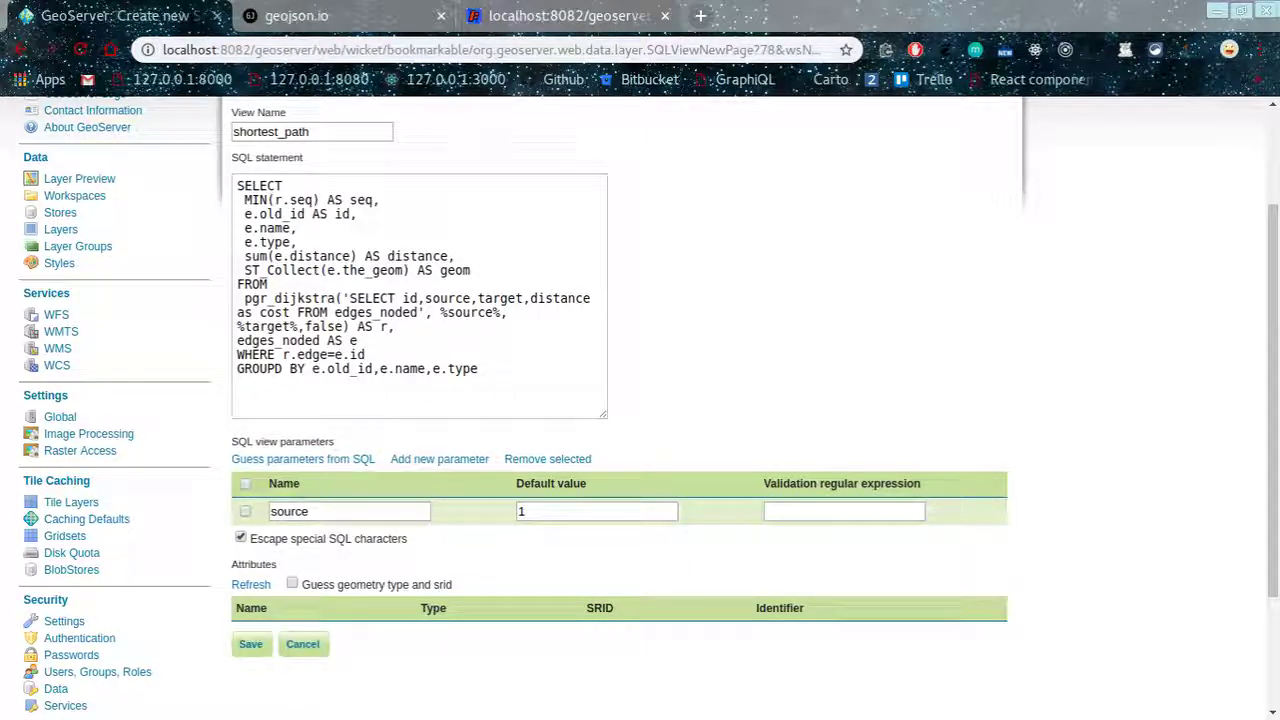
pyautogui.click(845, 511)
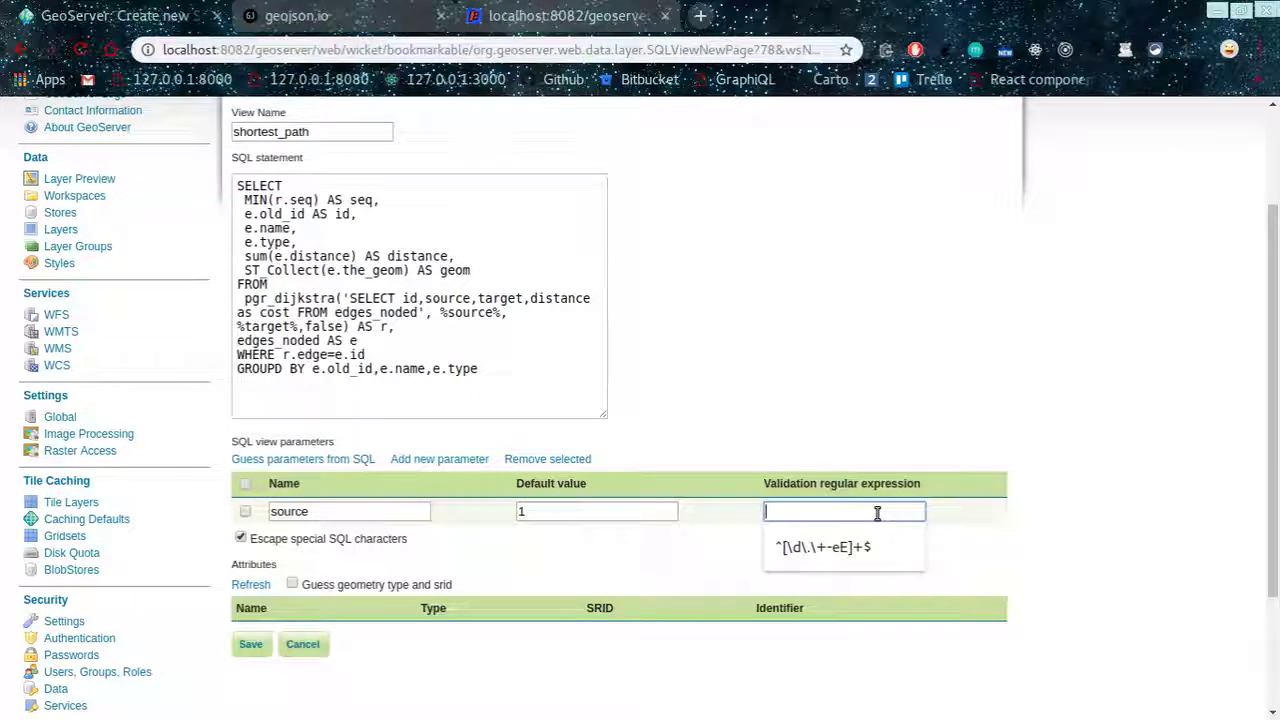
pyautogui.click(850, 543)
pyautogui.click(900, 533)
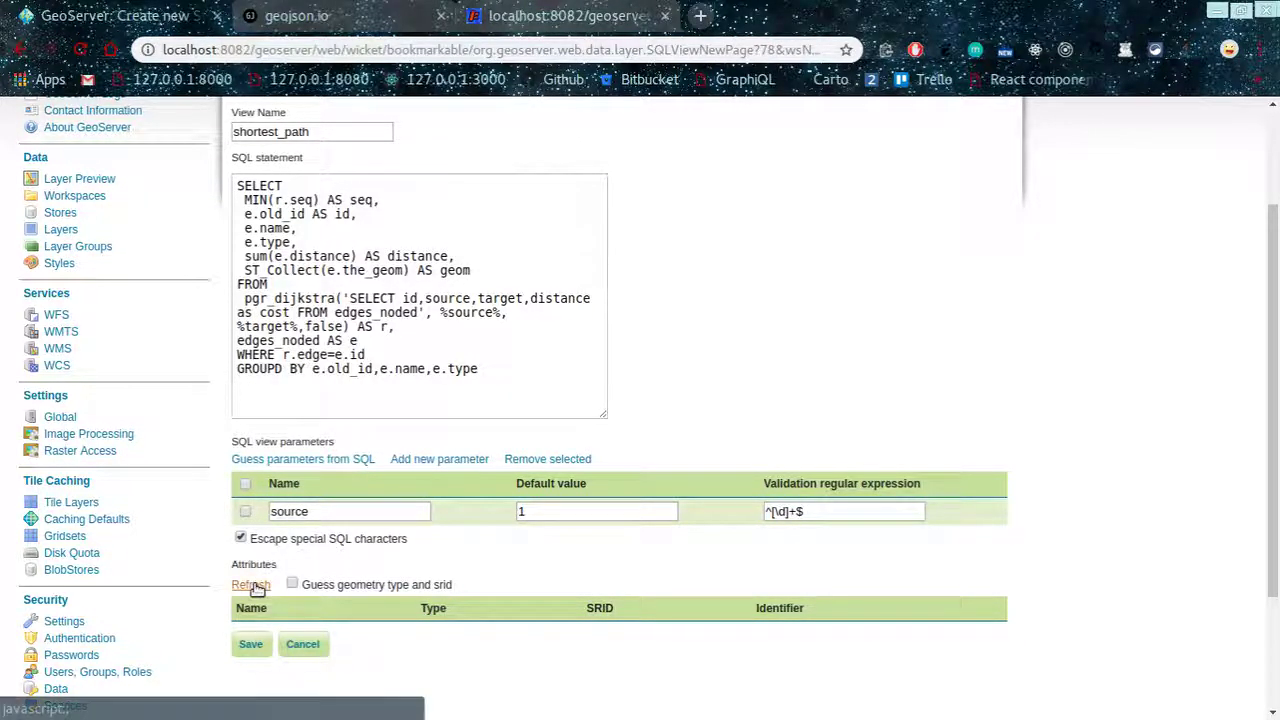
# Add a second SQL view parameter named target with a default value of 2
pyautogui.click(439, 459)
pyautogui.click(340, 538)
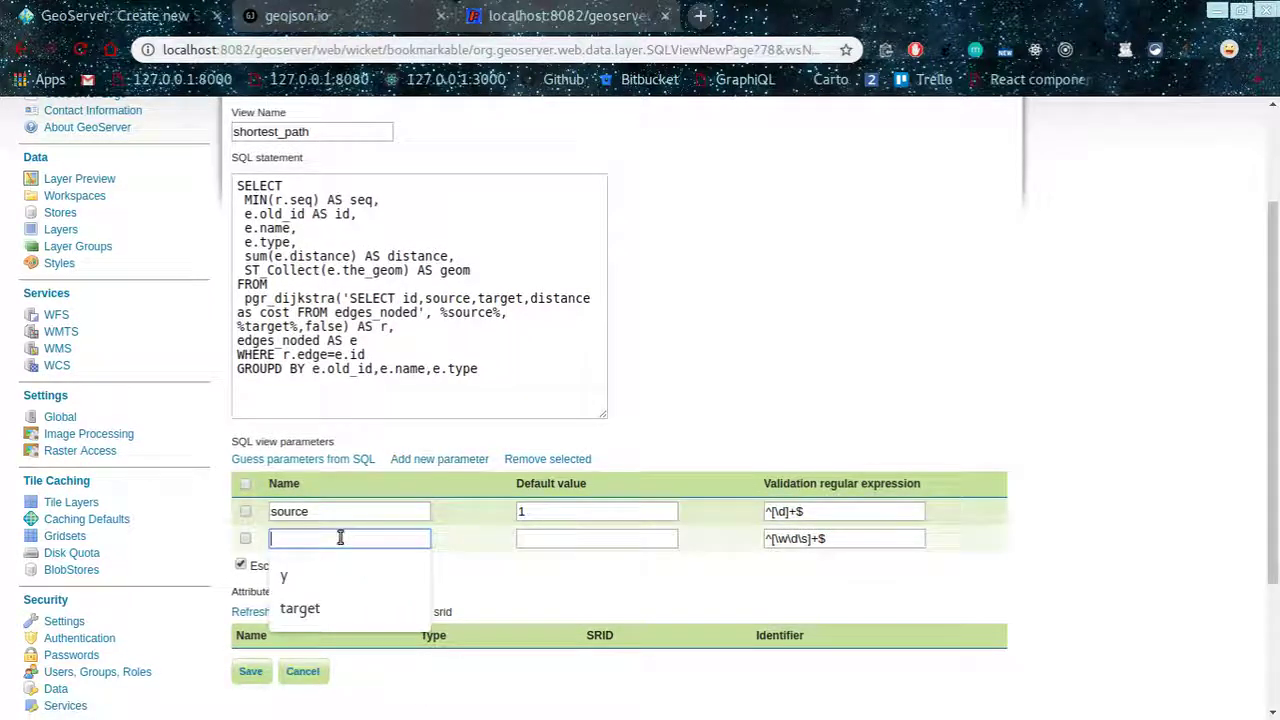
pyautogui.write('target')
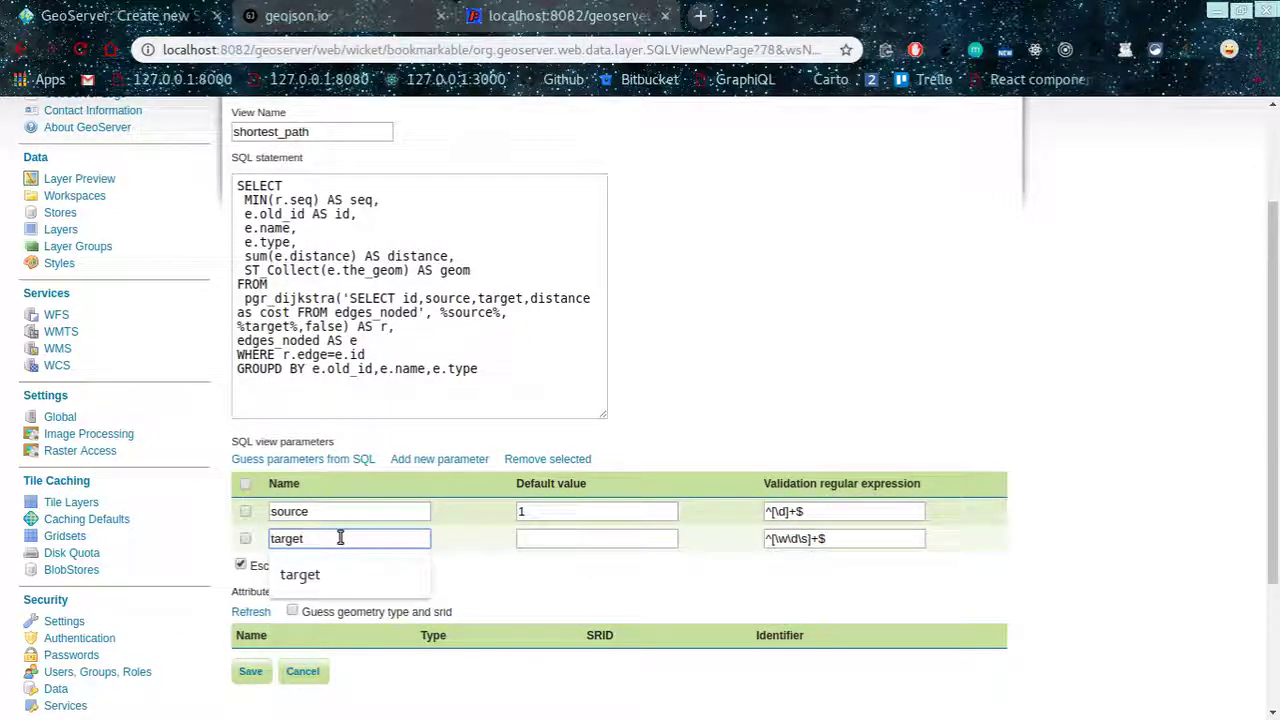
pyautogui.click(539, 538)
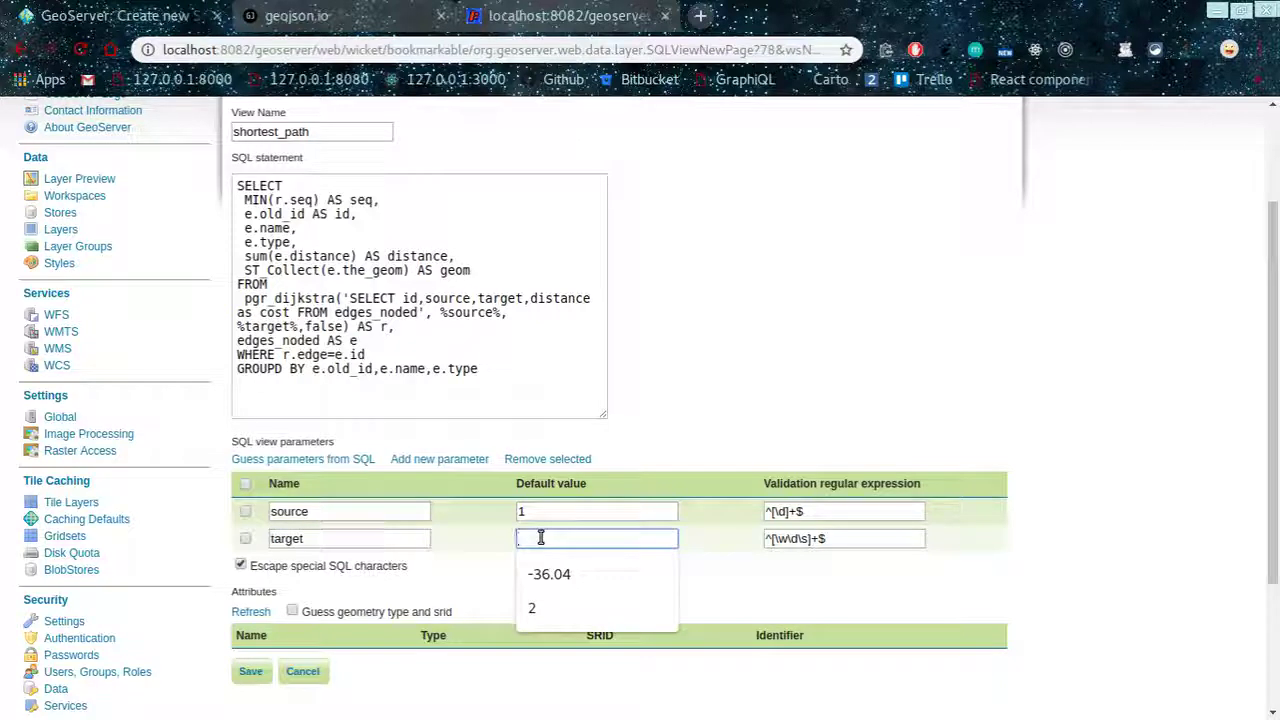
pyautogui.write('2')
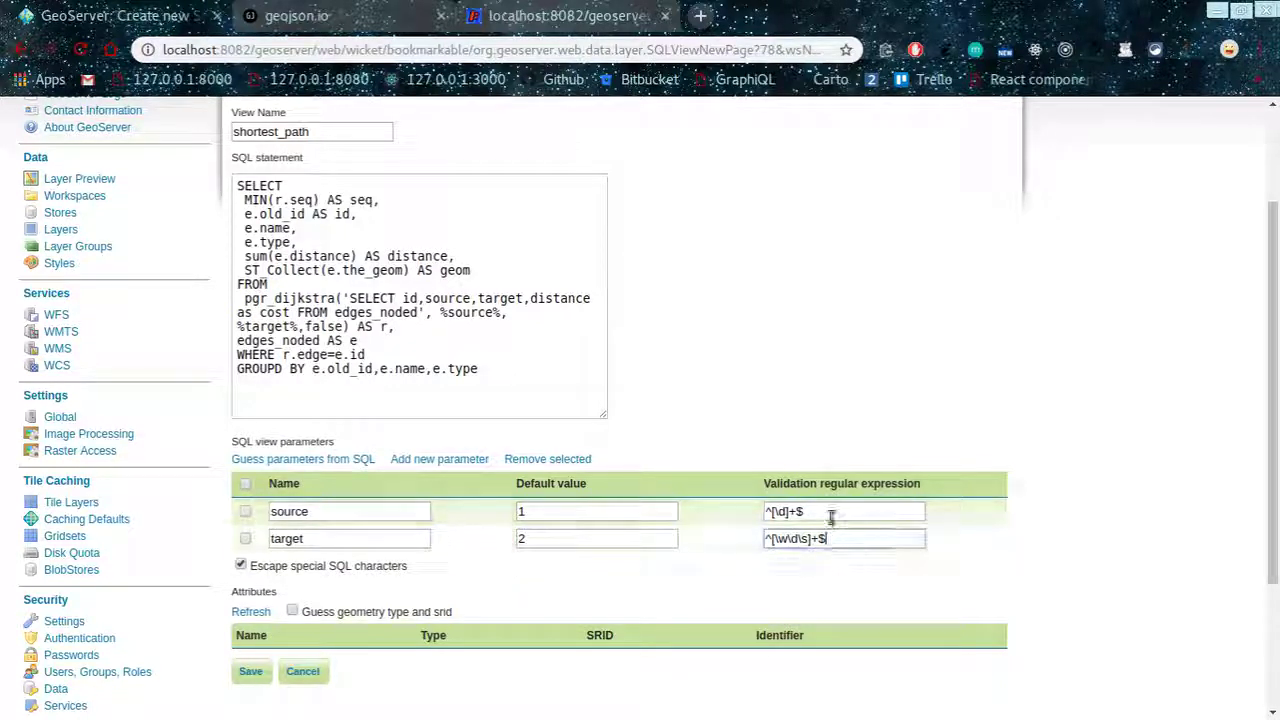
# Copy the source parameter's validation expression ^[\d]+$ over the target parameter's validation expression
pyautogui.moveTo(880, 512); pyautogui.dragTo(762, 518)
pyautogui.hotkey('ctrl', 'c')
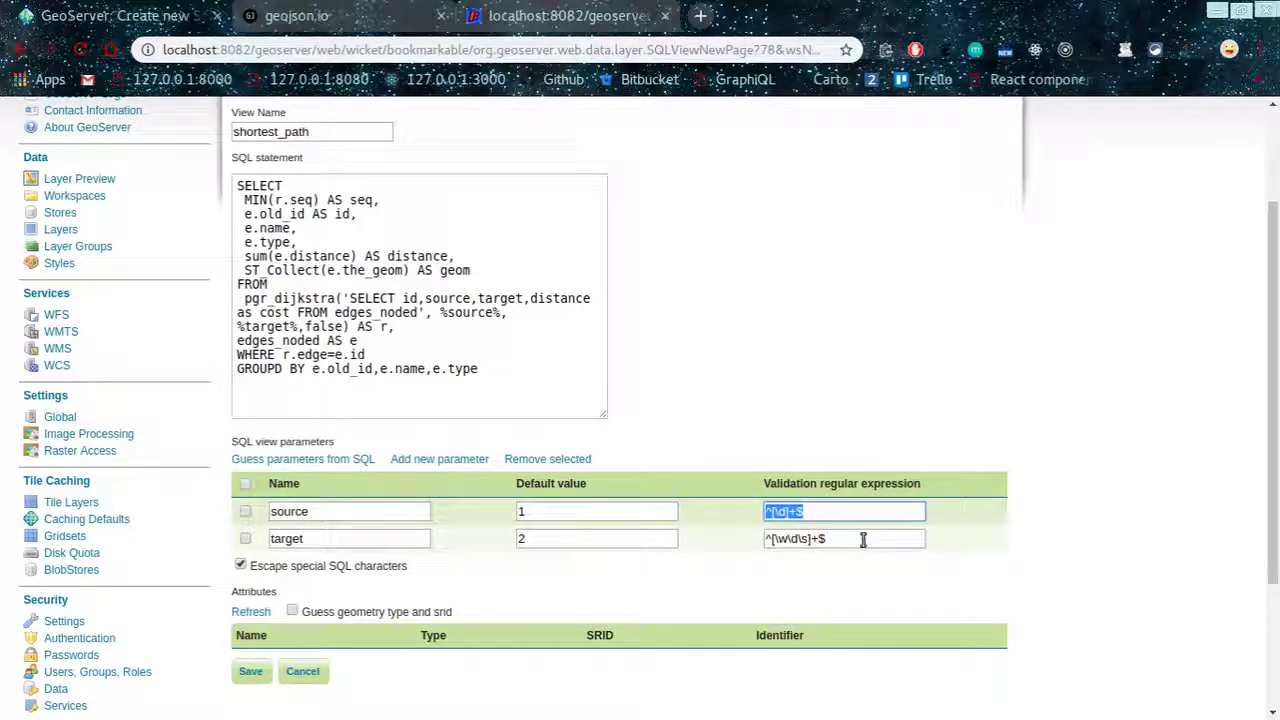
pyautogui.moveTo(860, 538); pyautogui.dragTo(687, 530)
pyautogui.hotkey('ctrl', 'v')
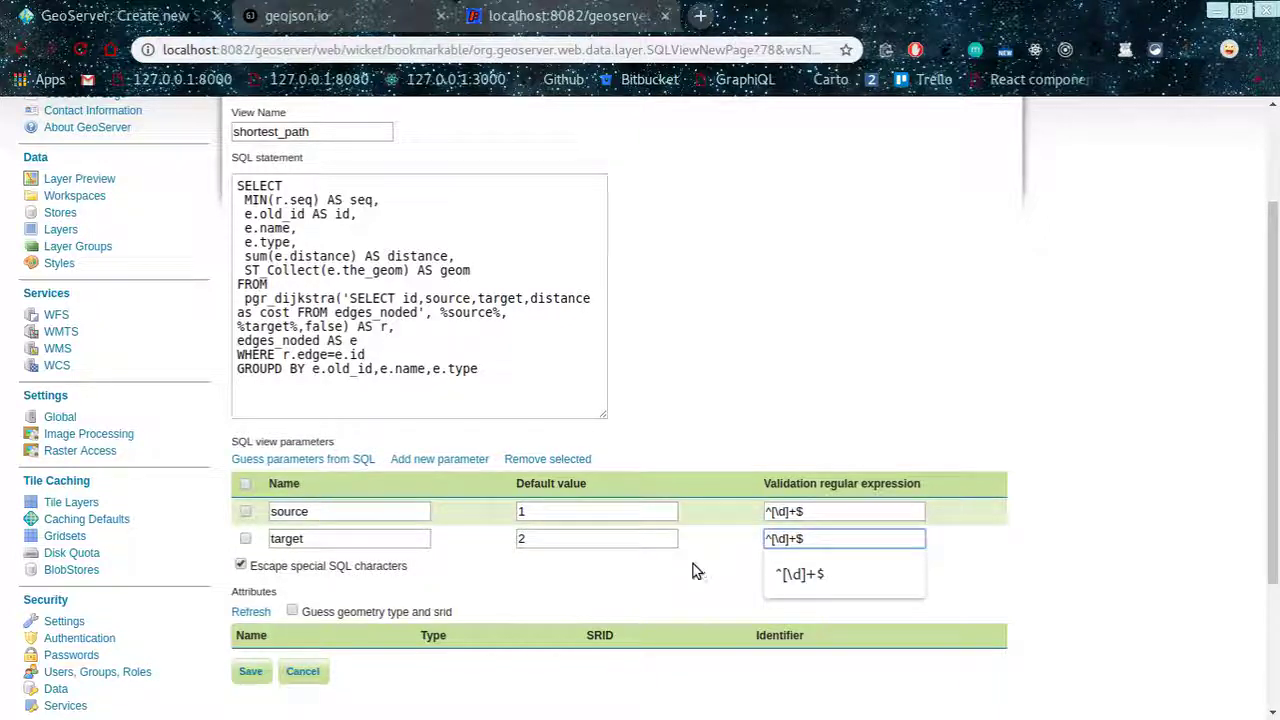
pyautogui.click(687, 572)
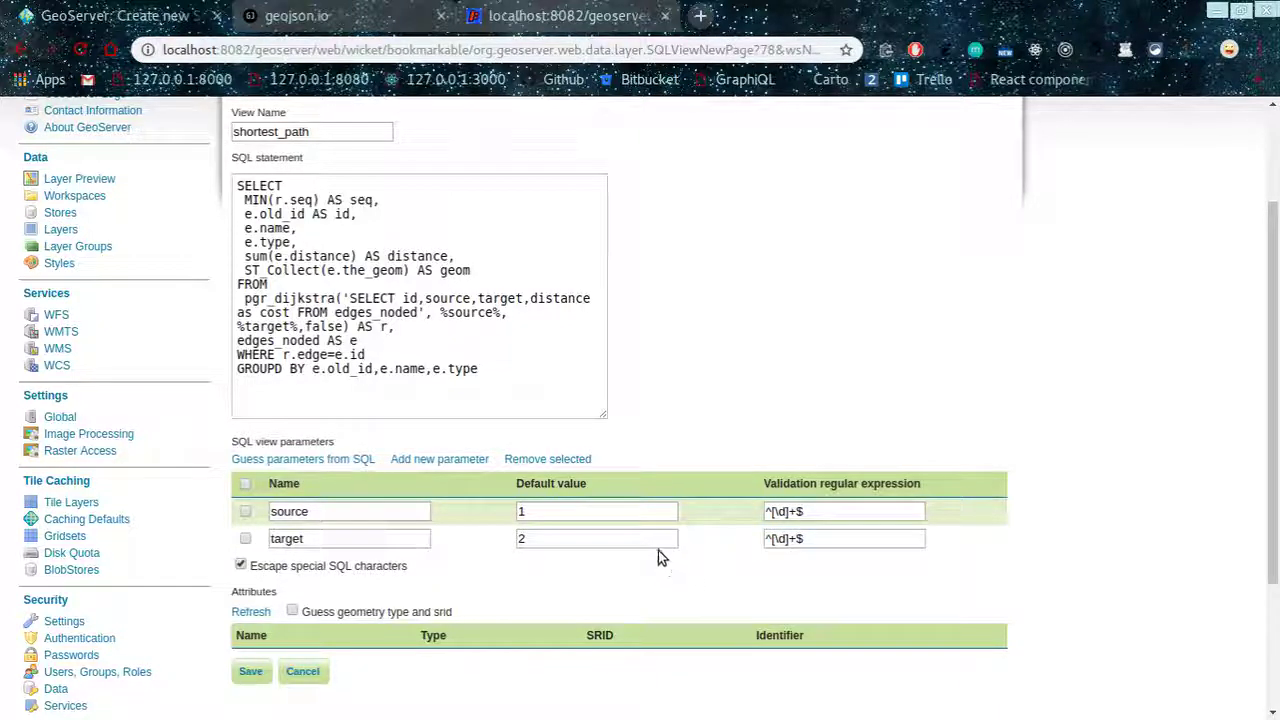
# Review the default values of both parameters and the SQL statement, from its selected columns to the pgr_dijkstra call and edges_noded table
pyautogui.click(626, 524)
pyautogui.write('1')
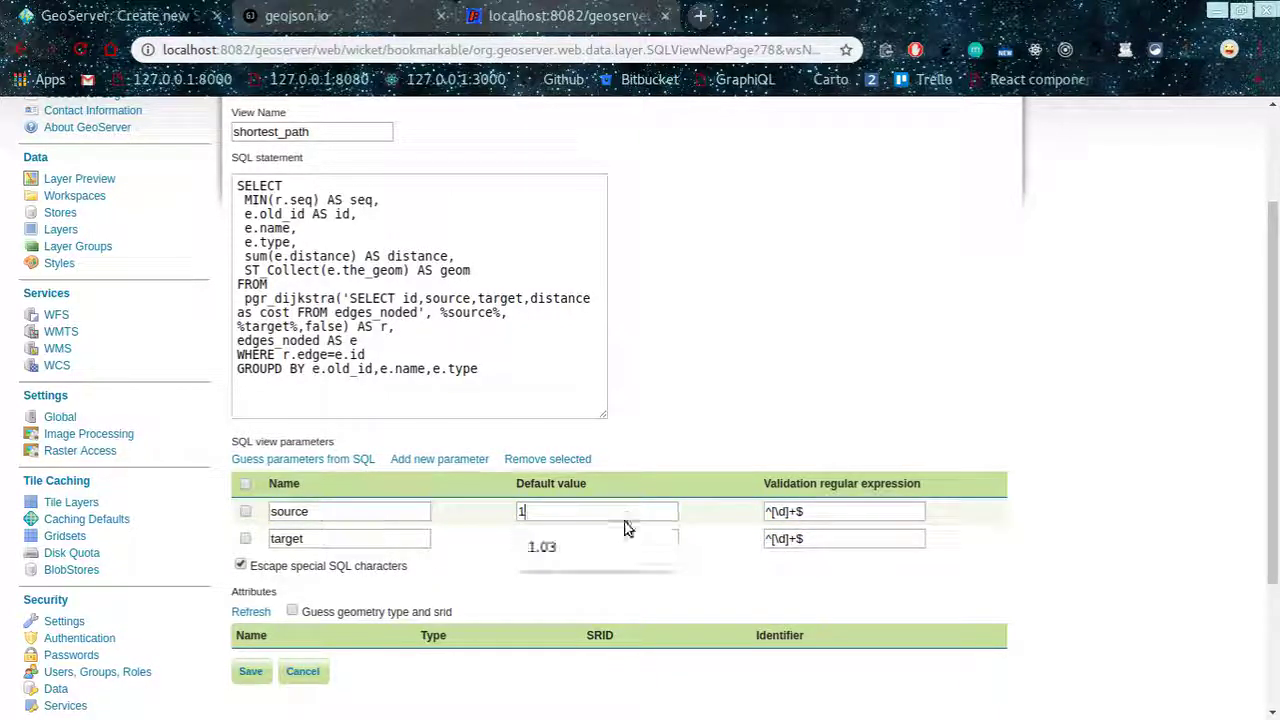
pyautogui.click(680, 540)
pyautogui.write('2')
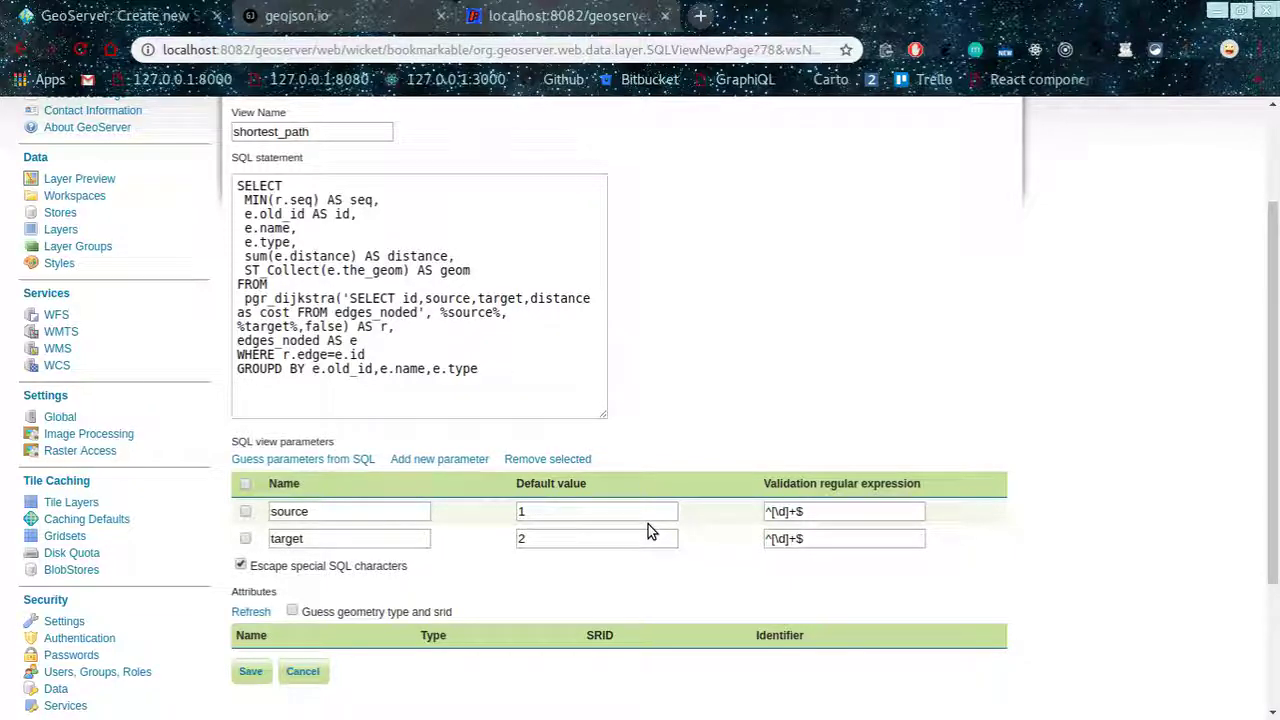
pyautogui.scroll(2, 686, 494)
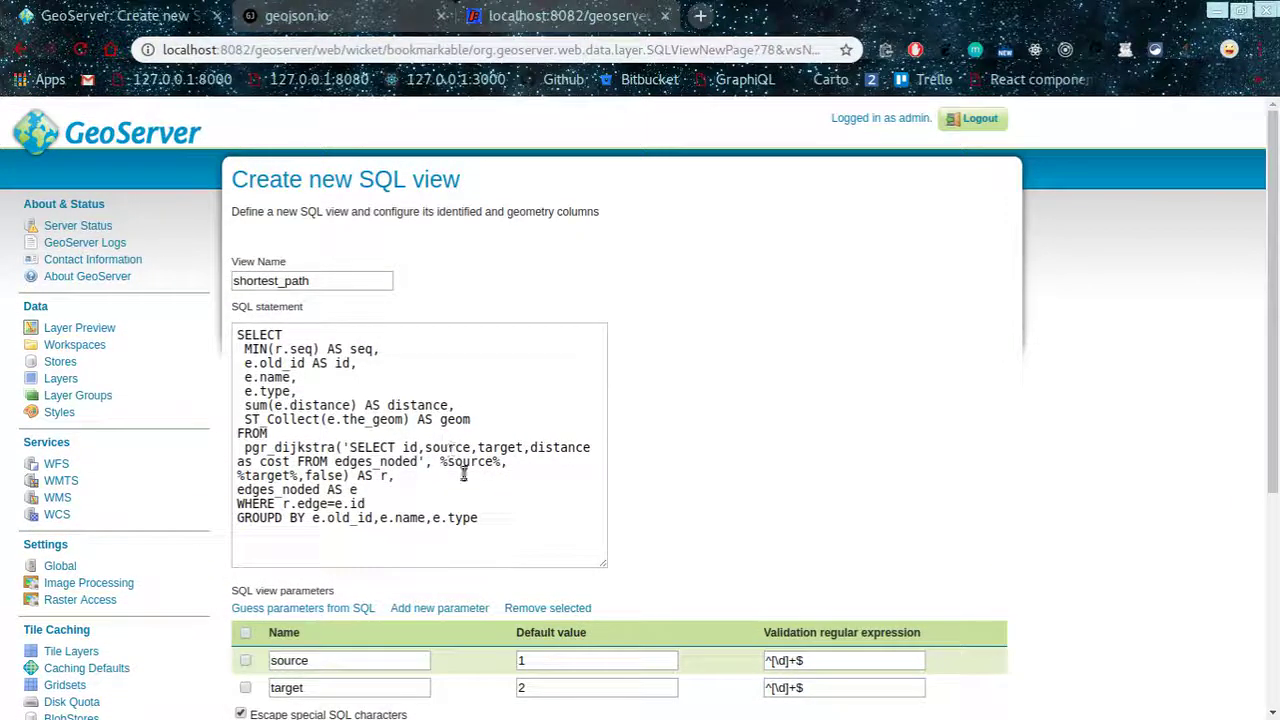
pyautogui.click(435, 434)
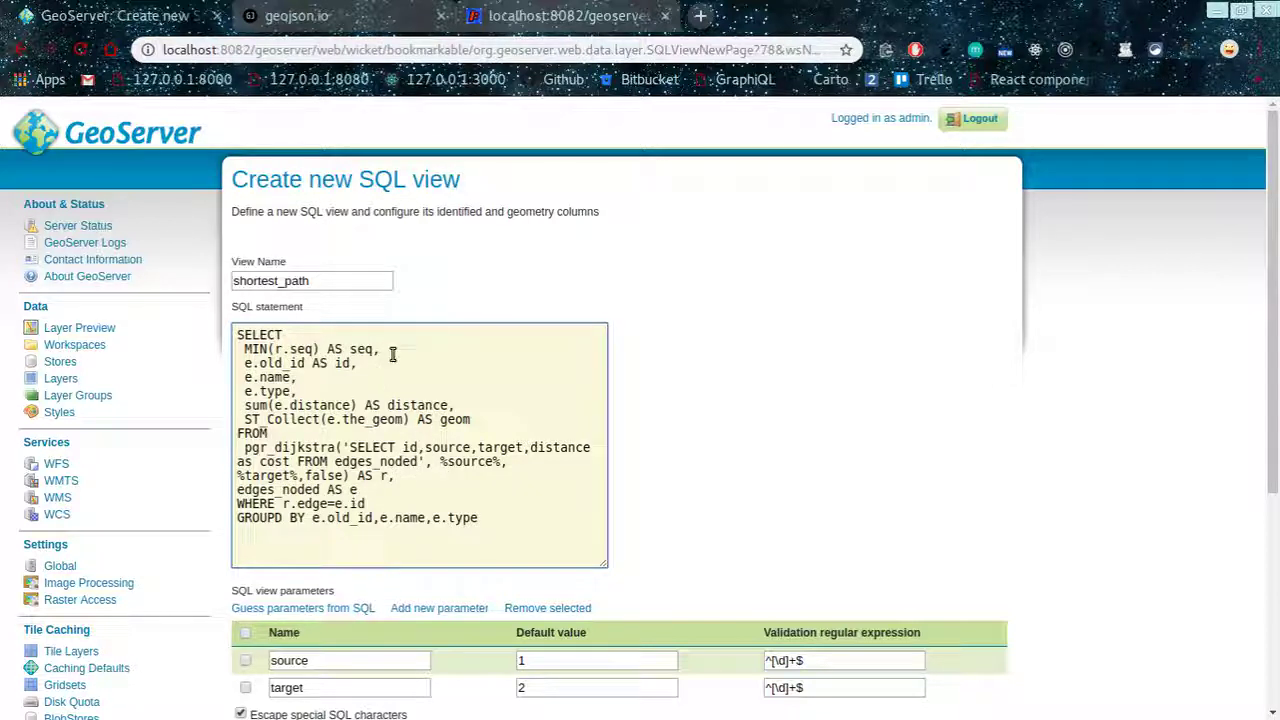
pyautogui.click(360, 366)
pyautogui.click(485, 409)
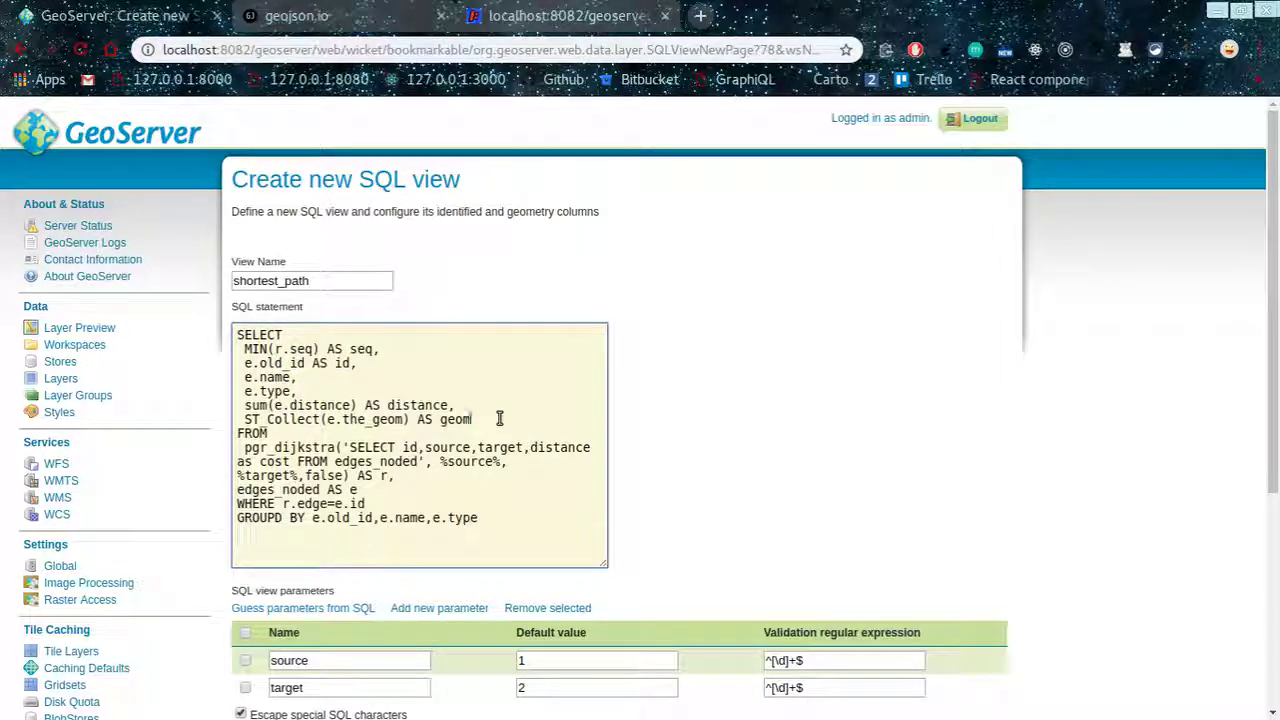
pyautogui.click(408, 434)
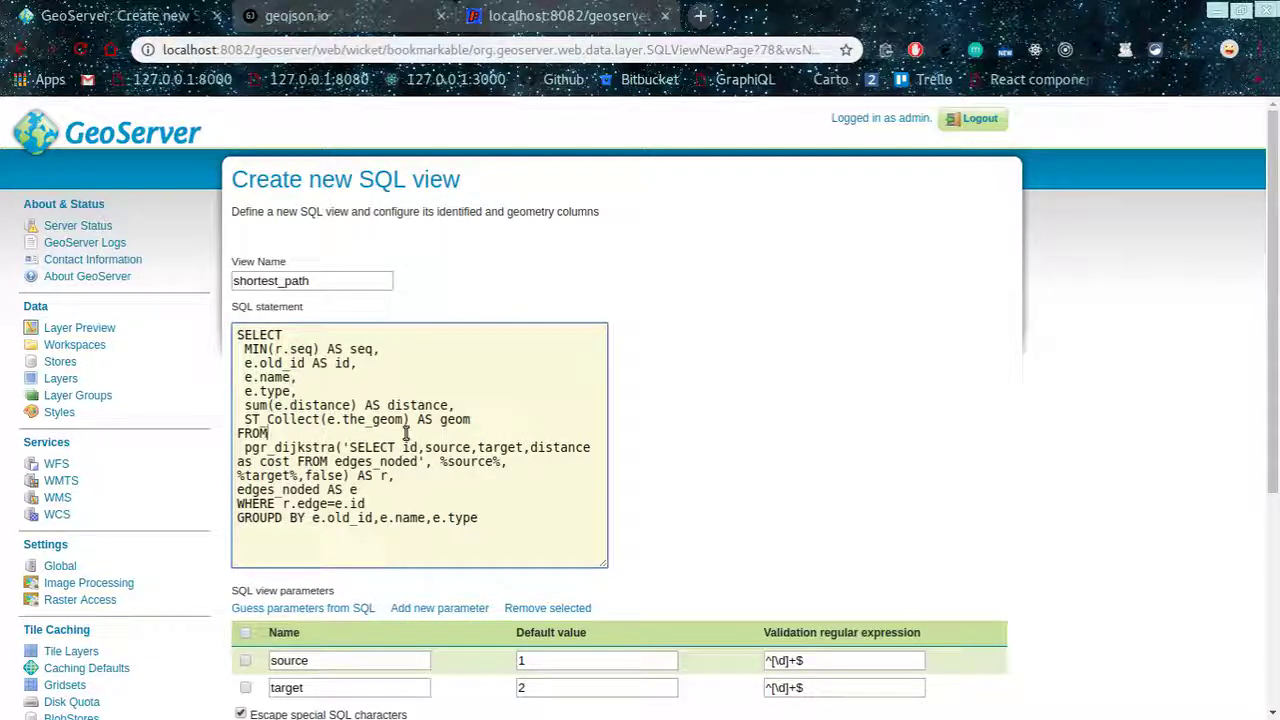
pyautogui.doubleClick(302, 448)
pyautogui.click(478, 481)
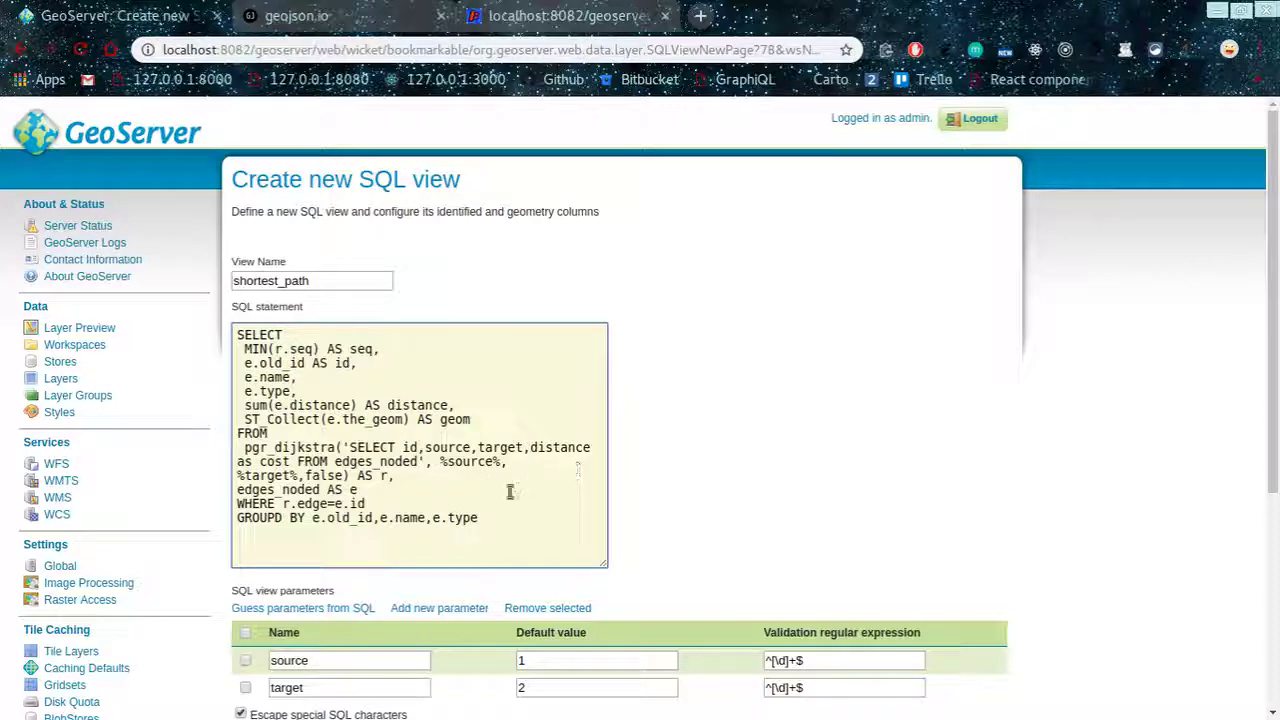
pyautogui.click(448, 485)
# Try to save the shortest_path SQL view
pyautogui.scroll(-1, 450, 487)
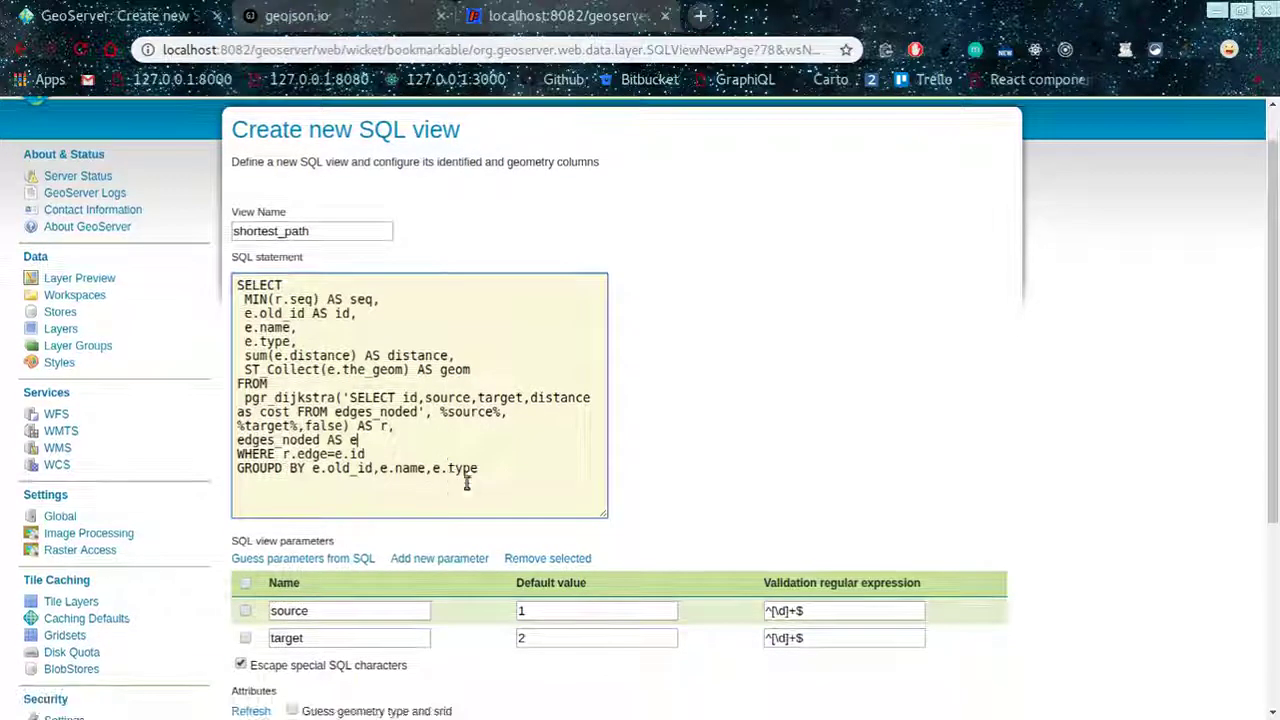
pyautogui.scroll(-3, 447, 508)
pyautogui.scroll(-1, 447, 508)
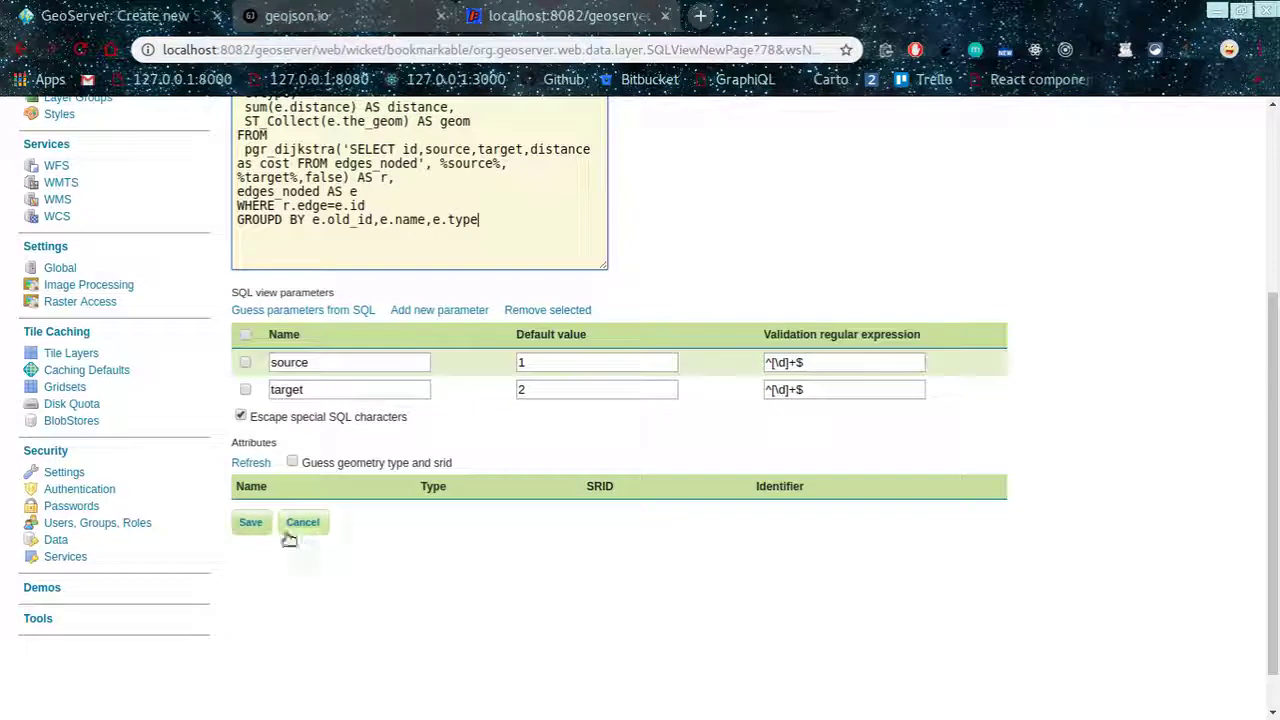
pyautogui.click(262, 525)
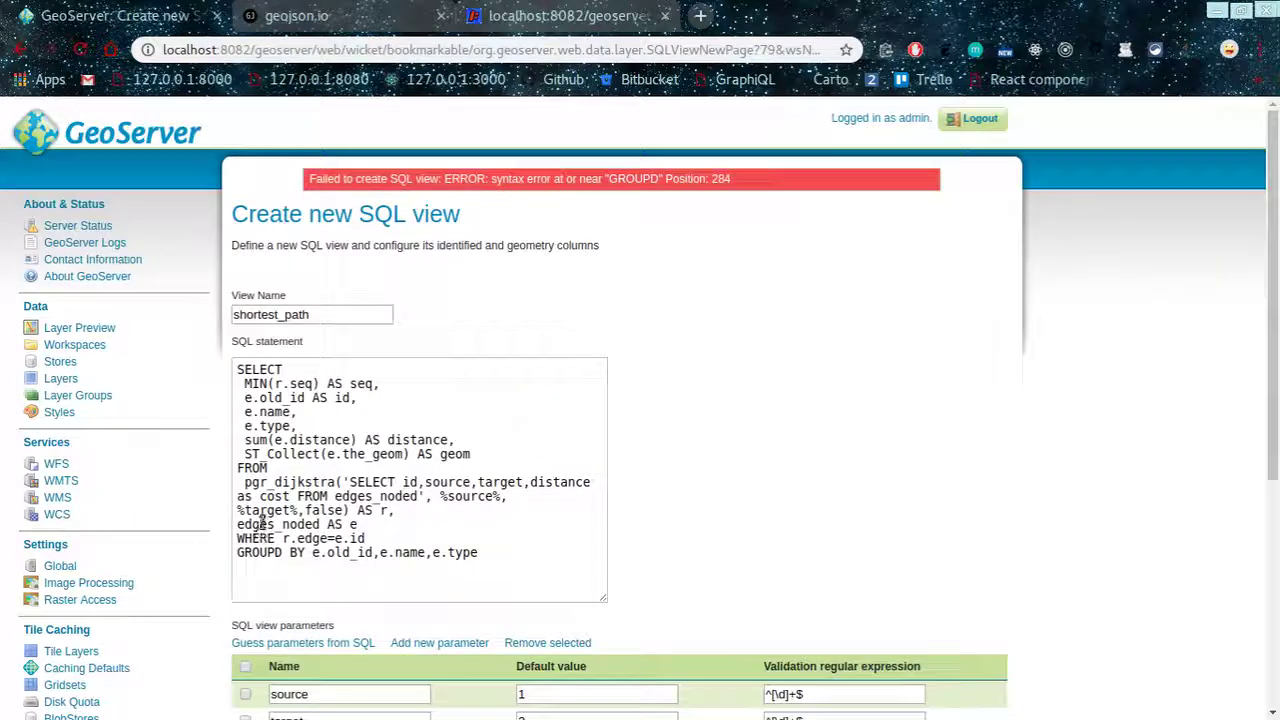
# Correct GROUPD to GROUP in the last line of the SQL statement and save the view
pyautogui.click(518, 479)
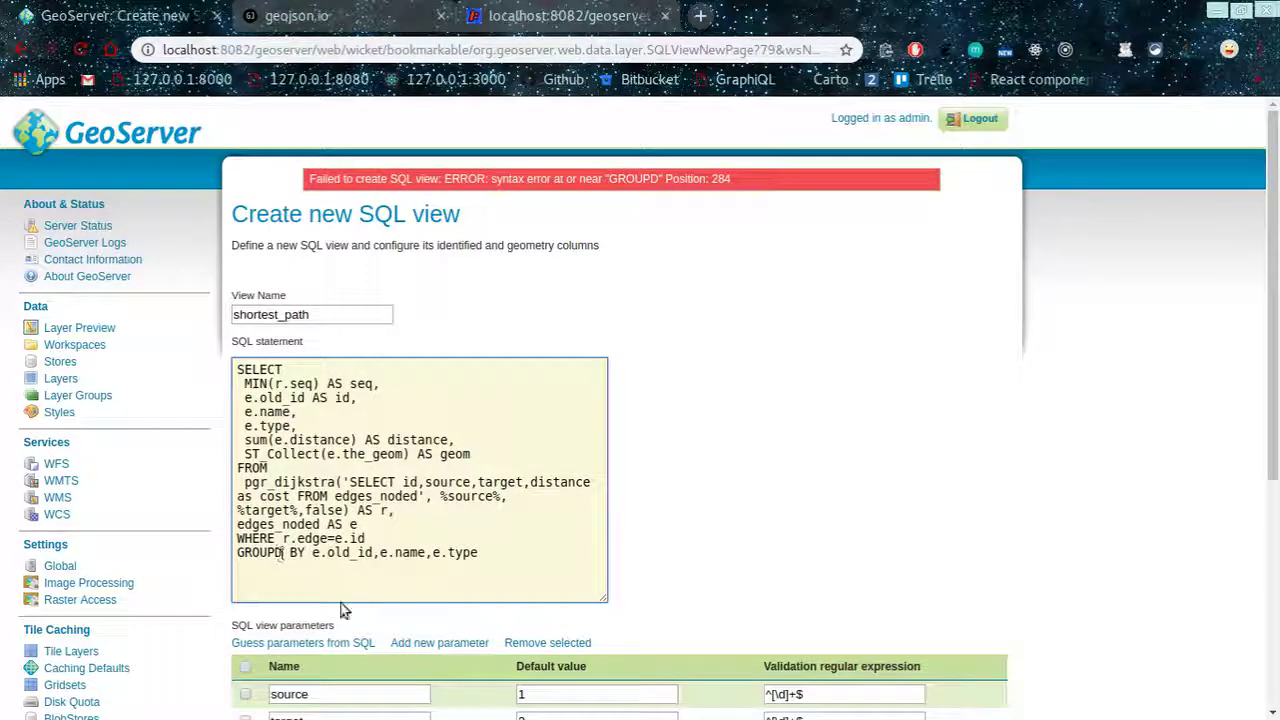
pyautogui.press('BackSpace')
pyautogui.scroll(-2, 371, 594)
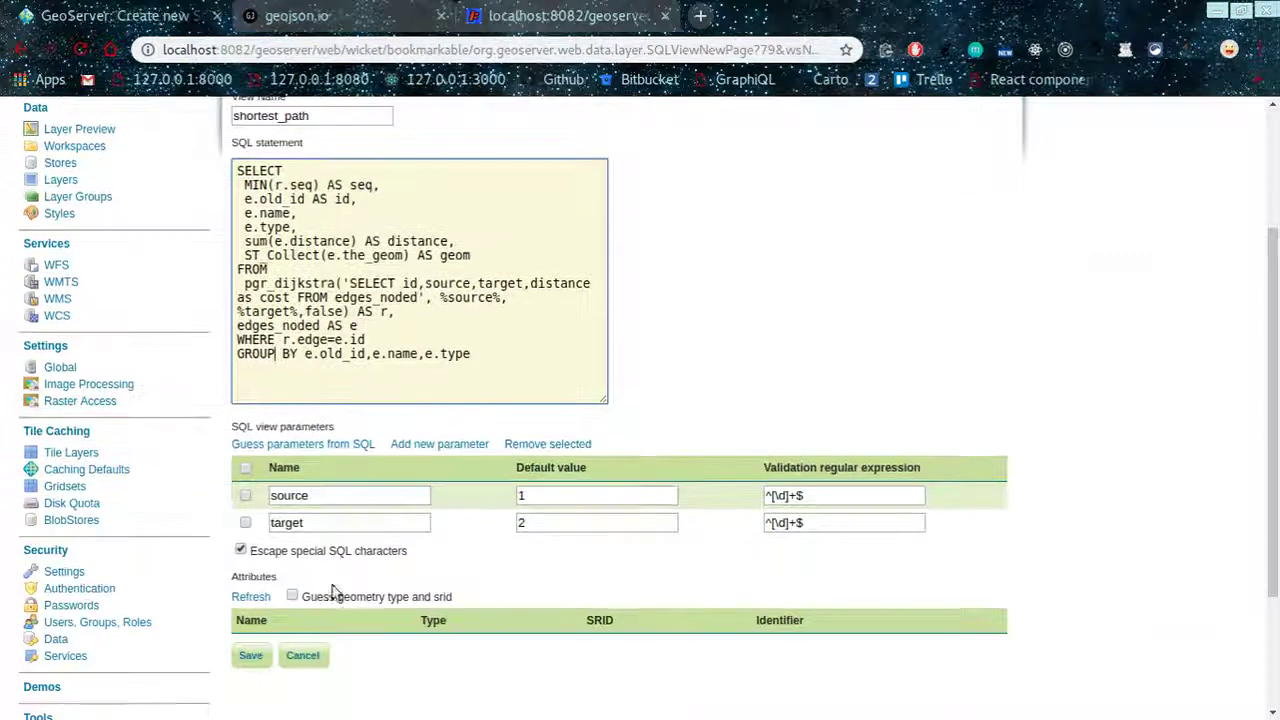
pyautogui.click(250, 655)
# Reopen the layer's SQL view for editing, set the geom attribute's type to MultiLineString and save it
pyautogui.scroll(-3, 560, 437)
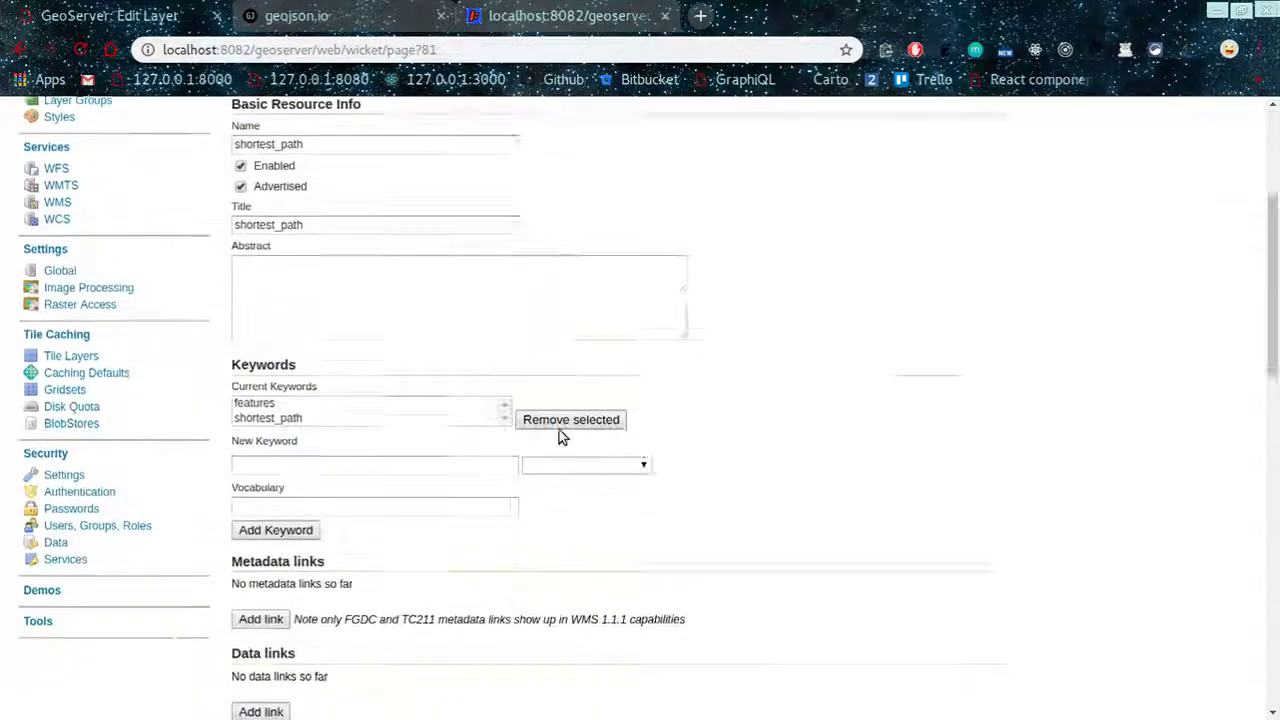
pyautogui.scroll(-10, 559, 437)
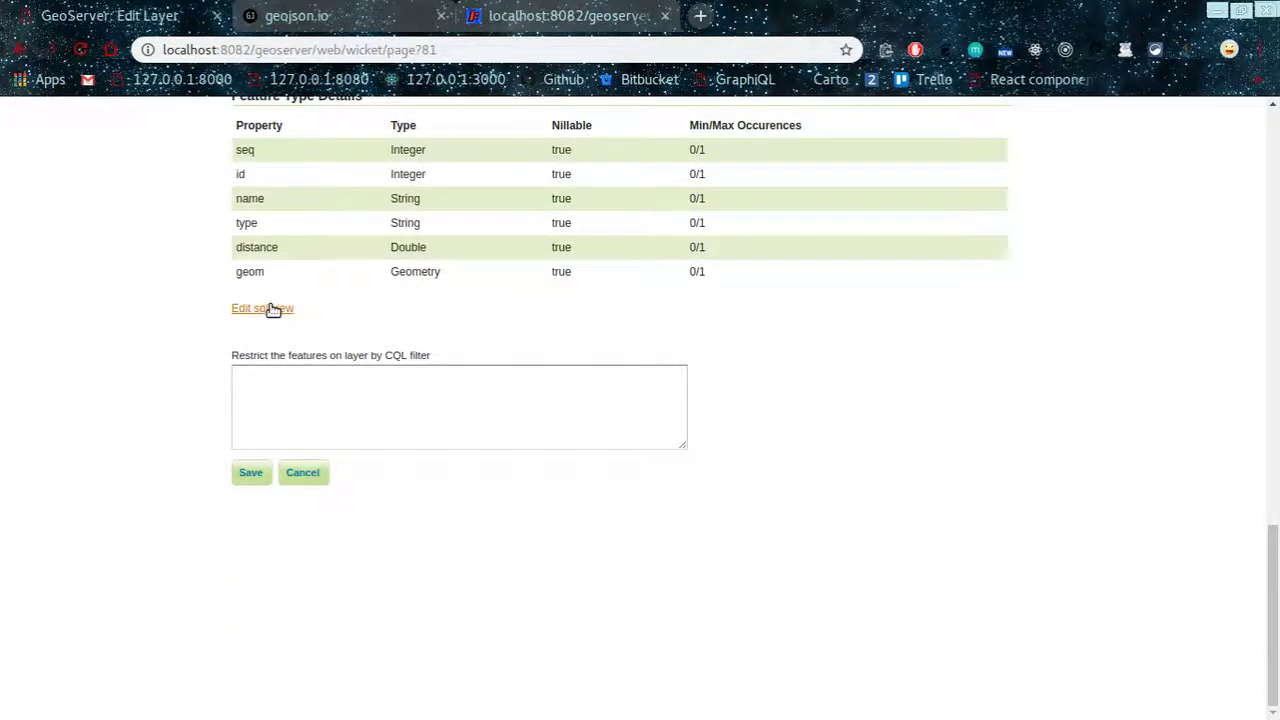
pyautogui.click(262, 308)
pyautogui.scroll(-5, 463, 503)
pyautogui.click(416, 432)
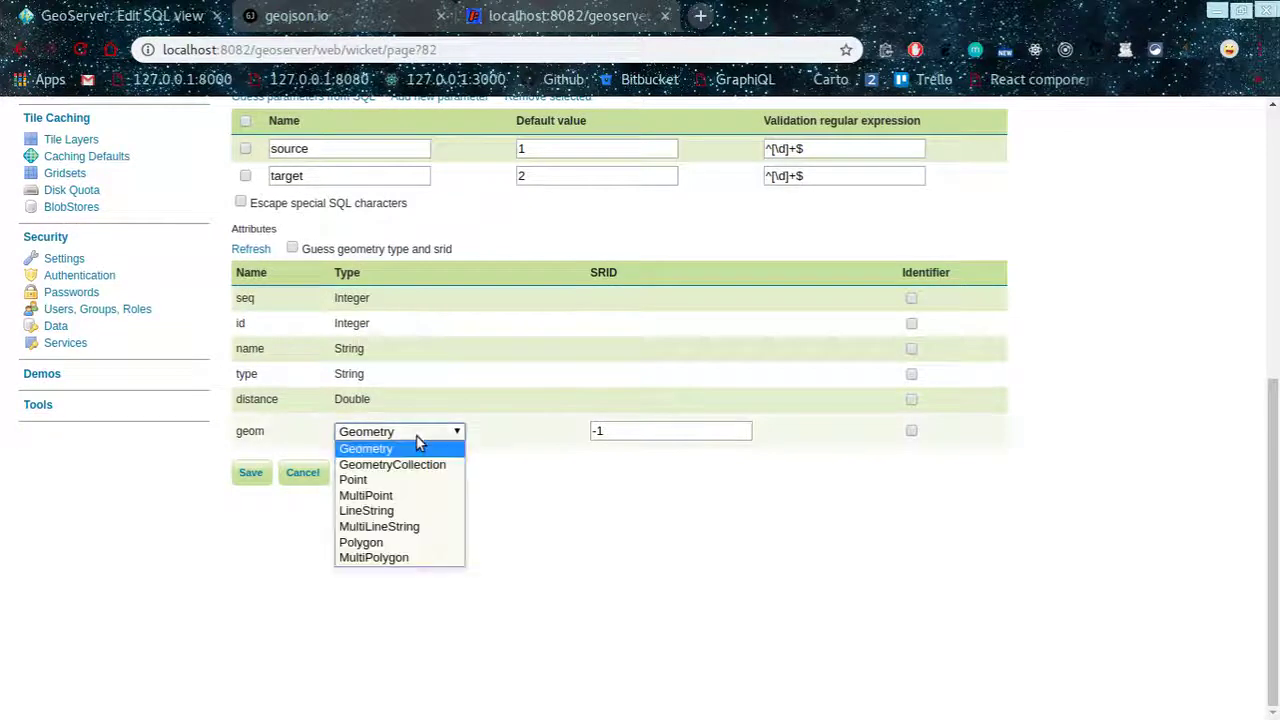
pyautogui.click(379, 526)
pyautogui.scroll(2, 403, 528)
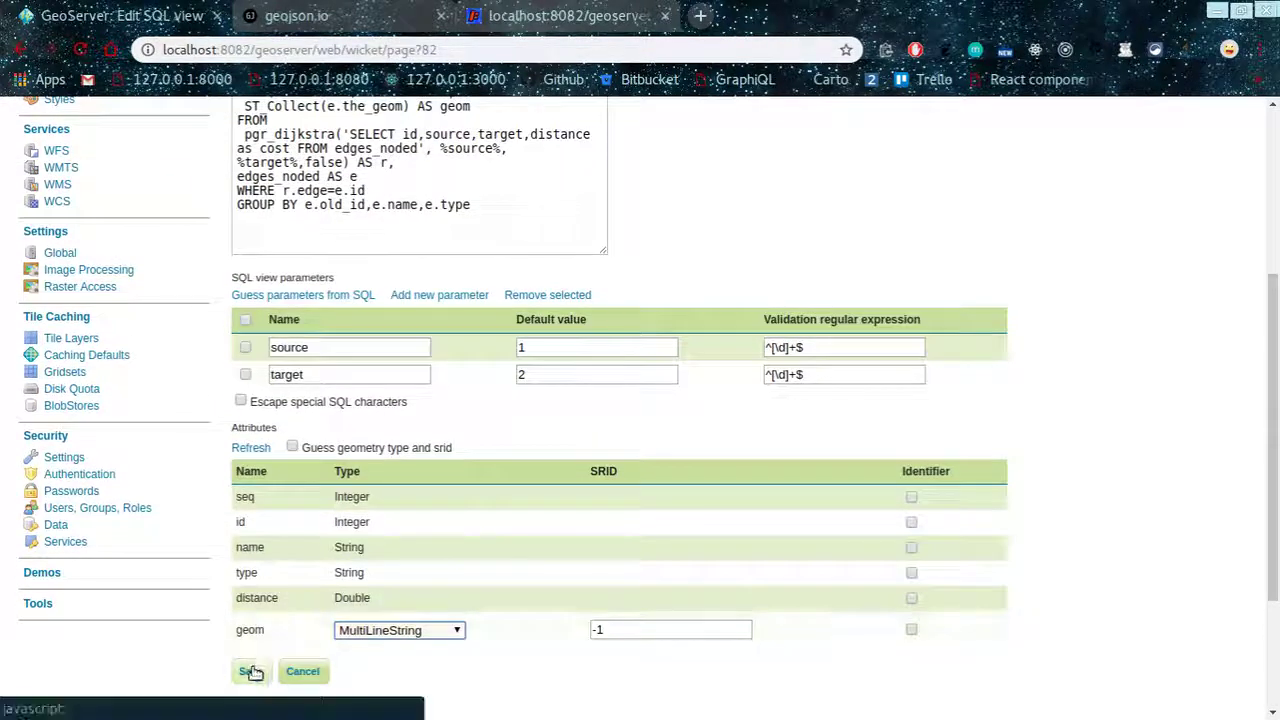
pyautogui.click(252, 671)
# Set the layer's declared SRS to EPSG:4326 by searching the coordinate system list for 4326
pyautogui.scroll(-10, 445, 464)
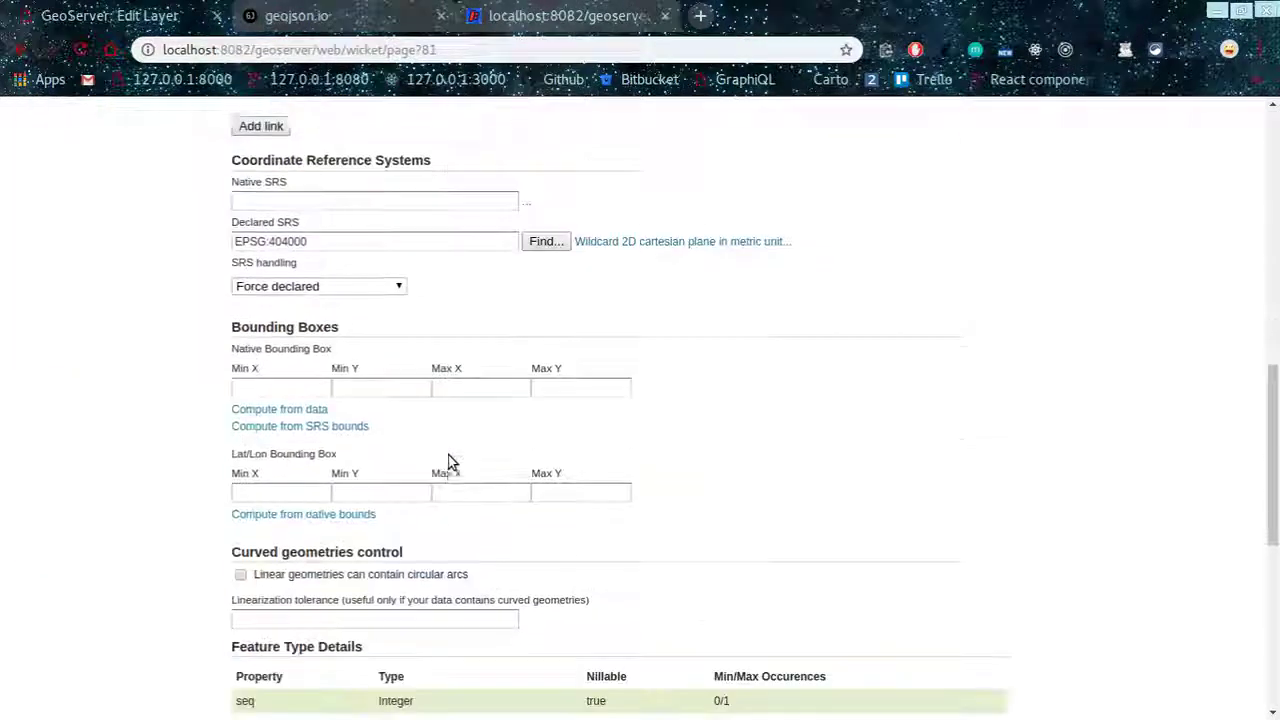
pyautogui.scroll(-1, 447, 462)
pyautogui.click(540, 228)
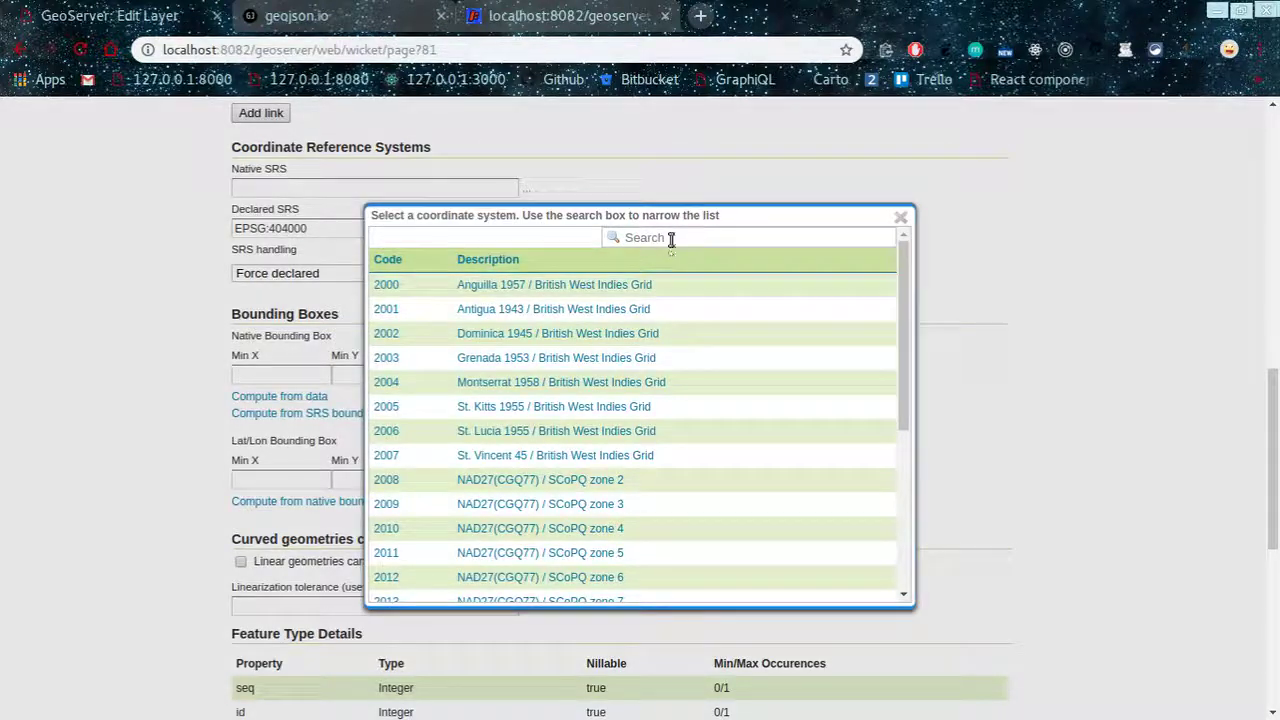
pyautogui.click(671, 239)
pyautogui.click(634, 274)
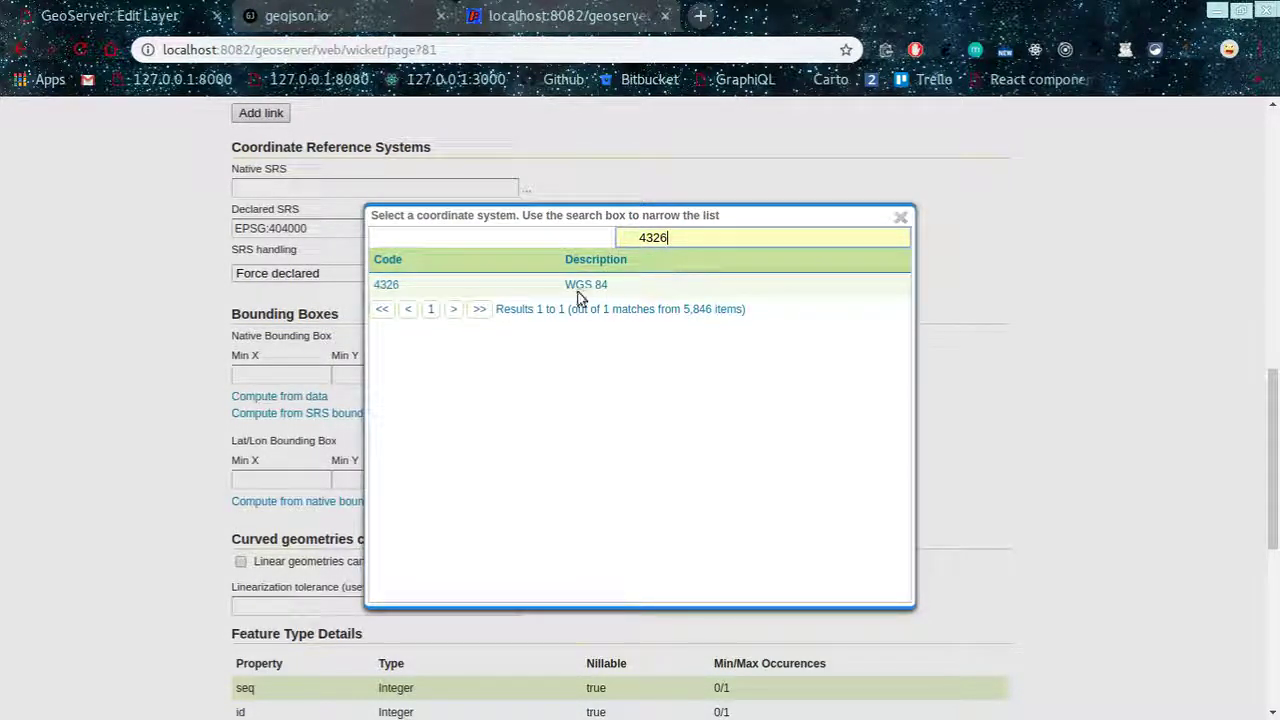
pyautogui.click(383, 286)
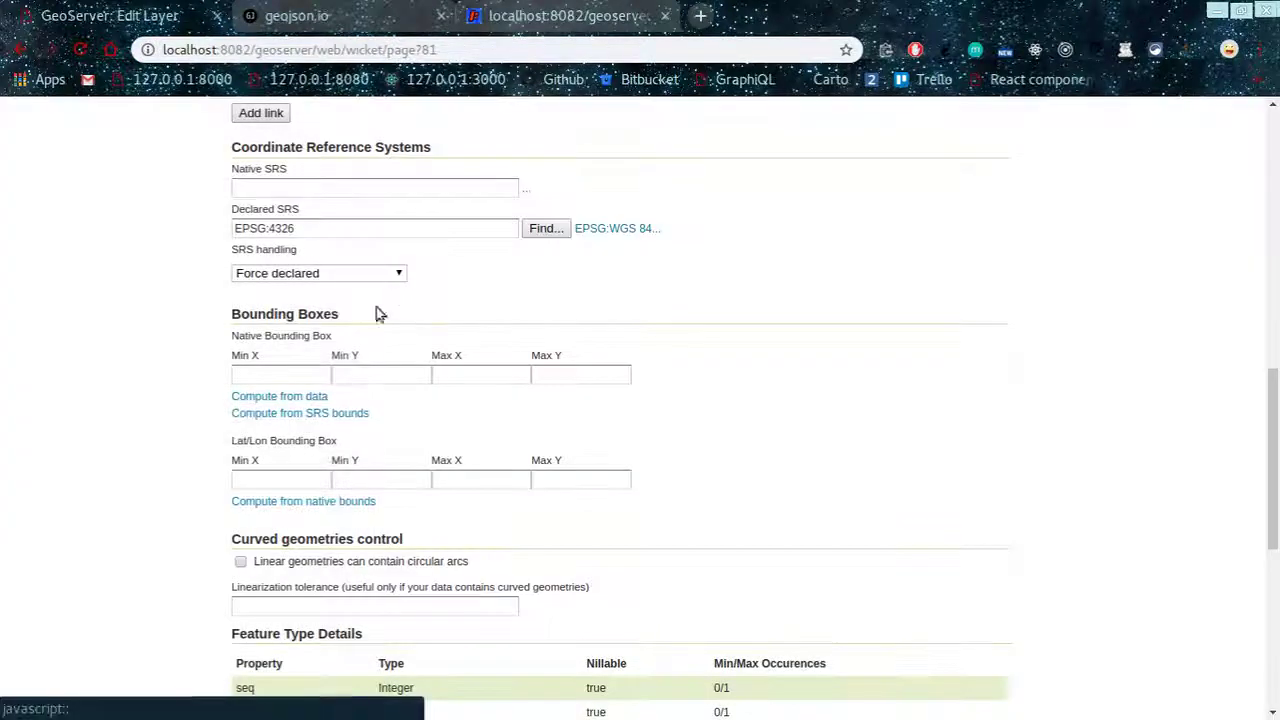
# Compute the native bounding box from SRS bounds and the lat/lon box from native bounds, and save the layer
pyautogui.click(320, 412)
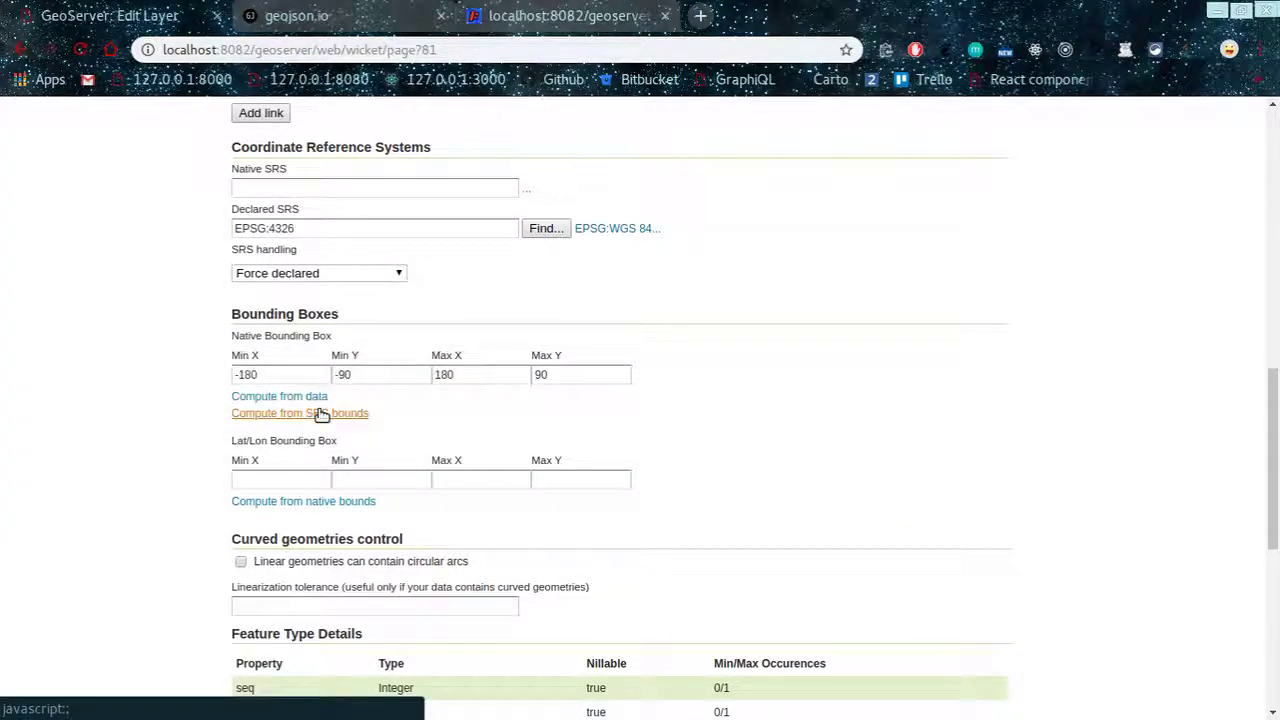
pyautogui.click(355, 503)
pyautogui.scroll(-3, 355, 503)
pyautogui.scroll(3, 355, 503)
pyautogui.scroll(-6, 355, 503)
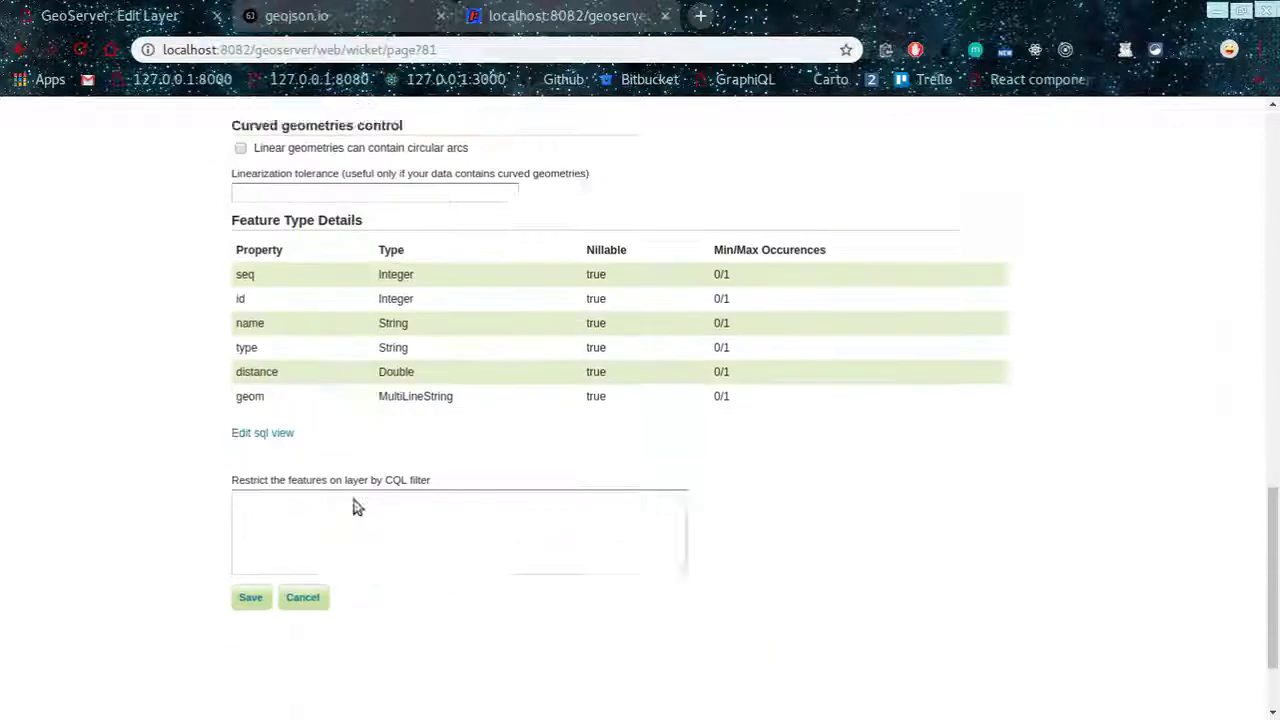
pyautogui.click(253, 672)
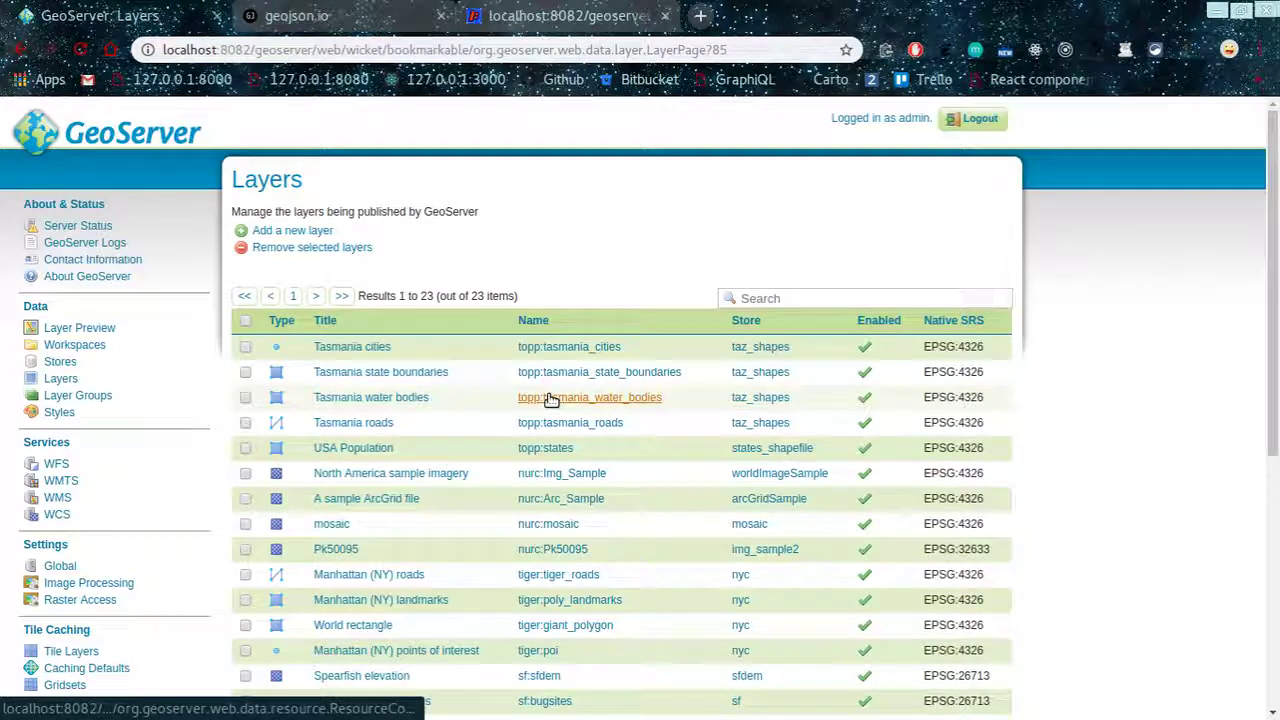
# Check the published layers list for the routing layers, including shortest_path
pyautogui.scroll(-5, 709, 423)
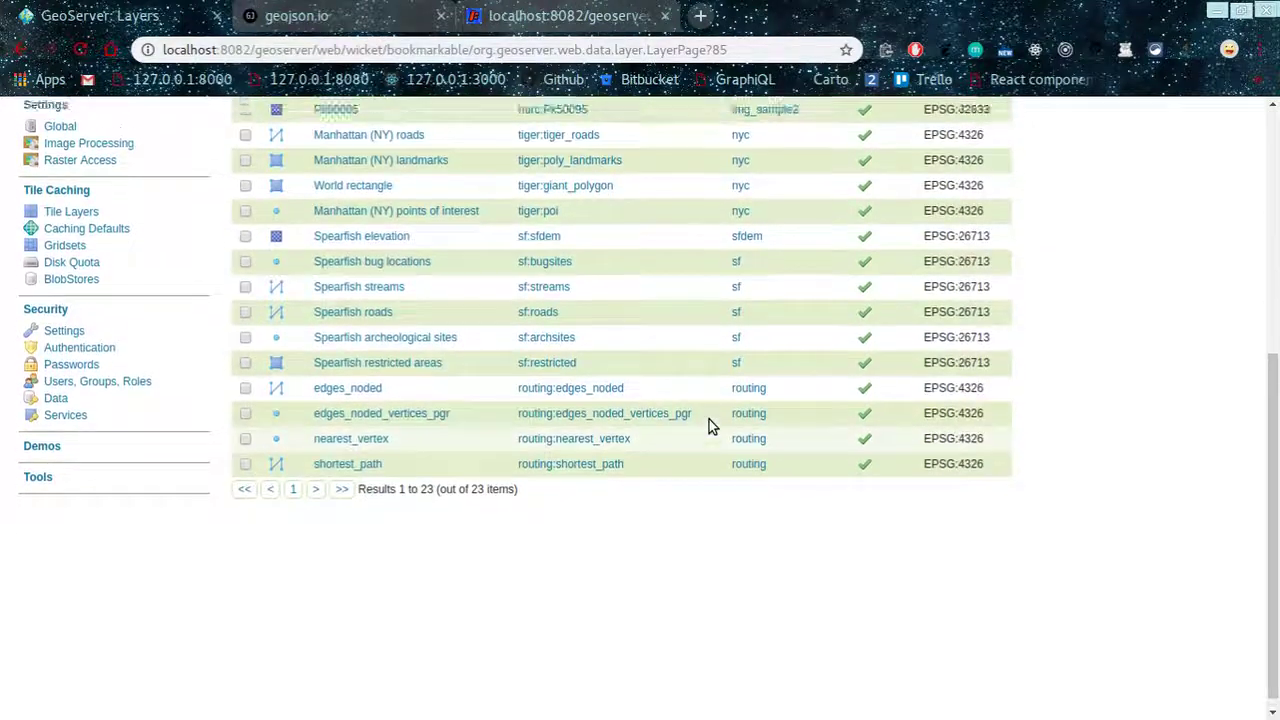
pyautogui.scroll(2, 709, 424)
pyautogui.scroll(-3, 660, 424)
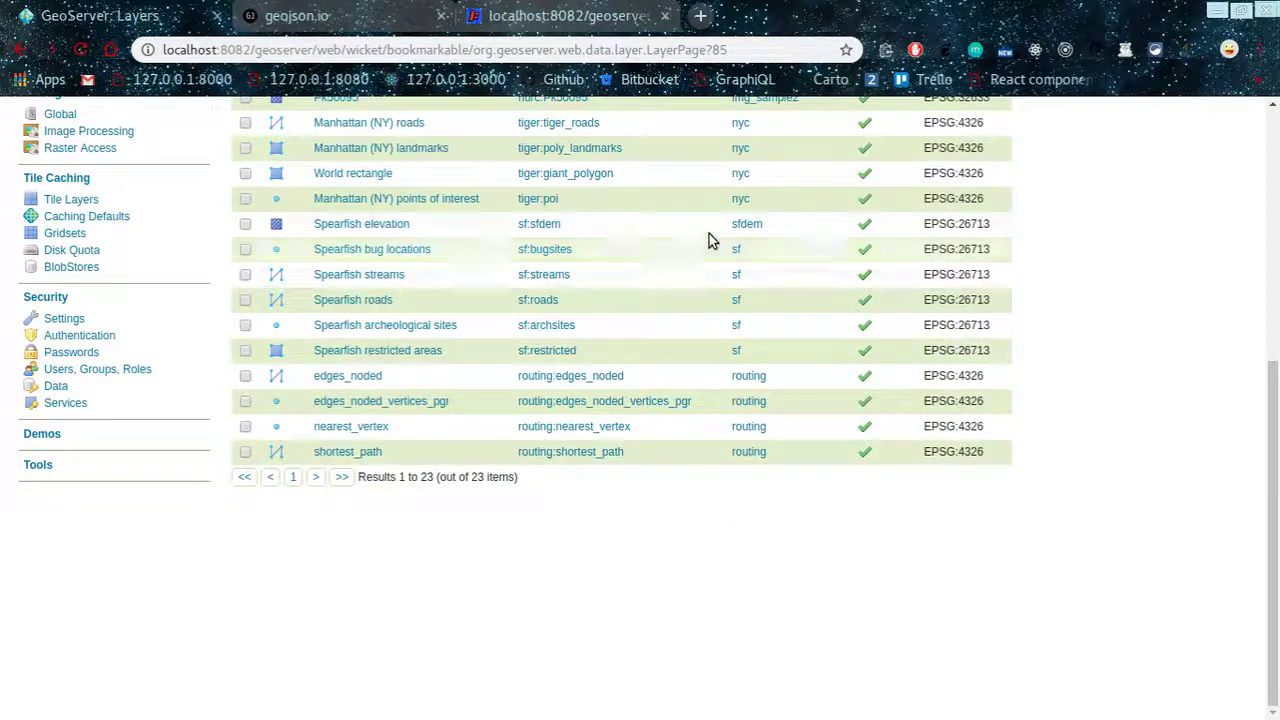
pyautogui.scroll(5, 714, 550)
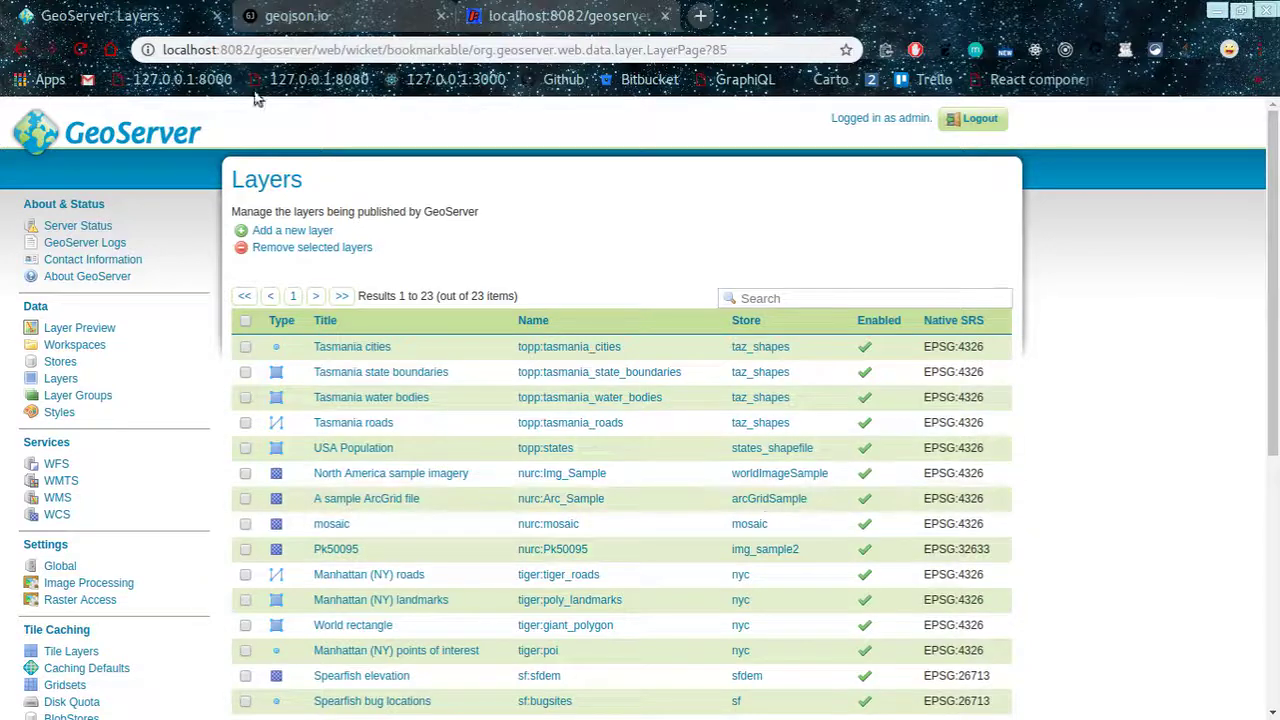
# Switch to geojson.io and examine the two existing point markers, comparing them with the nearest_vertex response
pyautogui.click(292, 16)
pyautogui.moveTo(400, 475); pyautogui.dragTo(396, 505)
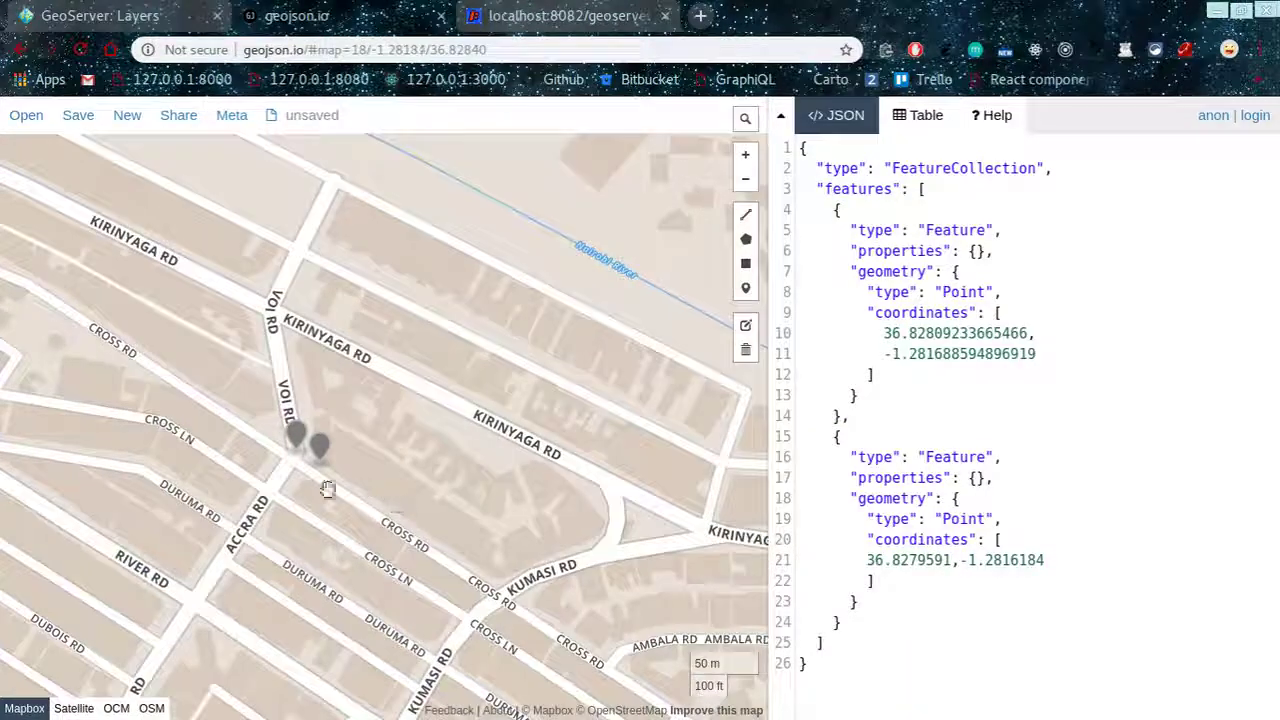
pyautogui.scroll(2, 314, 486)
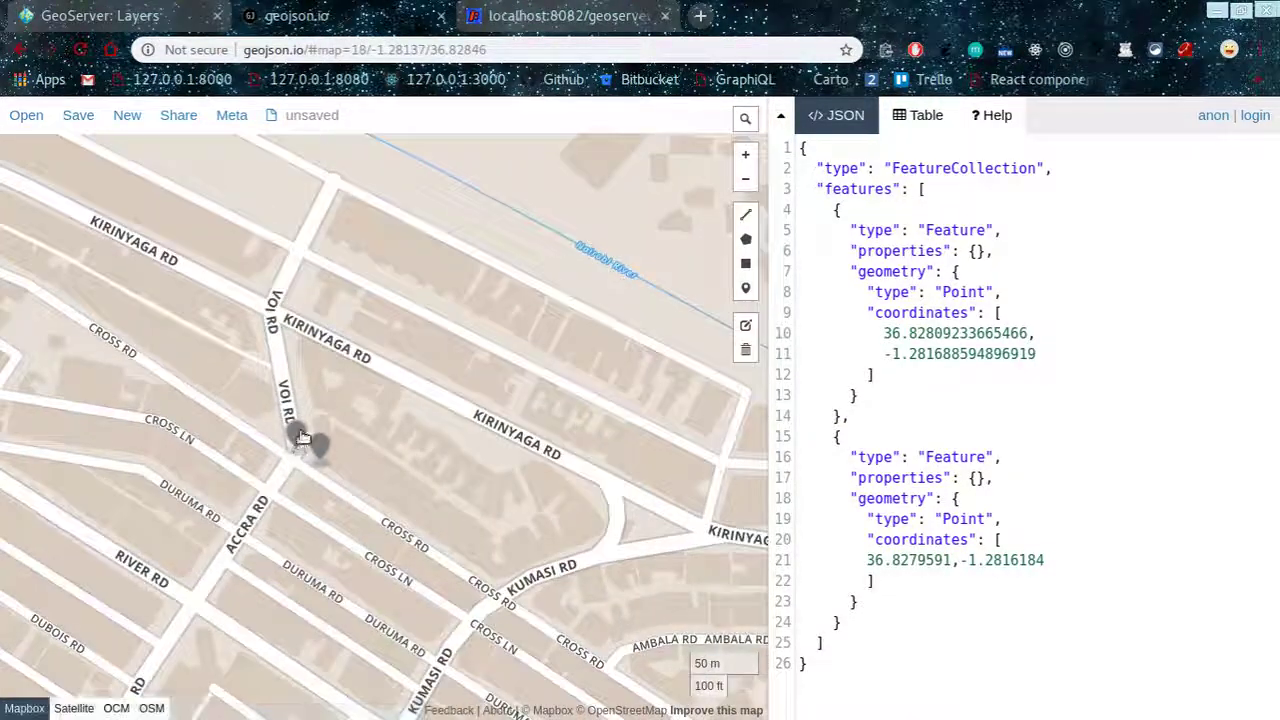
pyautogui.click(301, 436)
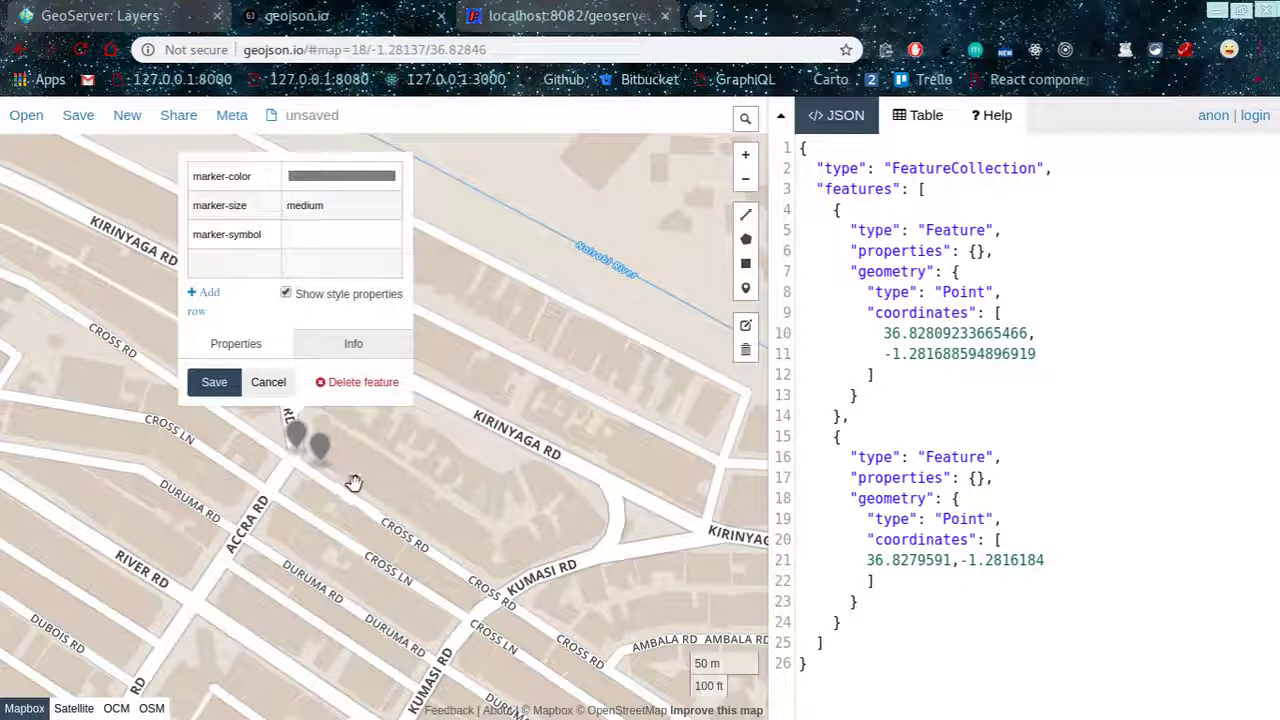
pyautogui.click(352, 484)
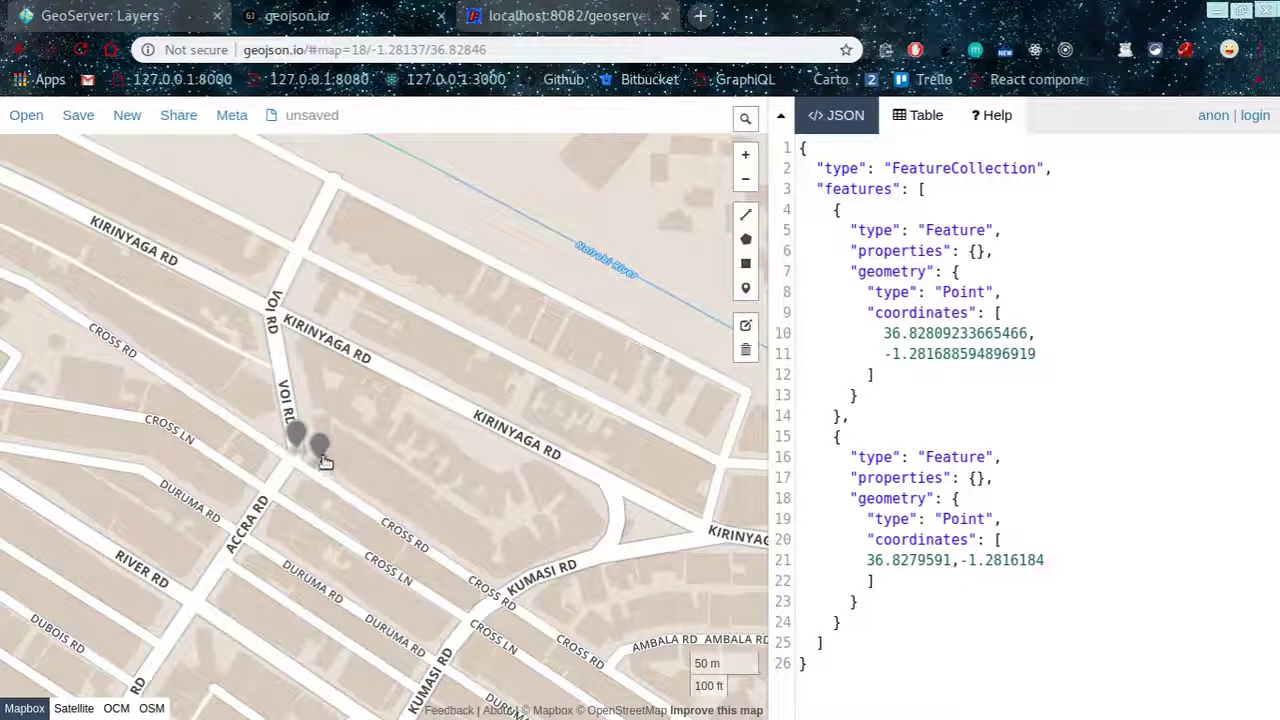
pyautogui.click(530, 12)
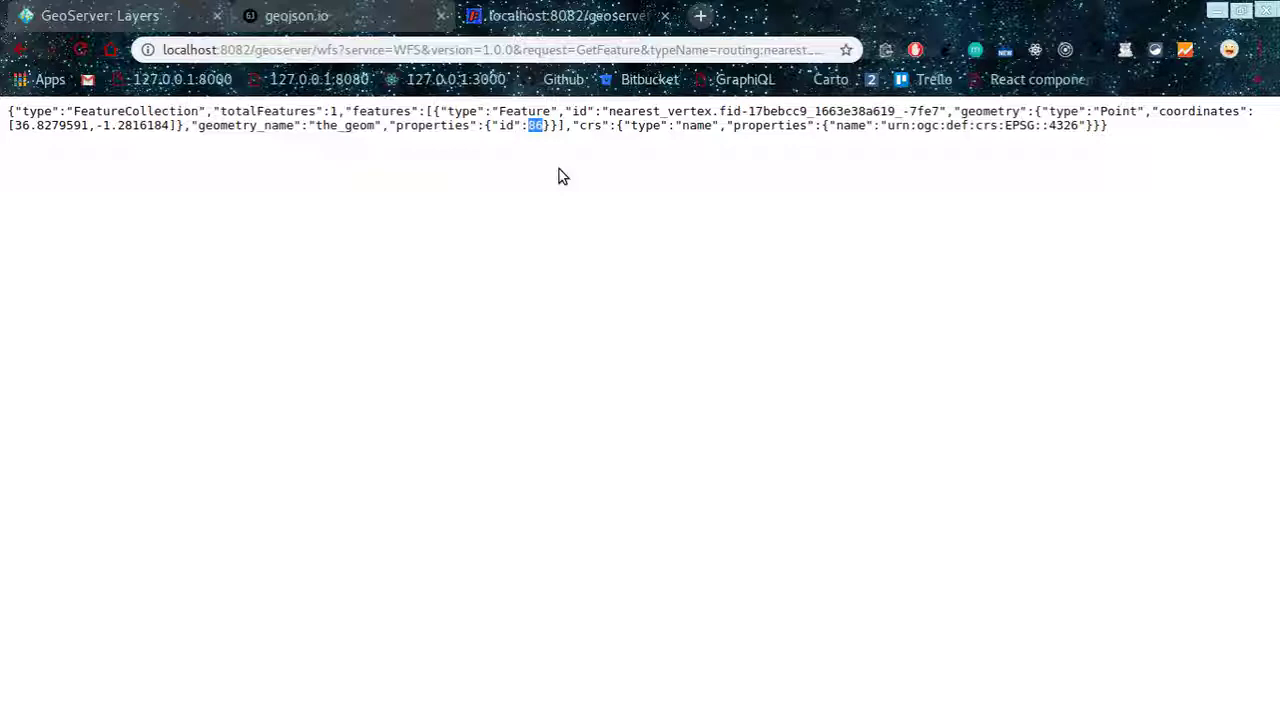
pyautogui.click(283, 12)
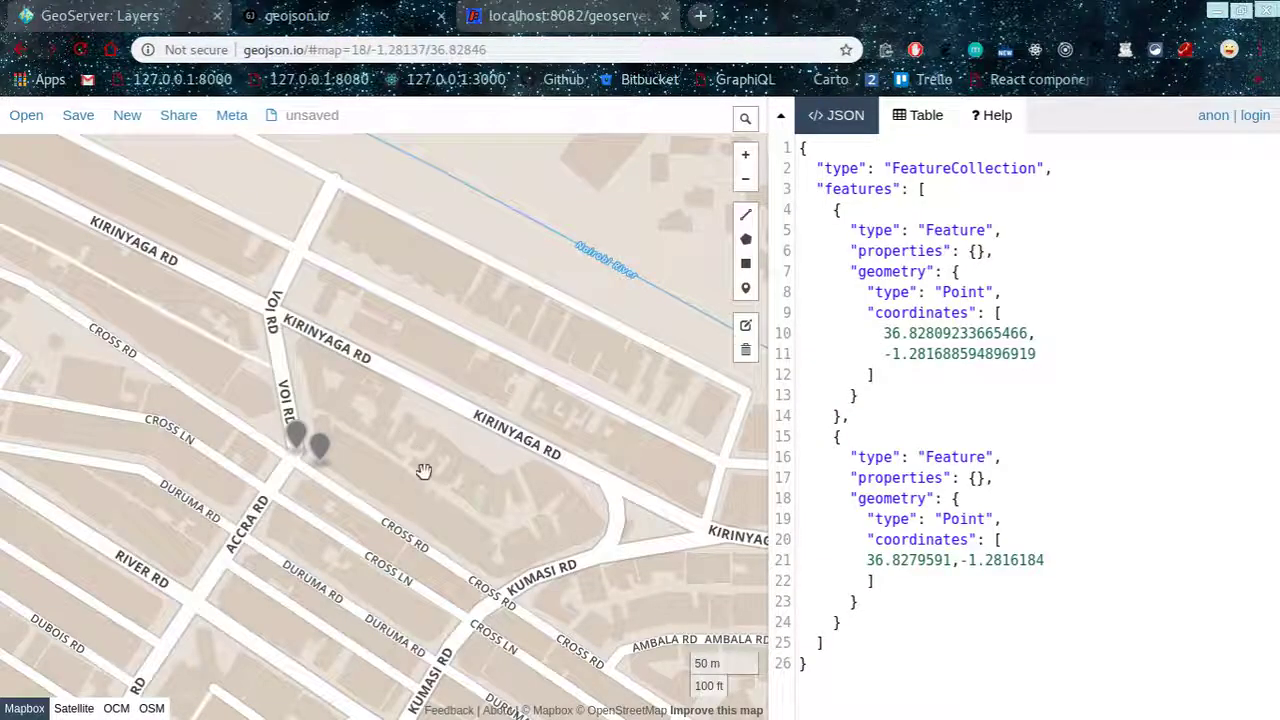
# Add a point marker on the map where Cross Rd meets Mwimbi Rd, at about 36.8307, -1.2836
pyautogui.moveTo(424, 471); pyautogui.dragTo(412, 467)
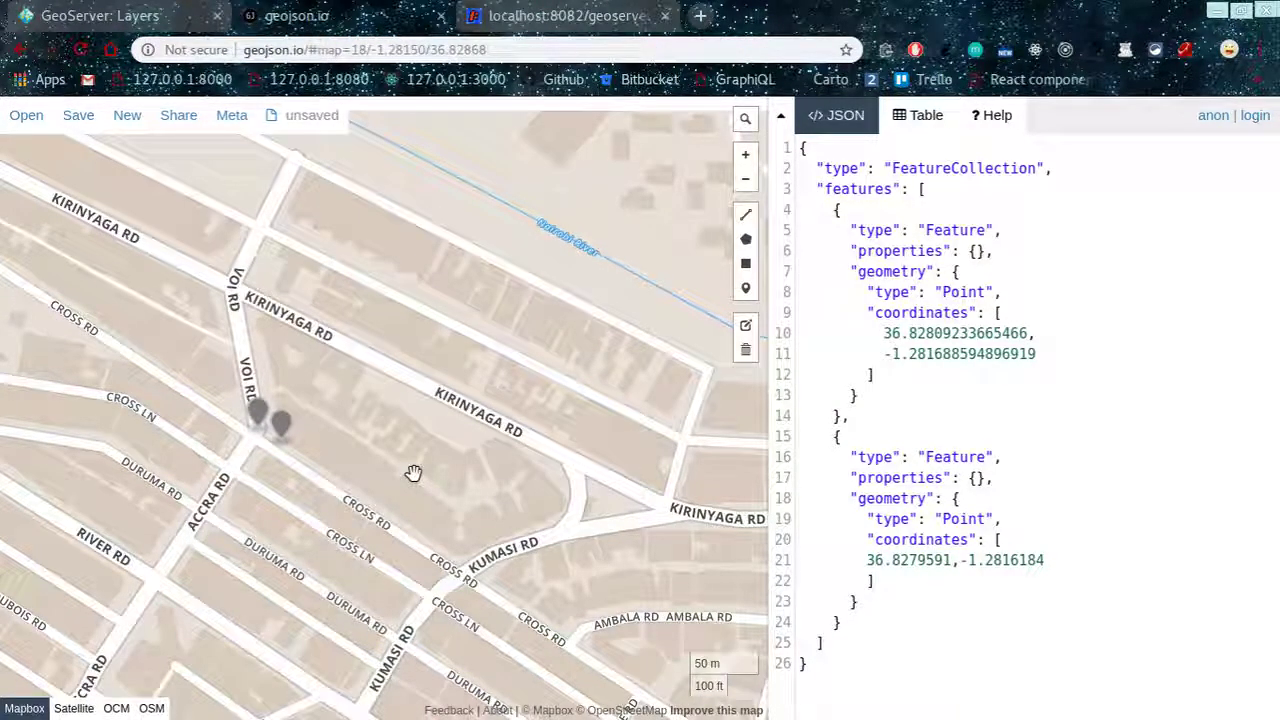
pyautogui.scroll(3, 491, 497)
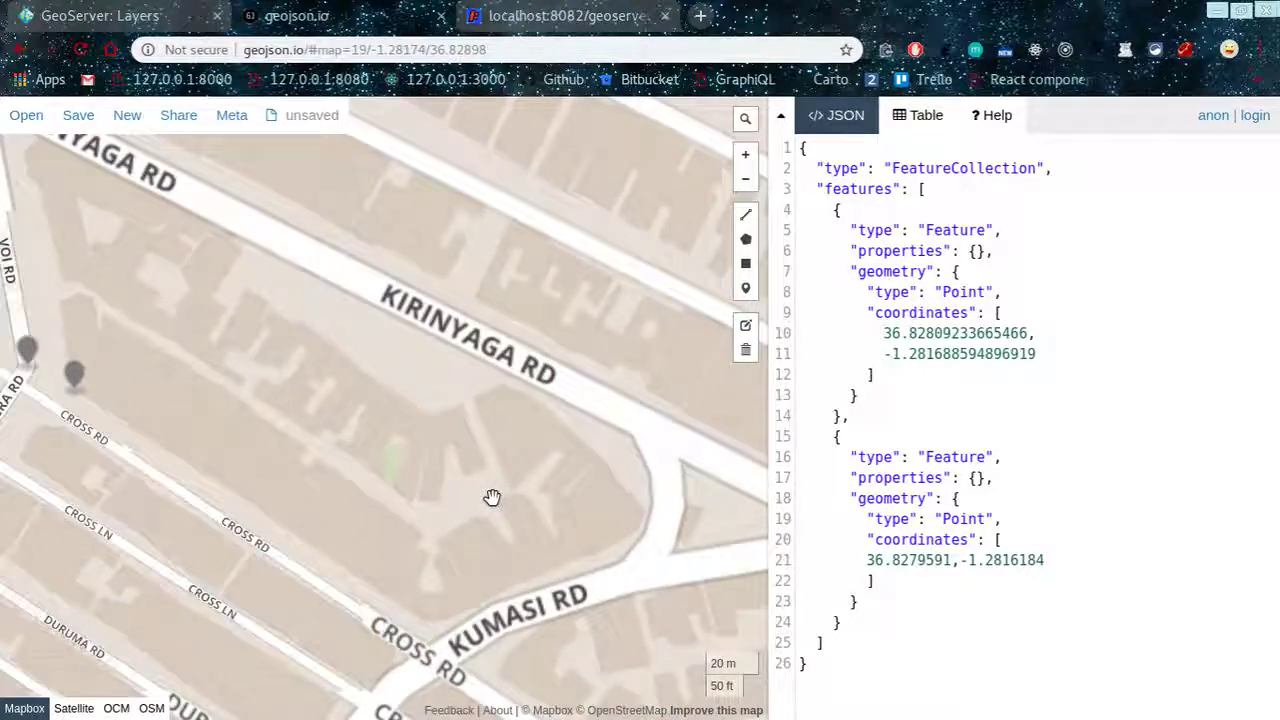
pyautogui.press('F5')
pyautogui.moveTo(474, 587); pyautogui.dragTo(355, 384)
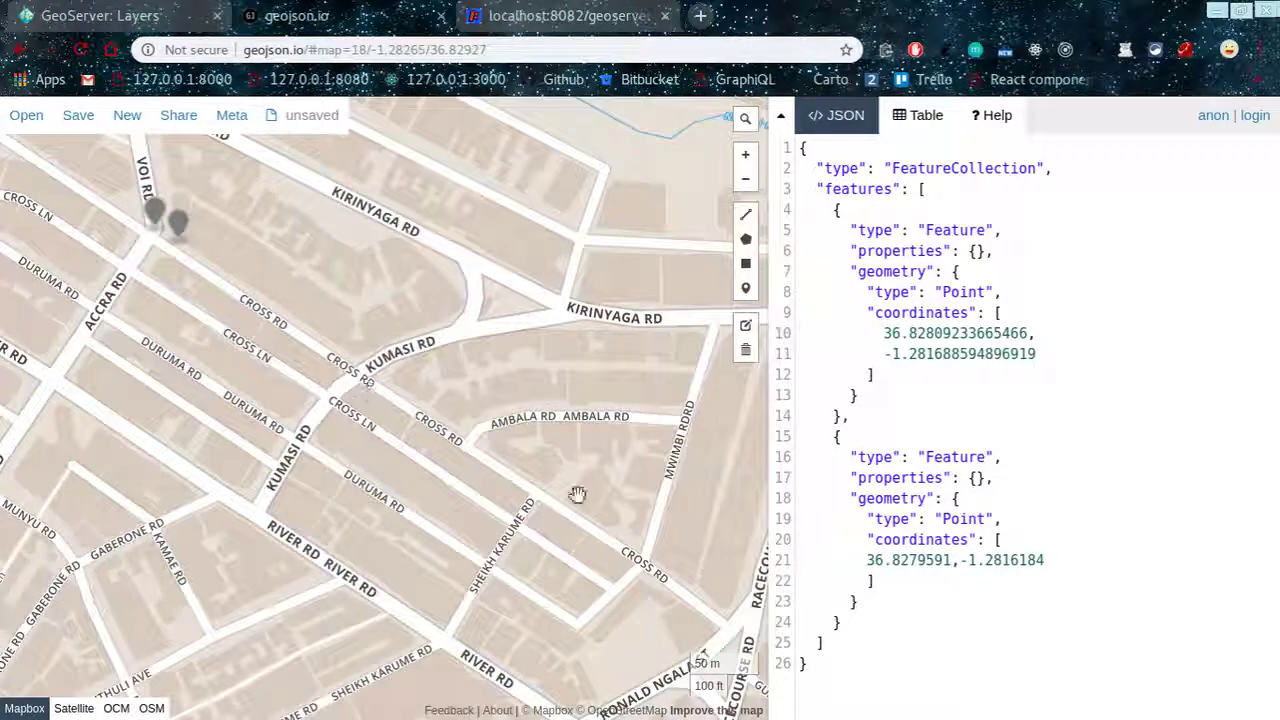
pyautogui.moveTo(607, 526); pyautogui.dragTo(579, 505)
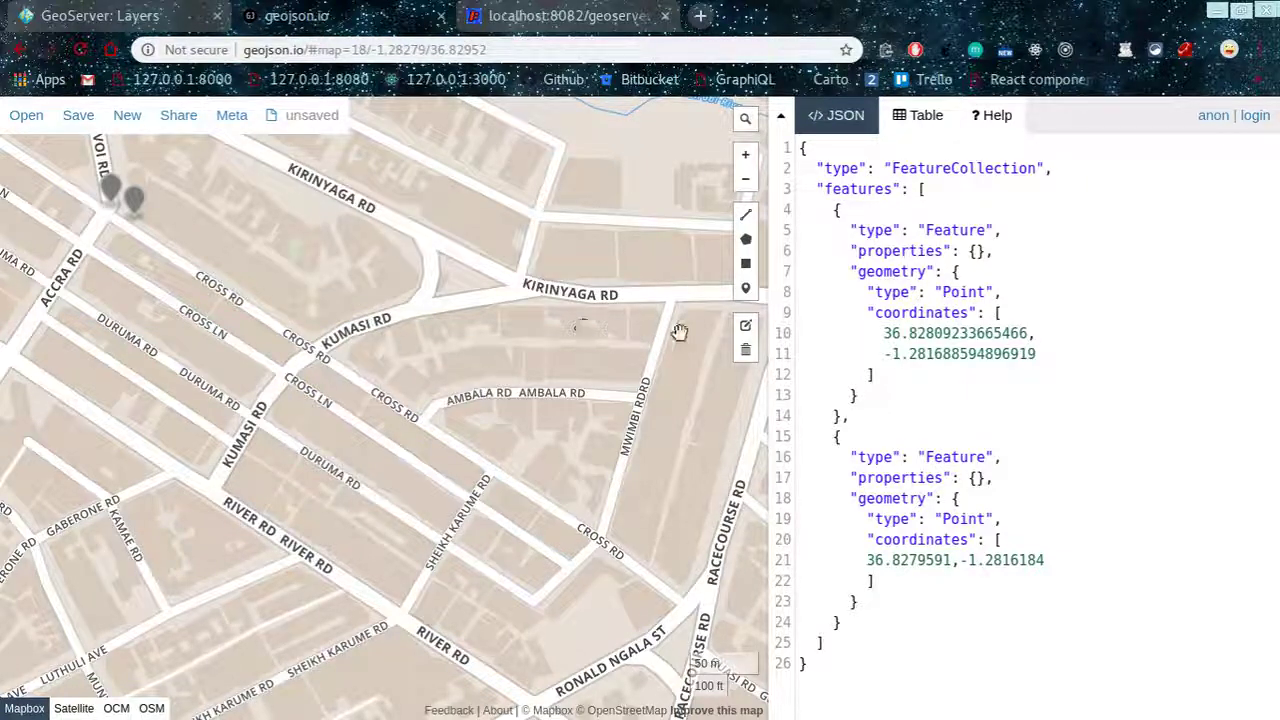
pyautogui.click(745, 288)
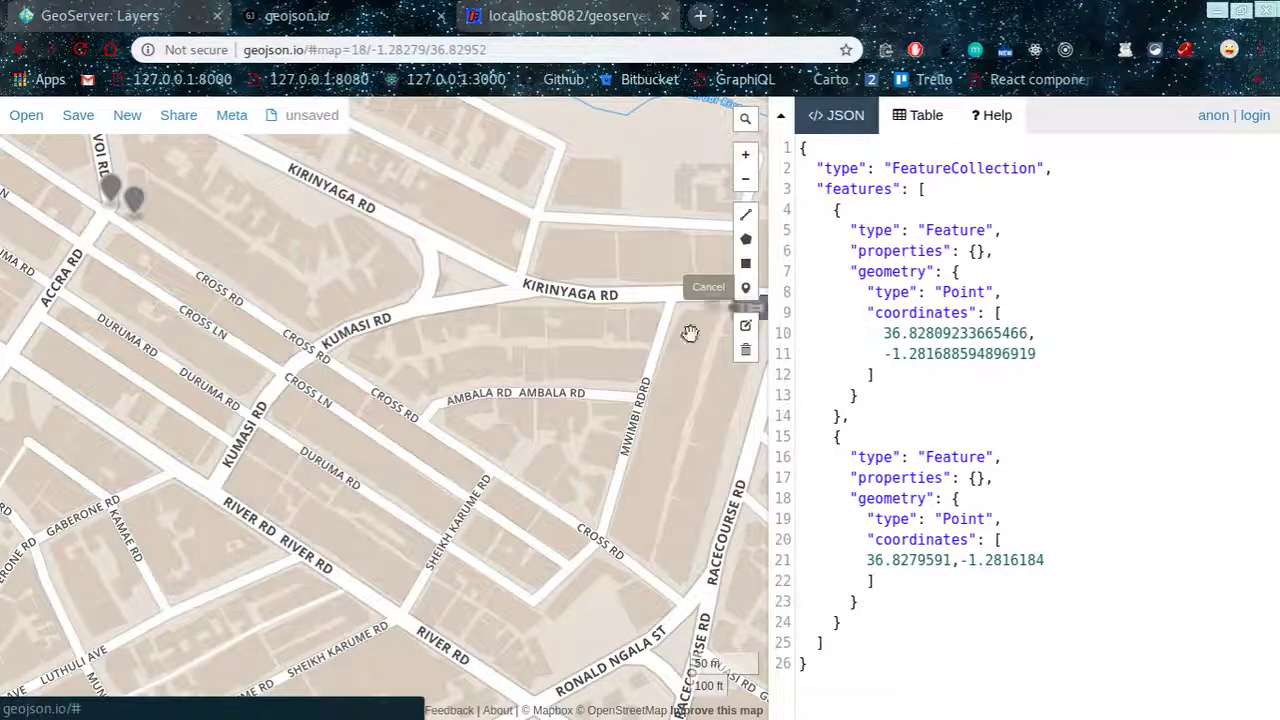
pyautogui.click(596, 551)
pyautogui.scroll(-2, 927, 628)
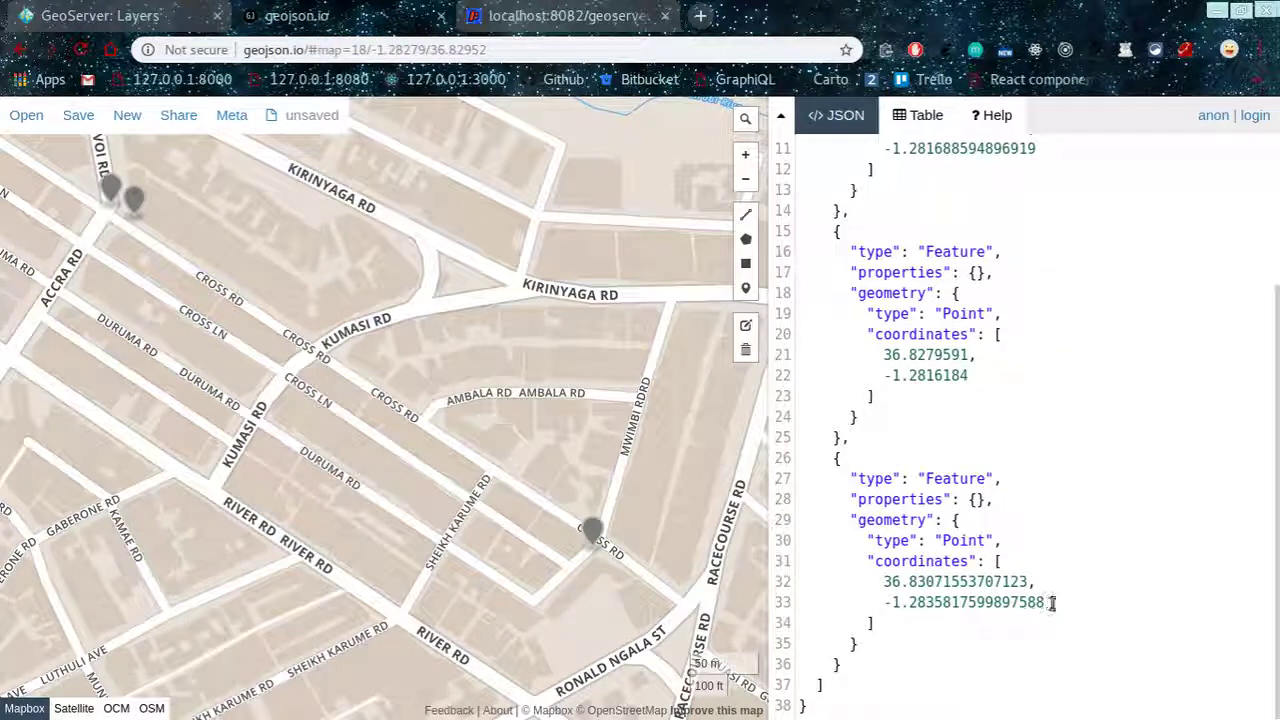
# Copy the new marker's longitude and replace the x value in the nearest_vertex WFS request with 36.83071553707123
pyautogui.moveTo(1027, 581); pyautogui.dragTo(882, 581)
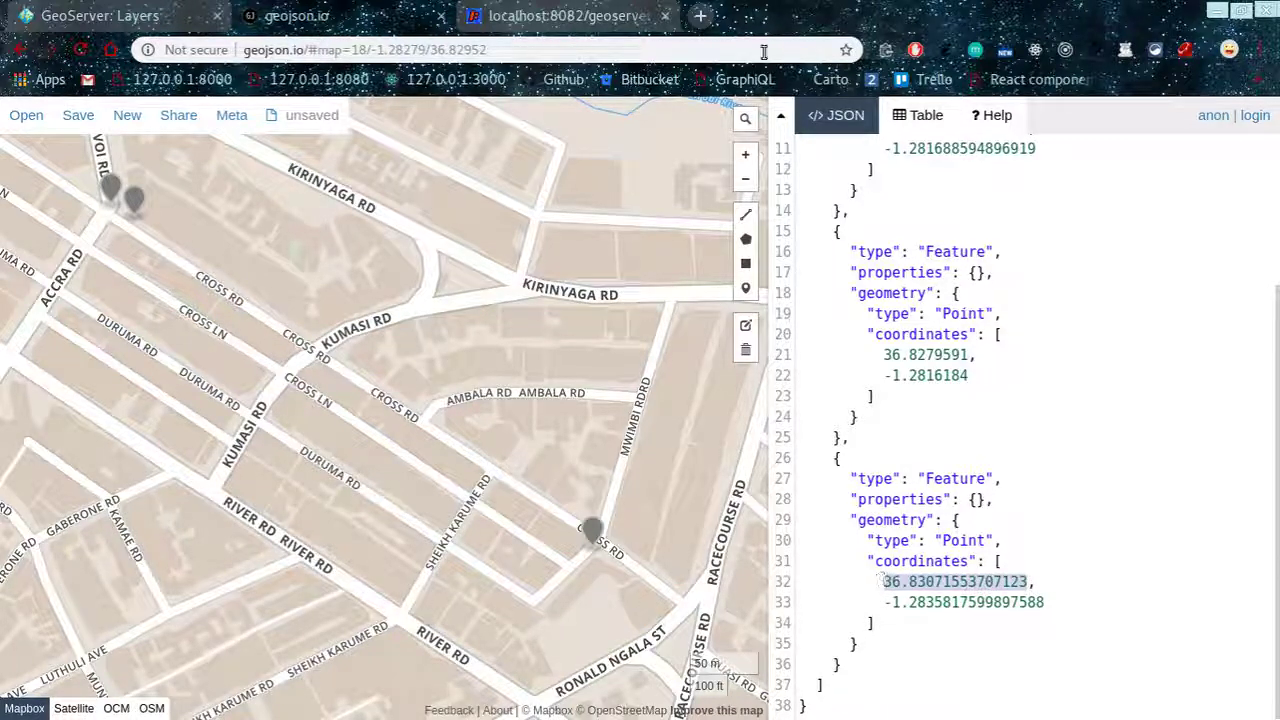
pyautogui.click(600, 15)
pyautogui.click(676, 50)
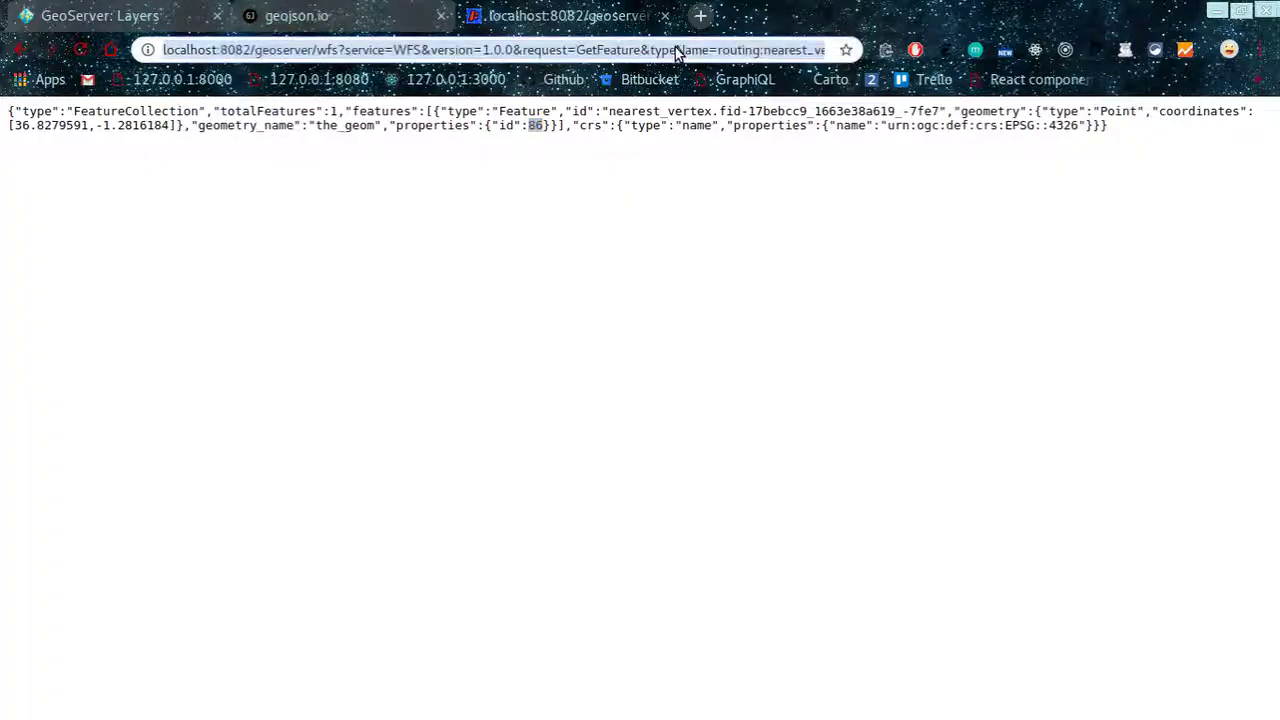
pyautogui.click(815, 50)
pyautogui.press('Right')
pyautogui.press('Right')
pyautogui.press('Right')
pyautogui.press('Right')
pyautogui.press('Right')
pyautogui.press('Right')
pyautogui.press('Right')
pyautogui.press('Right')
pyautogui.press('Right')
pyautogui.press('Right')
pyautogui.press('Right')
pyautogui.press('Right')
pyautogui.press('Right')
pyautogui.press('Right')
pyautogui.press('Right')
pyautogui.press('Right')
pyautogui.press('Right')
pyautogui.press('Right')
pyautogui.press('Right')
pyautogui.press('Right')
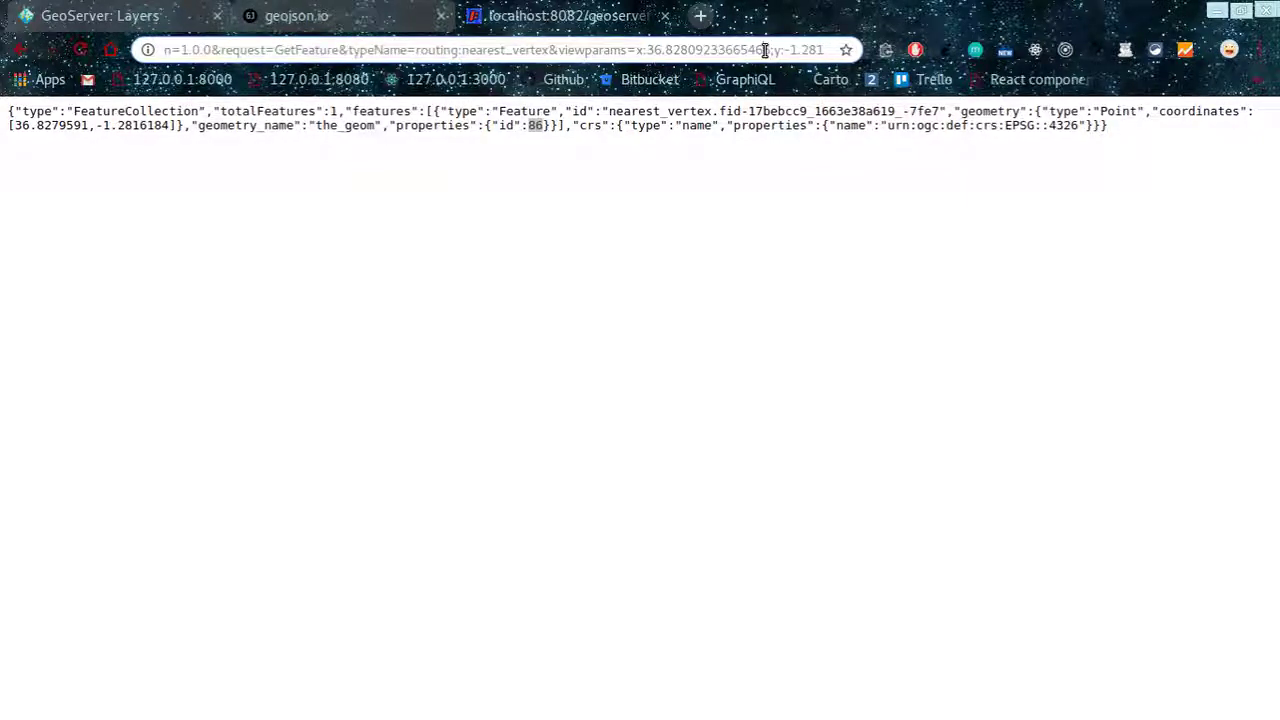
pyautogui.press('BackSpace')
pyautogui.press('BackSpace')
pyautogui.press('BackSpace')
pyautogui.press('BackSpace')
pyautogui.press('BackSpace')
pyautogui.press('BackSpace')
pyautogui.press('BackSpace')
pyautogui.press('BackSpace')
pyautogui.press('BackSpace')
pyautogui.press('BackSpace')
pyautogui.press('BackSpace')
pyautogui.press('BackSpace')
pyautogui.press('BackSpace')
pyautogui.press('BackSpace')
pyautogui.press('BackSpace')
pyautogui.press('BackSpace')
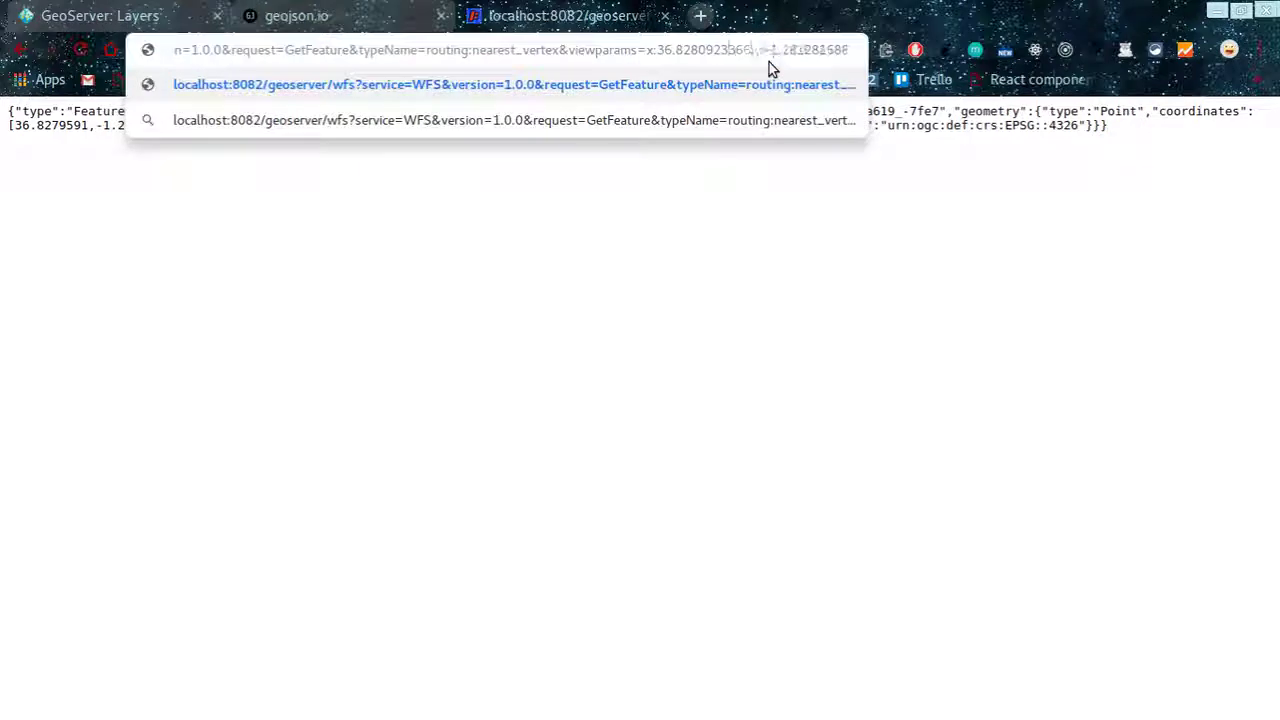
pyautogui.write('6.83071553707123')
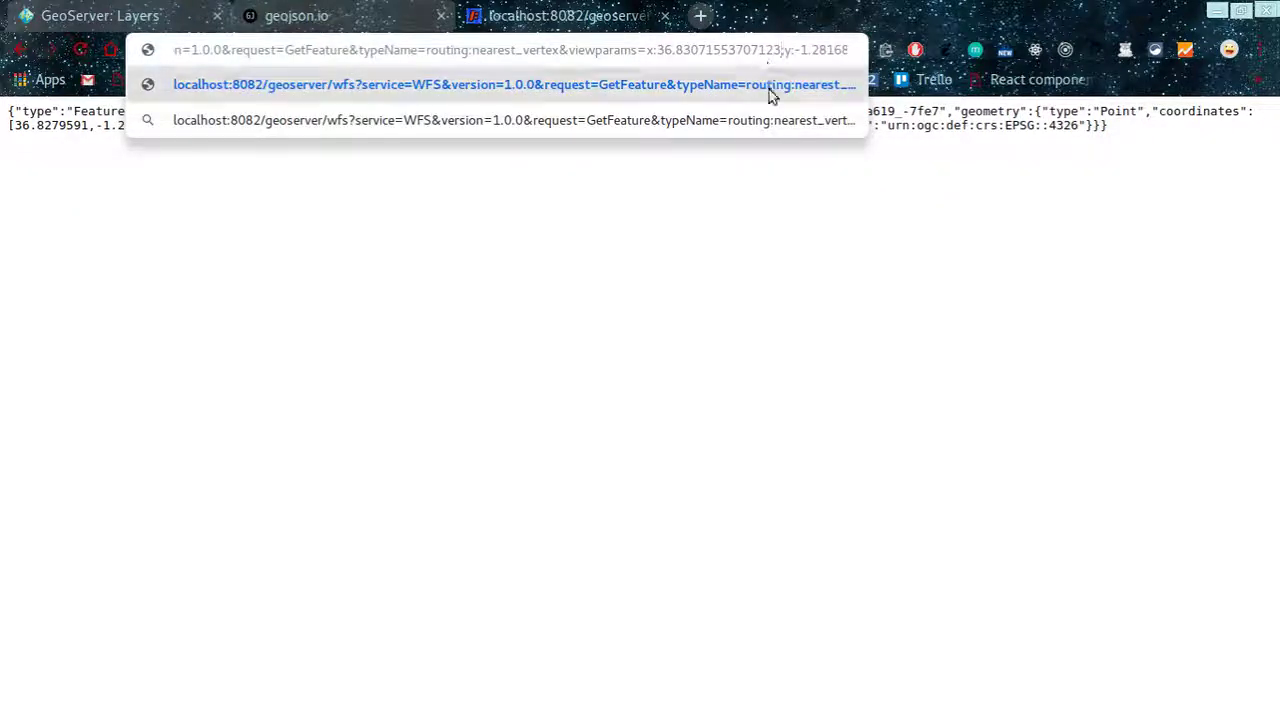
# Copy the new marker's latitude from geojson.io, set the request's y value to -1.2835817599897588 and run the request
pyautogui.click(289, 8)
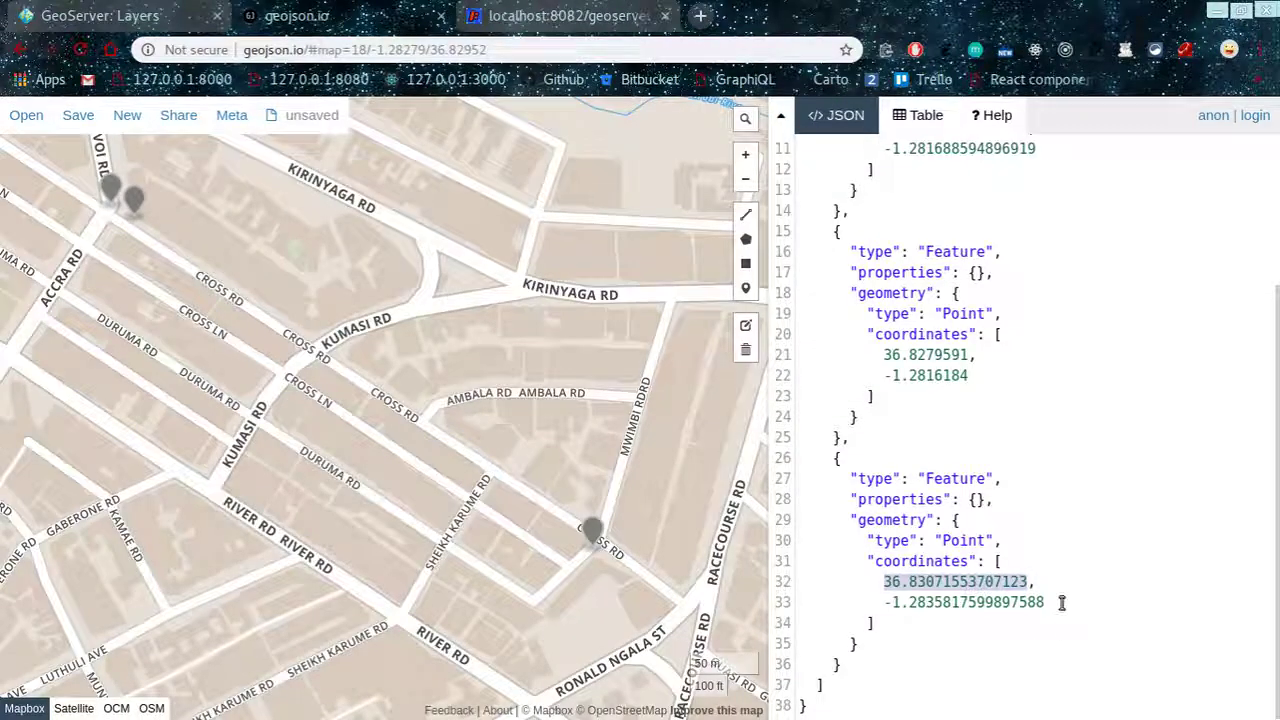
pyautogui.moveTo(1062, 602); pyautogui.dragTo(882, 608)
pyautogui.hotkey('ctrl', 'c')
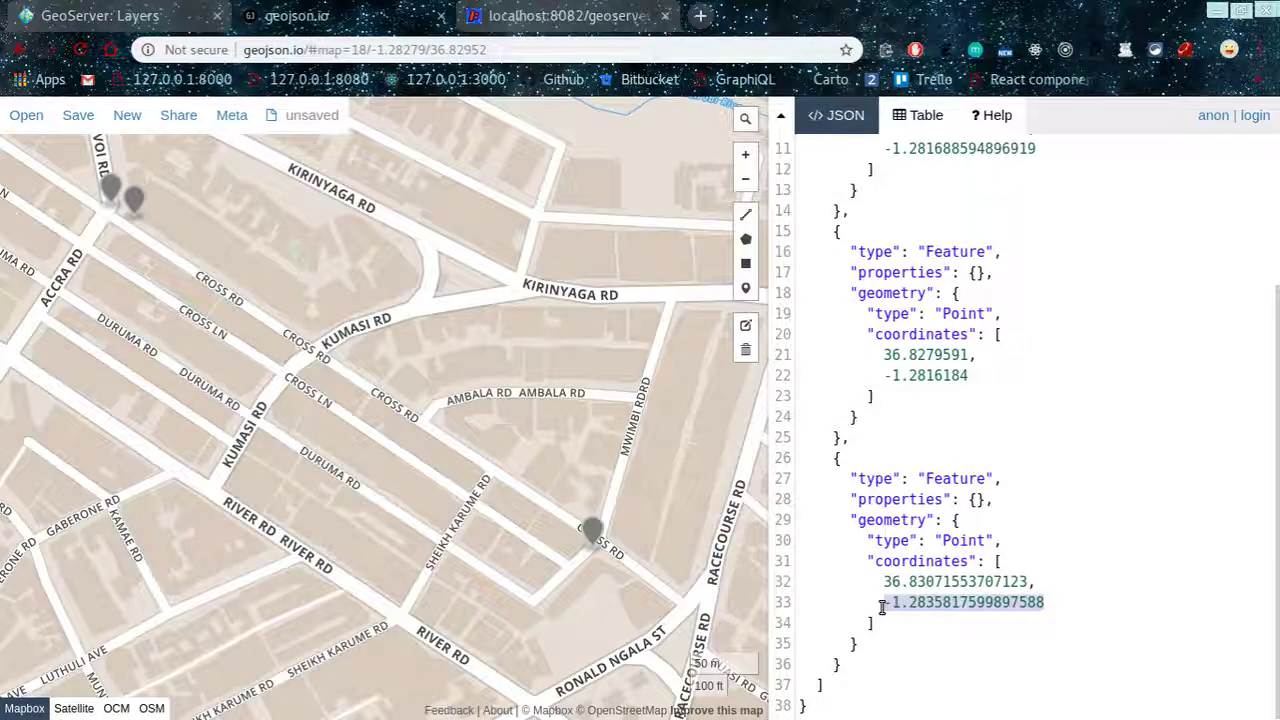
pyautogui.click(600, 16)
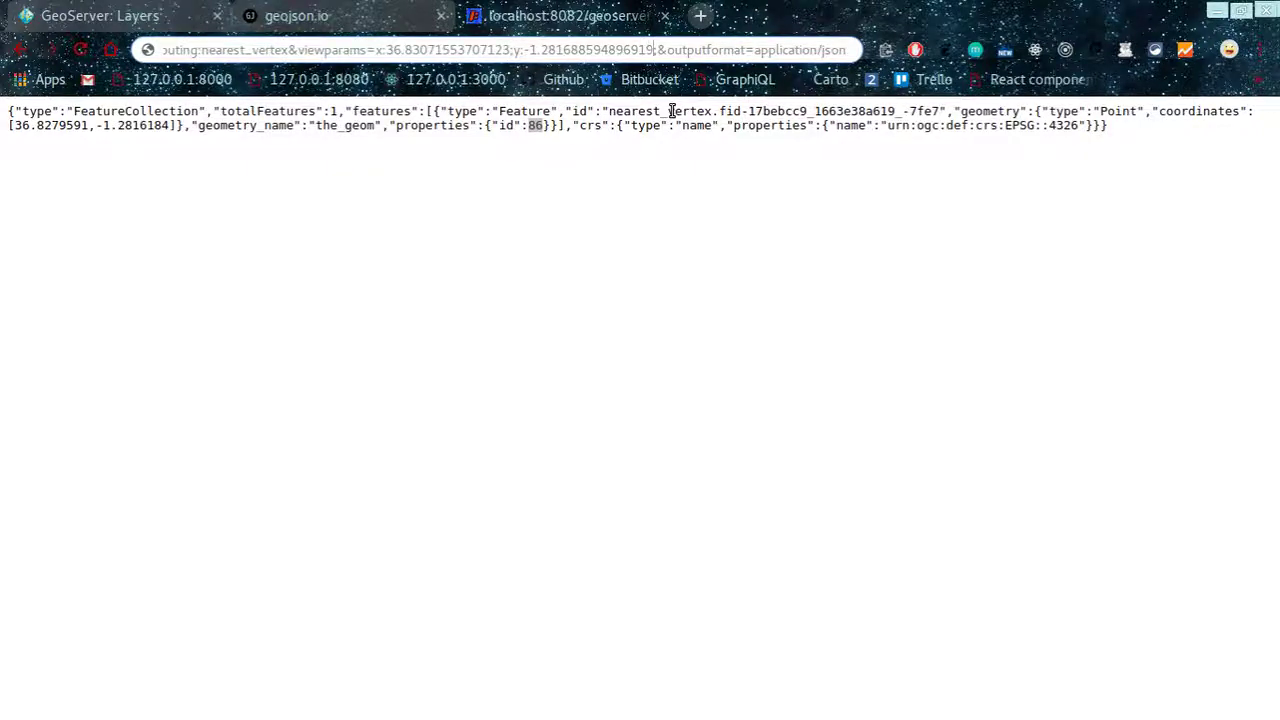
pyautogui.press('BackSpace')
pyautogui.press('BackSpace')
pyautogui.press('BackSpace')
pyautogui.press('BackSpace')
pyautogui.press('BackSpace')
pyautogui.press('BackSpace')
pyautogui.press('BackSpace')
pyautogui.press('BackSpace')
pyautogui.press('BackSpace')
pyautogui.press('BackSpace')
pyautogui.press('BackSpace')
pyautogui.press('BackSpace')
pyautogui.press('BackSpace')
pyautogui.press('BackSpace')
pyautogui.press('BackSpace')
pyautogui.press('BackSpace')
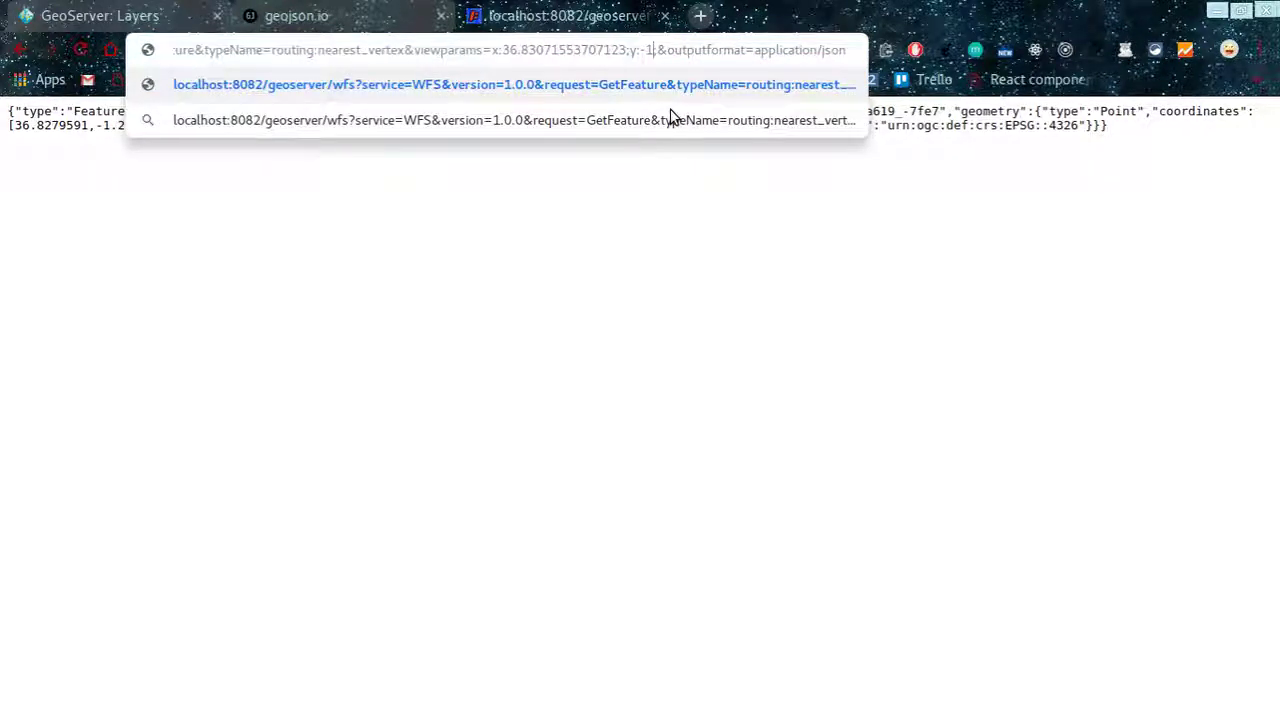
pyautogui.press('BackSpace')
pyautogui.press('BackSpace')
pyautogui.hotkey('ctrl', 'v')
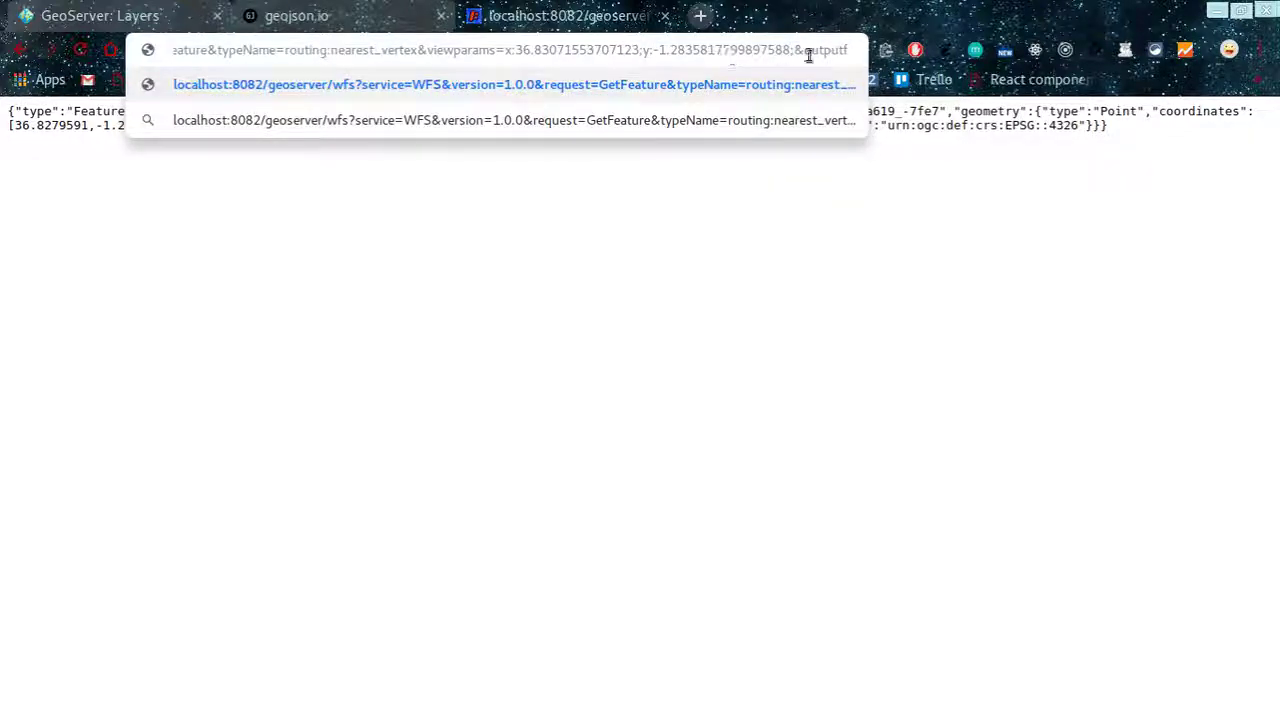
pyautogui.press('Return')
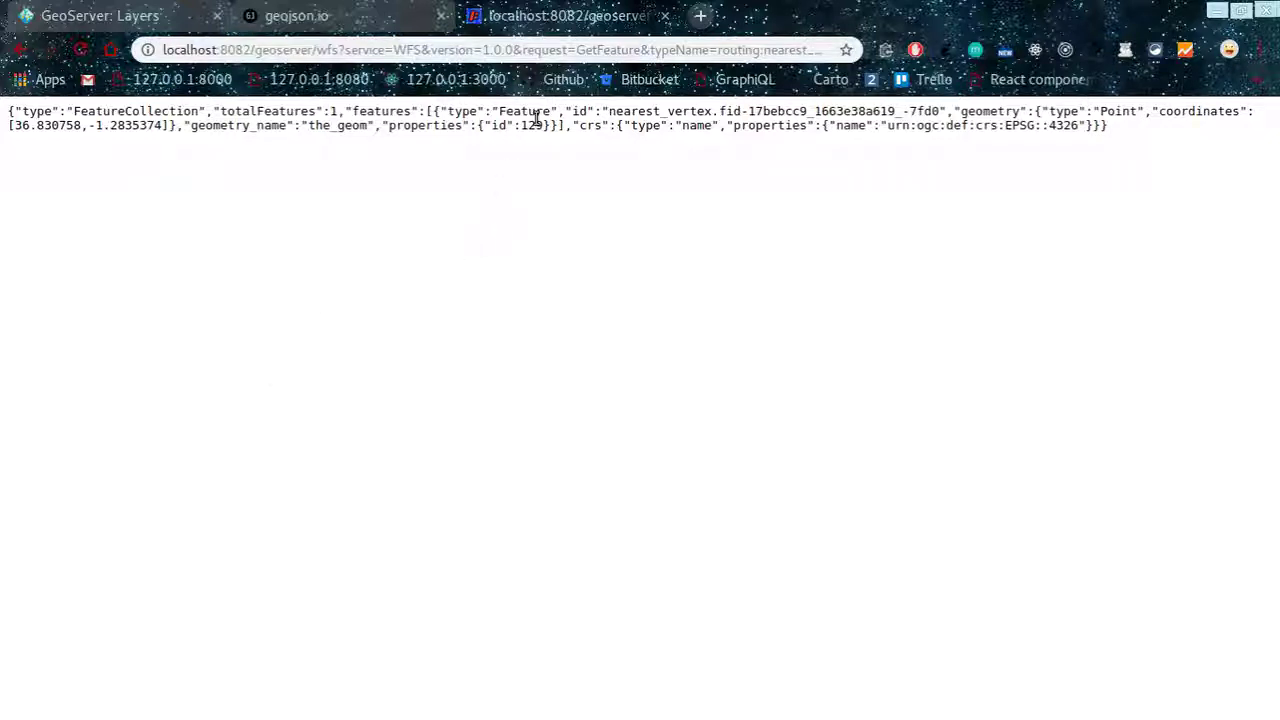
# Check the nearest_vertex response's id and coordinates, and duplicate the last point feature in geojson.io's JSON as an additional feature
pyautogui.doubleClick(524, 111)
pyautogui.doubleClick(532, 125)
pyautogui.moveTo(164, 125); pyautogui.dragTo(10, 128)
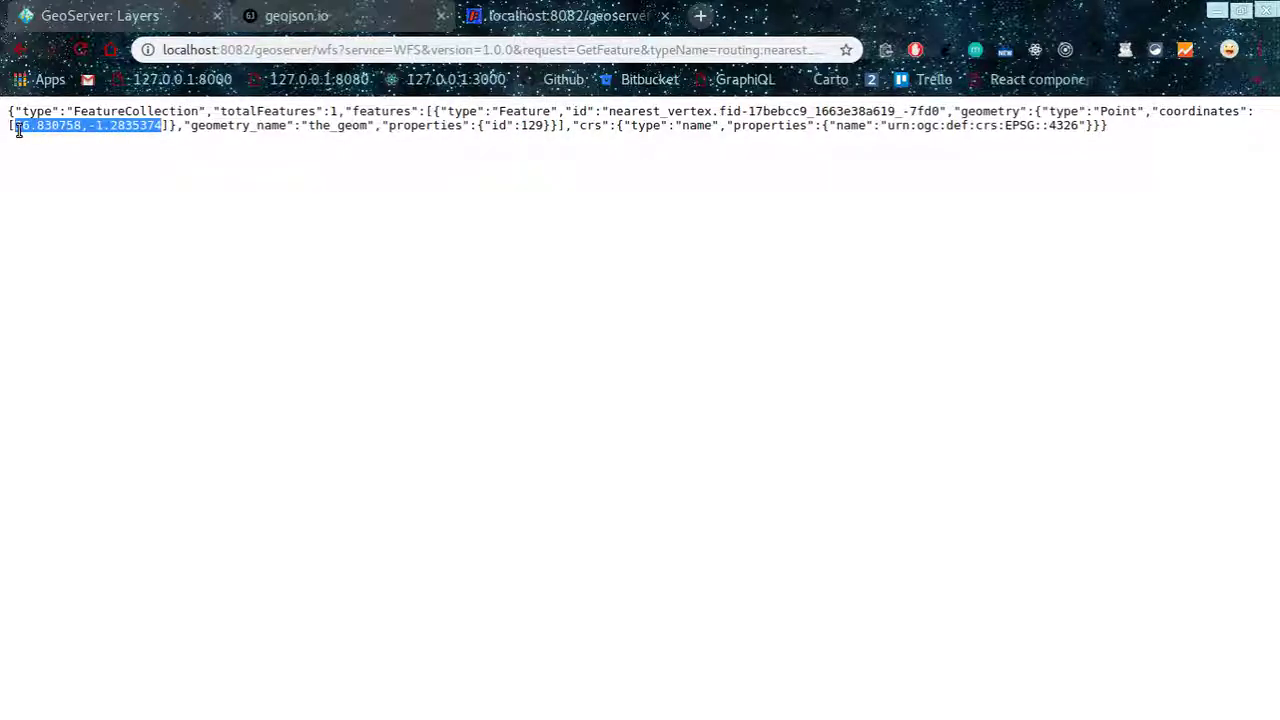
pyautogui.click(296, 15)
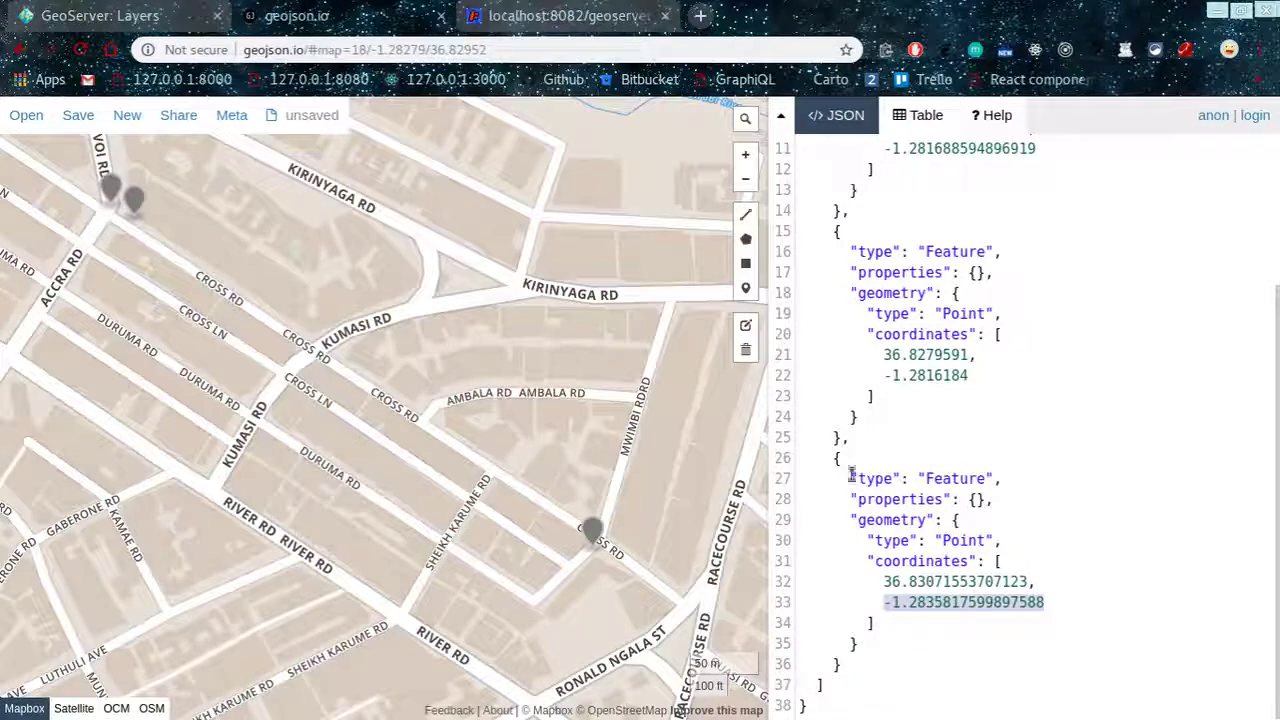
pyautogui.moveTo(843, 665); pyautogui.dragTo(818, 461)
pyautogui.hotkey('ctrl', 'c')
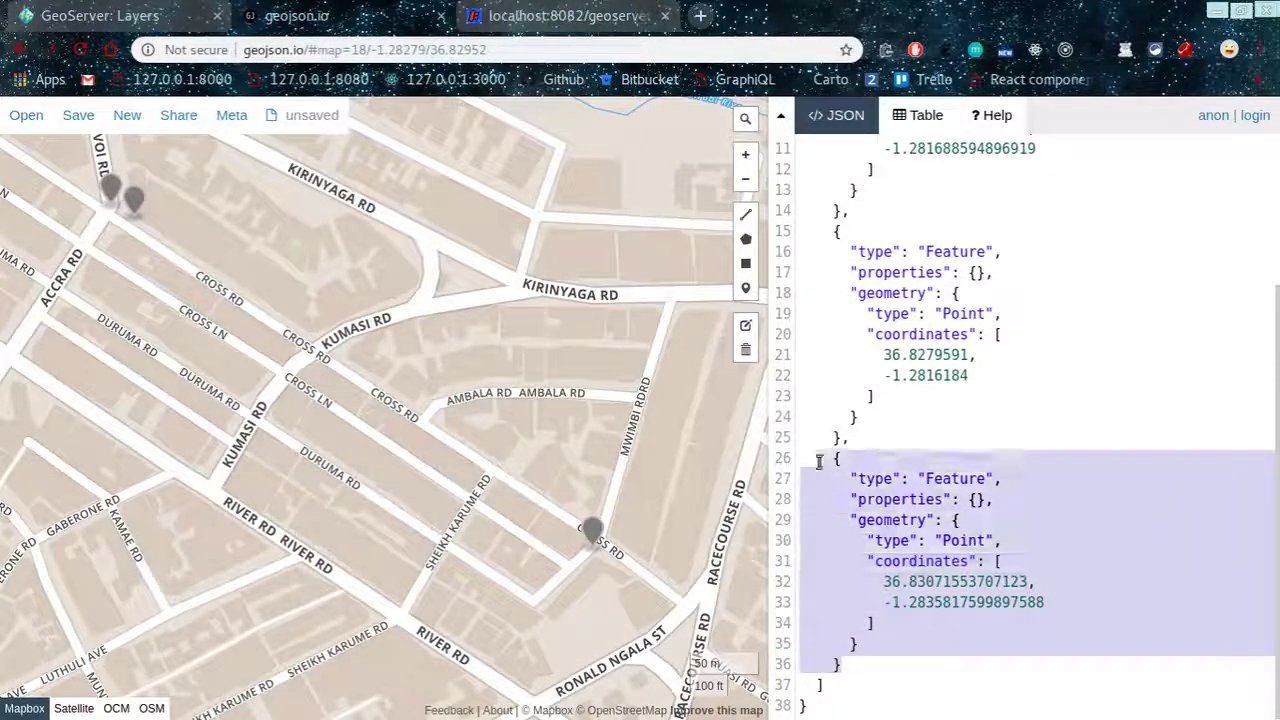
pyautogui.click(883, 673)
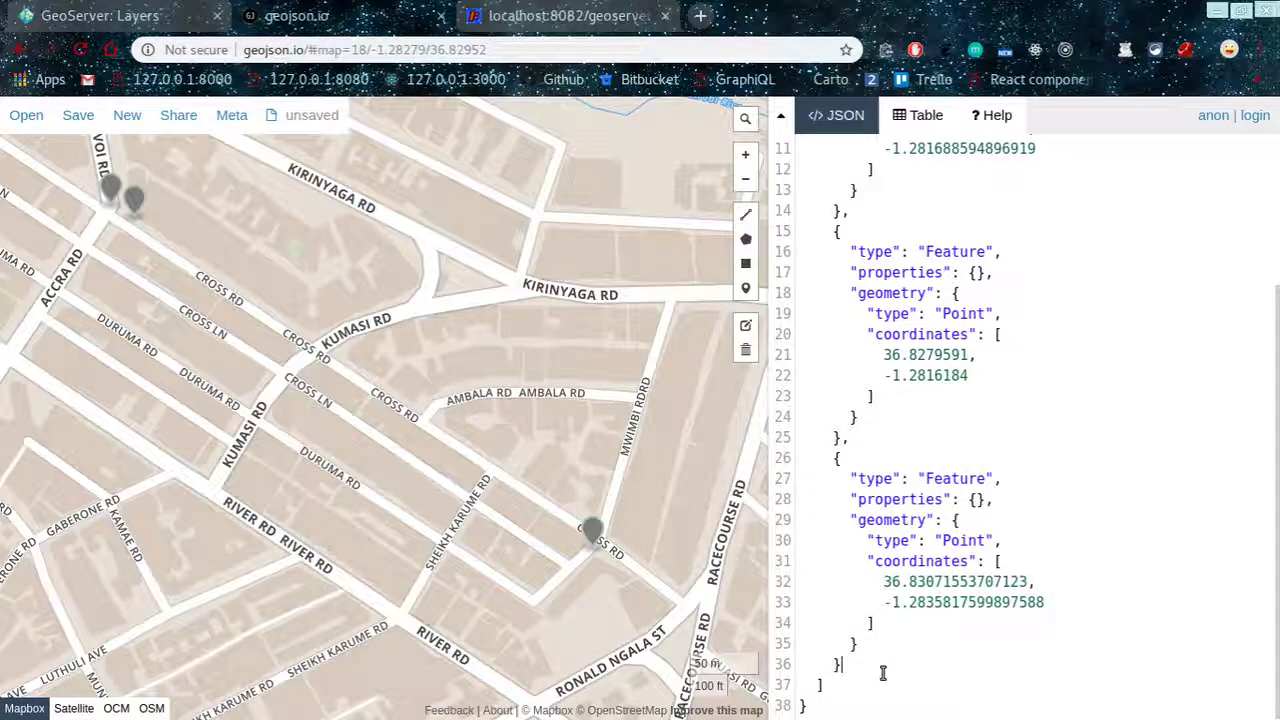
pyautogui.write(',')
pyautogui.press('Return')
pyautogui.hotkey('ctrl', 'v')
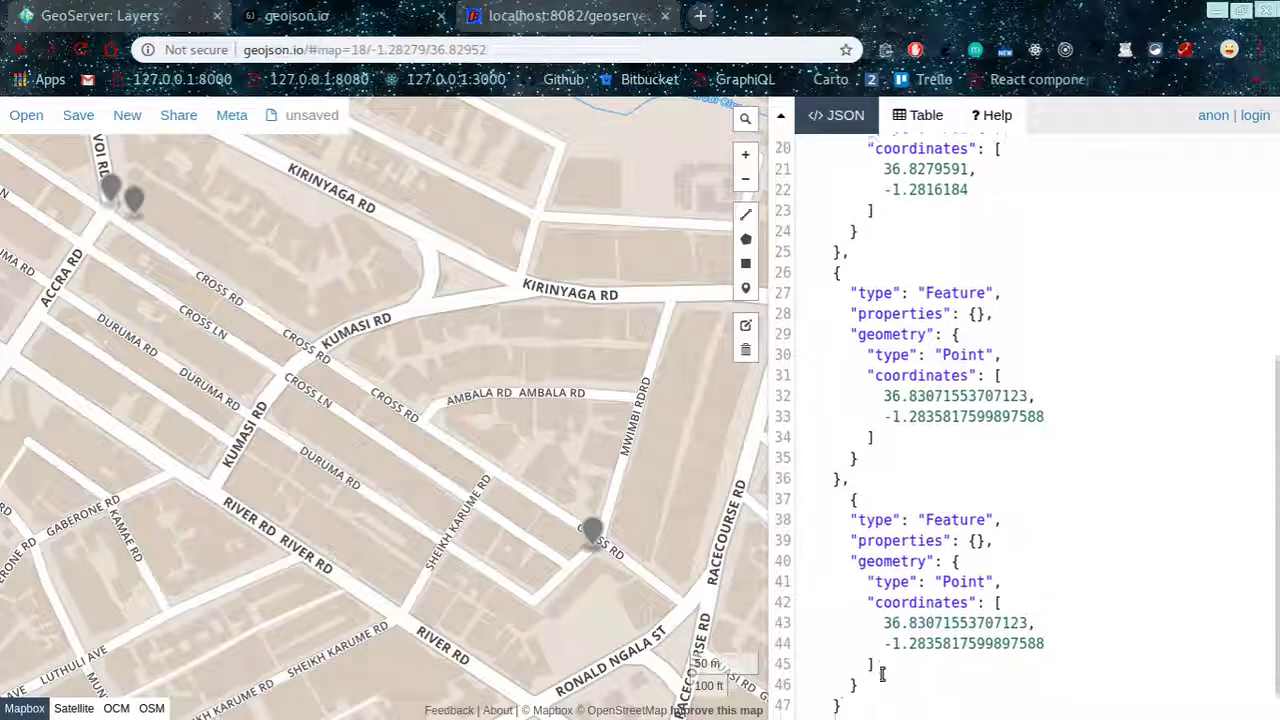
# Copy the coordinates 36.830758,-1.2835374 from the nearest_vertex response and replace the duplicated feature's coordinates in geojson.io with them
pyautogui.click(525, 16)
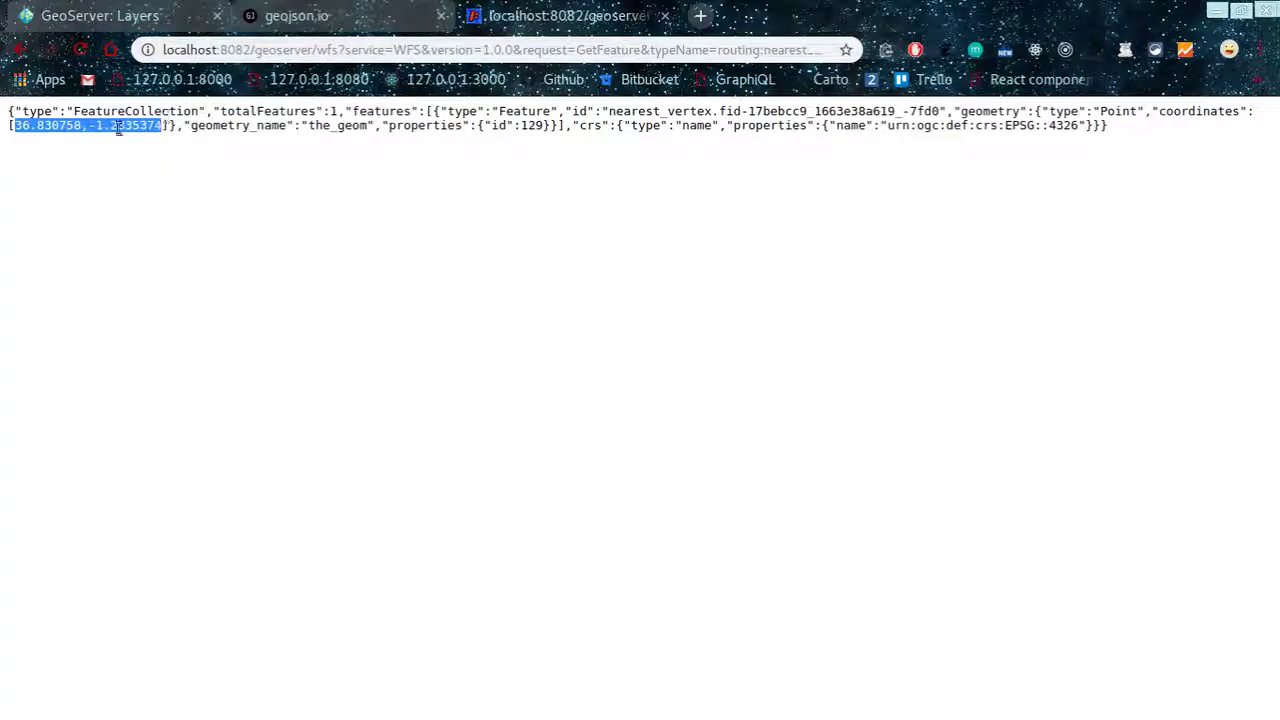
pyautogui.rightClick(118, 128)
pyautogui.click(154, 138)
pyautogui.click(280, 15)
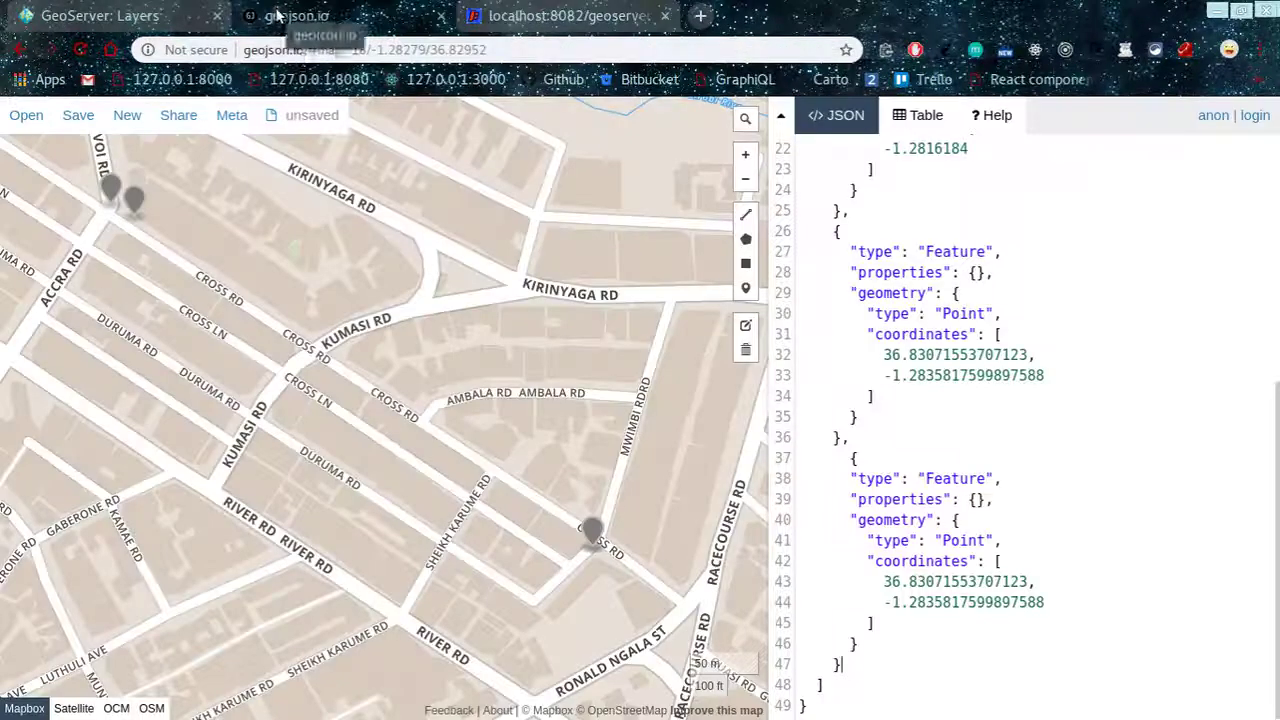
pyautogui.moveTo(884, 578); pyautogui.dragTo(1063, 608)
pyautogui.write('36.830758,-1.2835374')
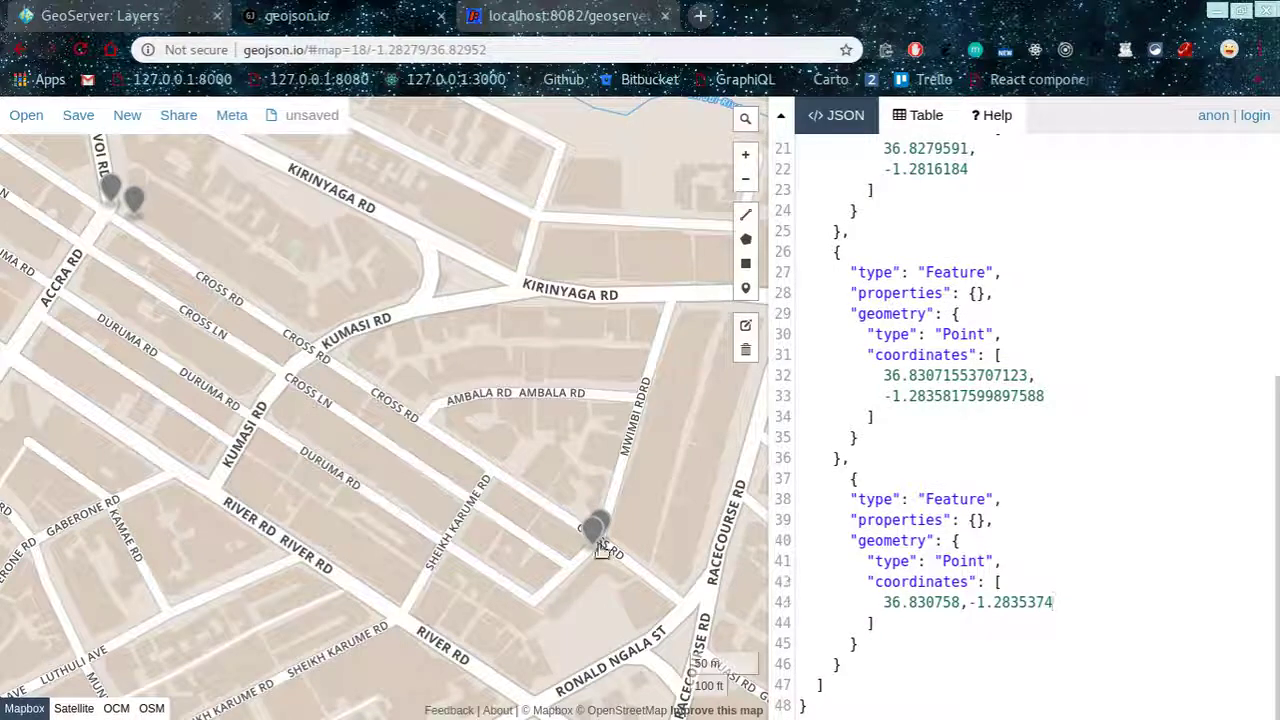
# Compare the marker pairs on the map and delete the marker at the Accra Rd and Voi Rd junction (36.8279591, -1.2816184)
pyautogui.scroll(1, 597, 553)
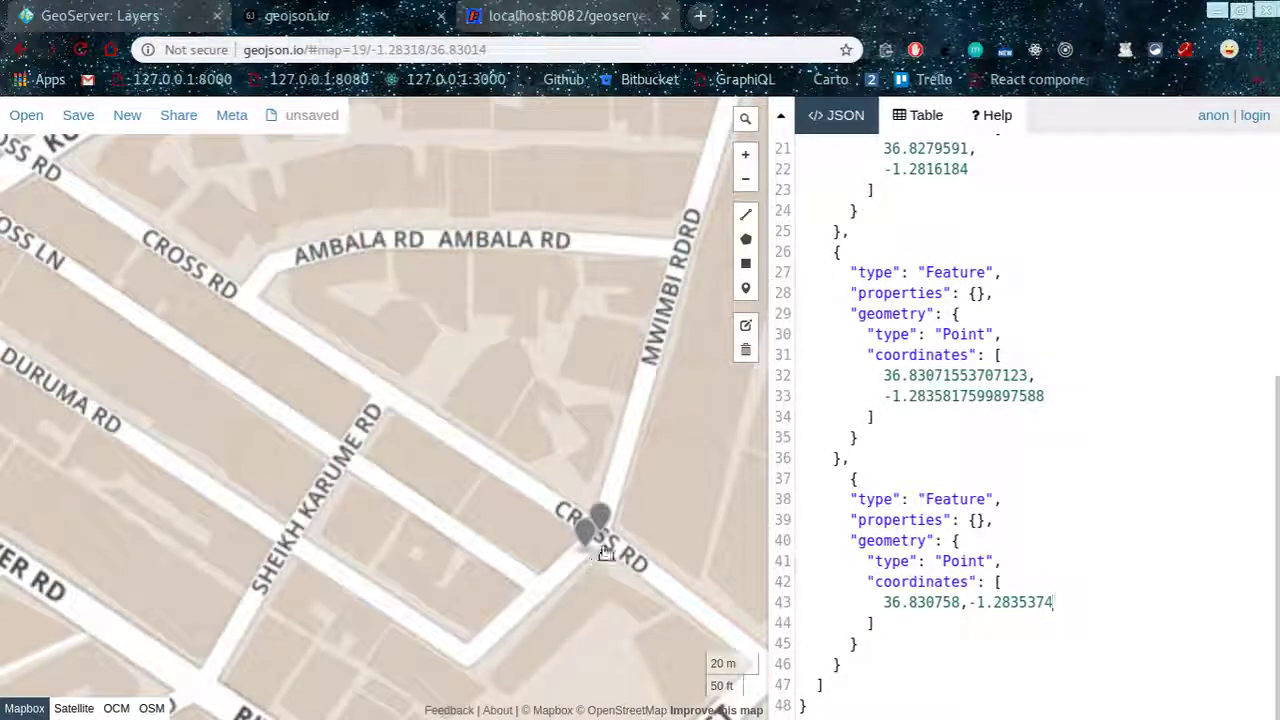
pyautogui.scroll(-1, 363, 416)
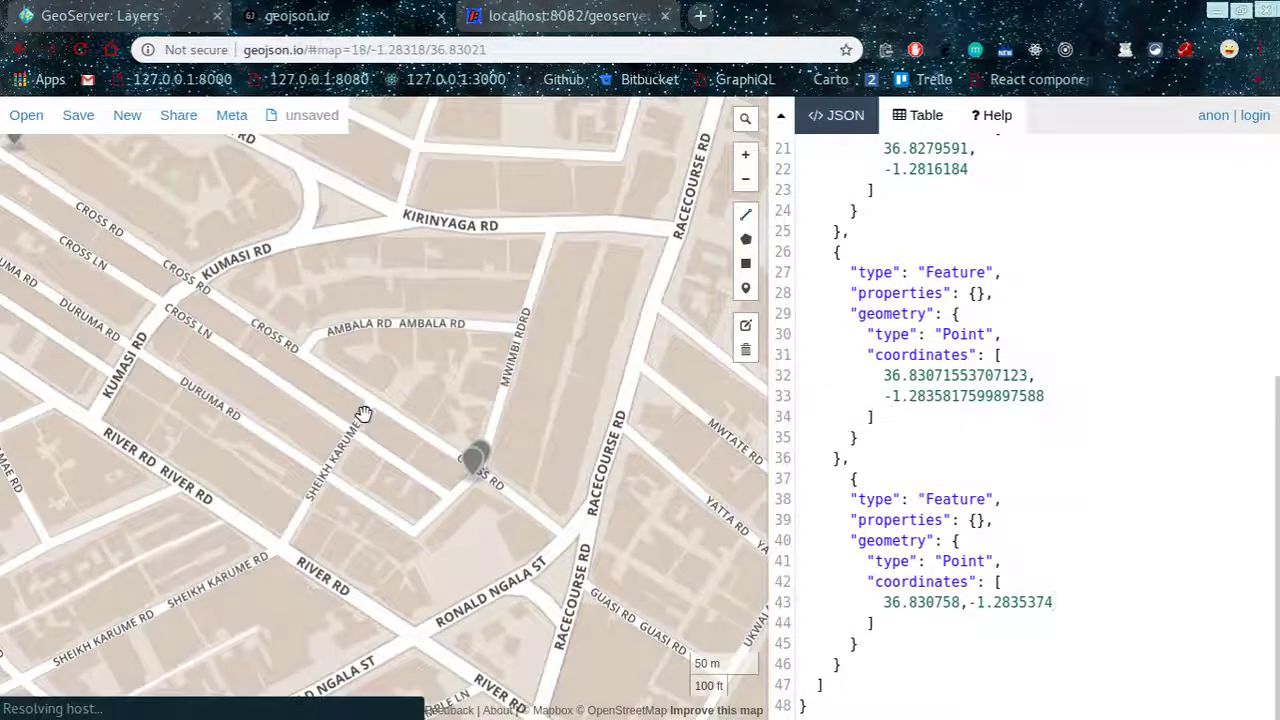
pyautogui.moveTo(363, 414); pyautogui.dragTo(521, 559)
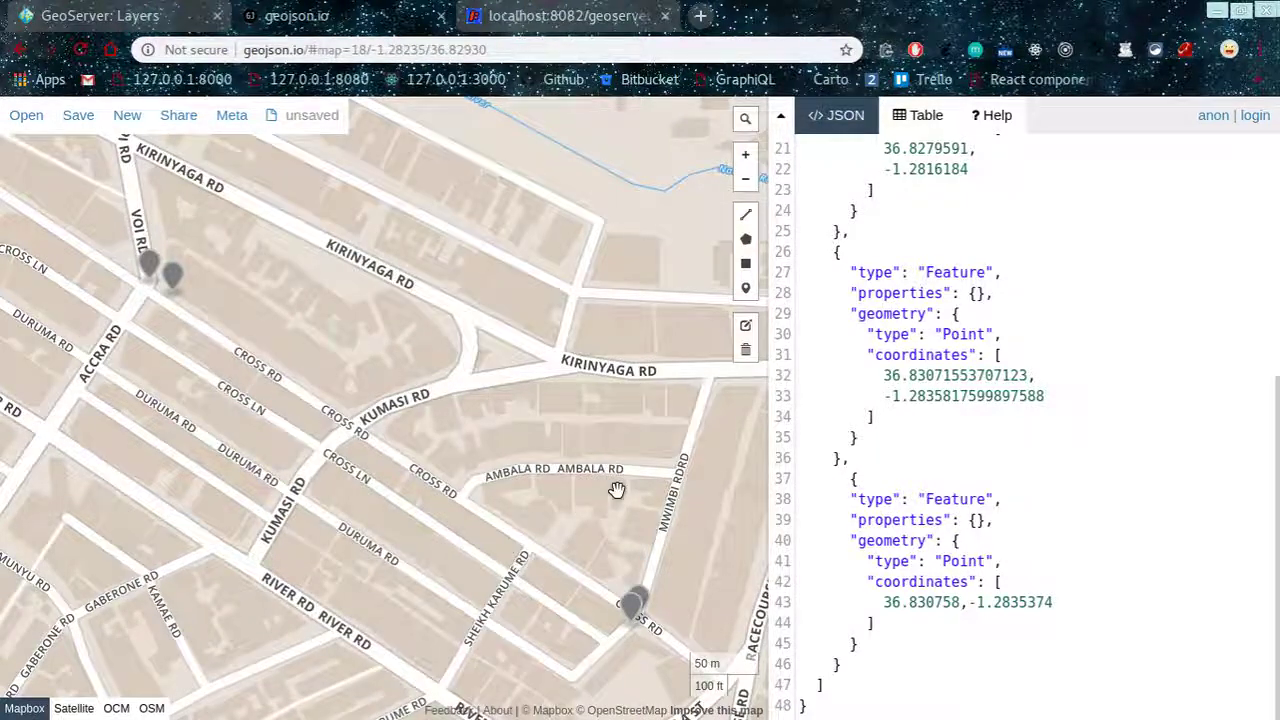
pyautogui.click(148, 264)
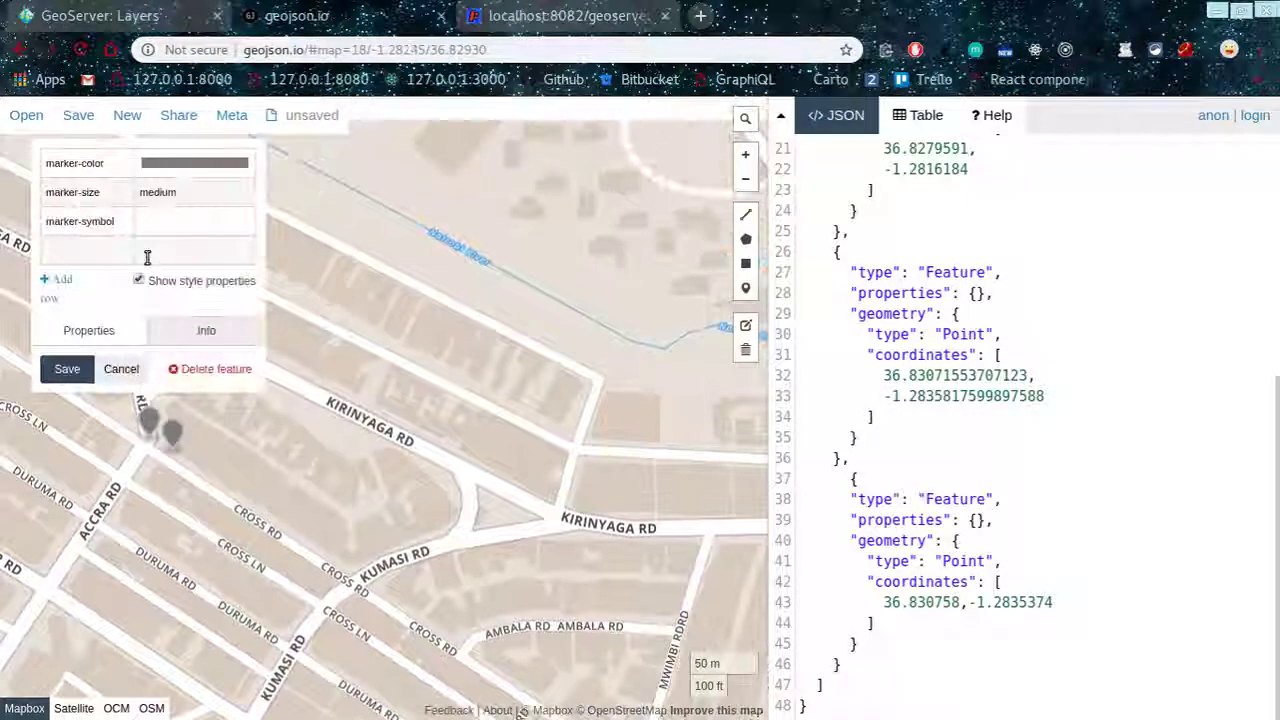
pyautogui.click(312, 490)
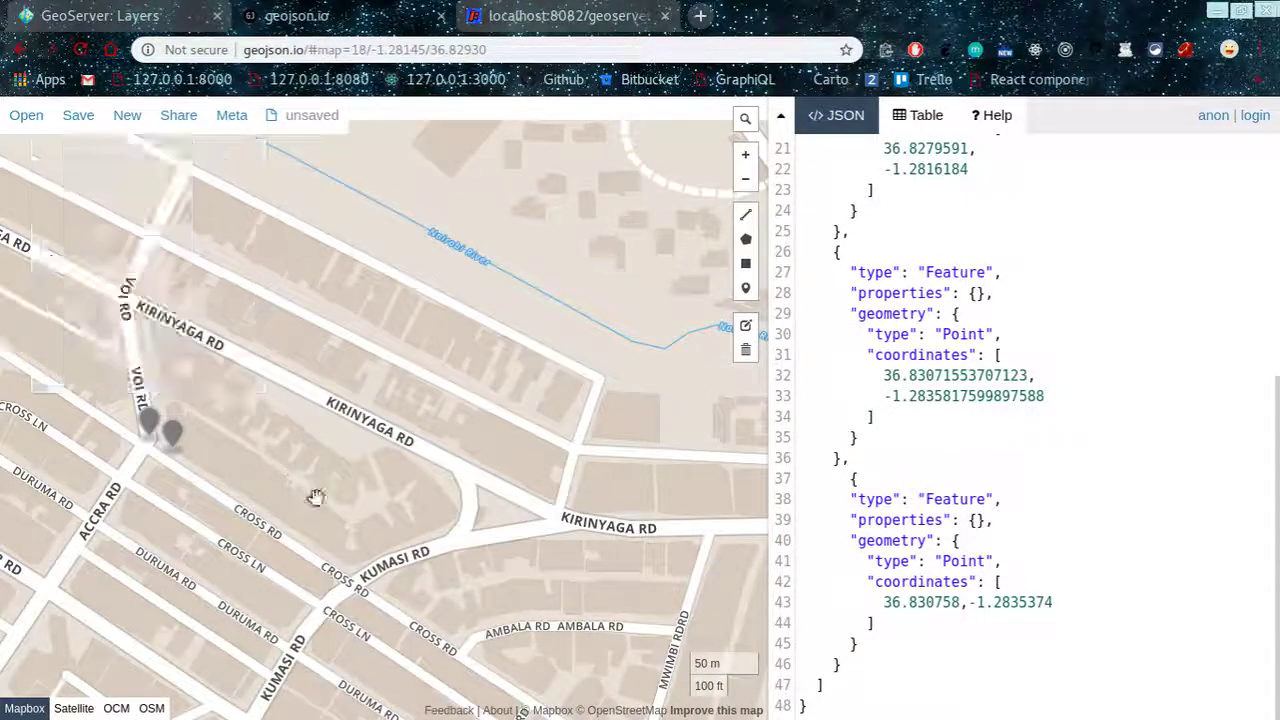
pyautogui.click(155, 420)
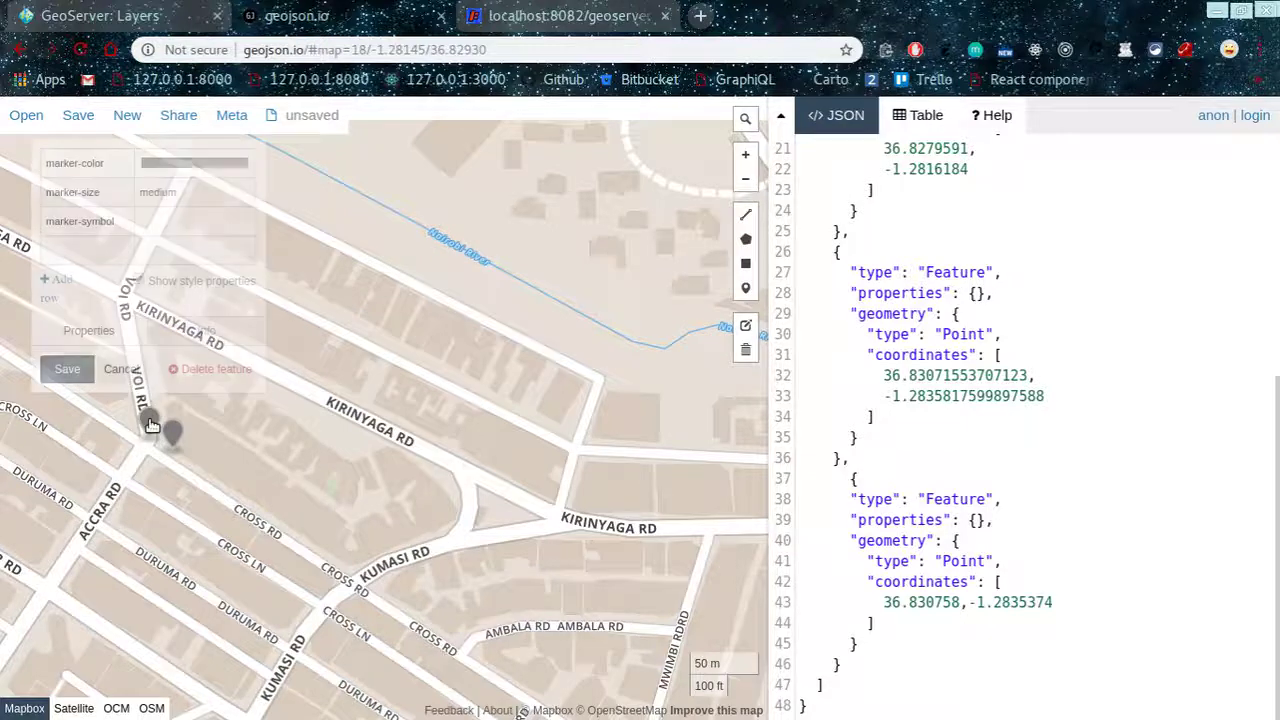
pyautogui.click(213, 370)
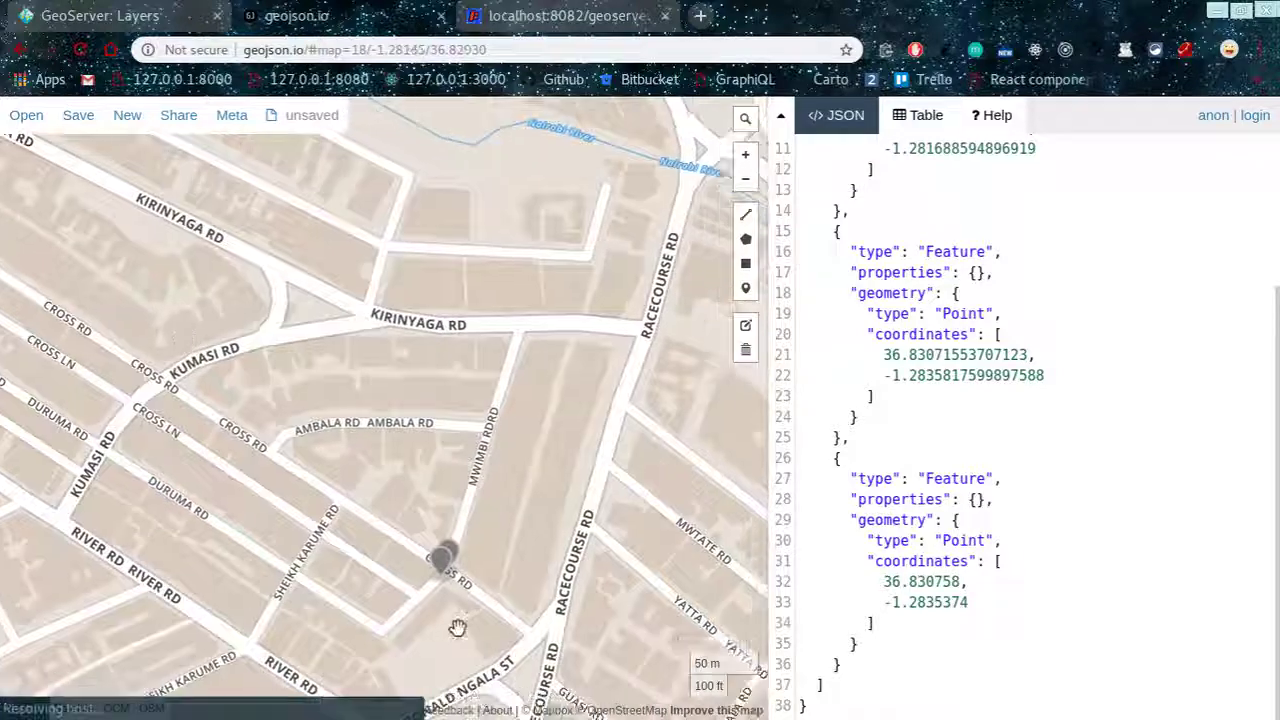
# Delete the hand-placed marker near Cross Rd and Mwimbi Rd (36.83071553707123, -1.2835817599897588), keeping the nearest-vertex marker
pyautogui.scroll(1, 449, 567)
pyautogui.scroll(-1, 445, 560)
pyautogui.click(445, 558)
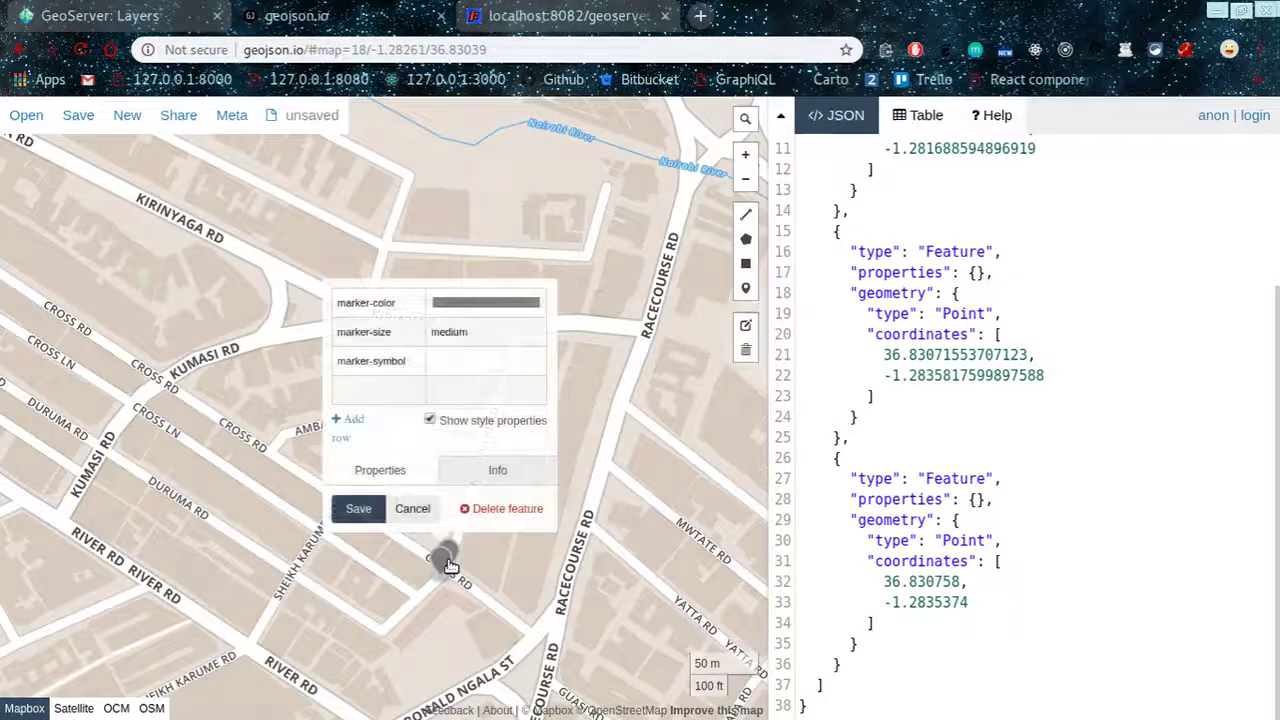
pyautogui.click(500, 509)
pyautogui.scroll(-2, 423, 514)
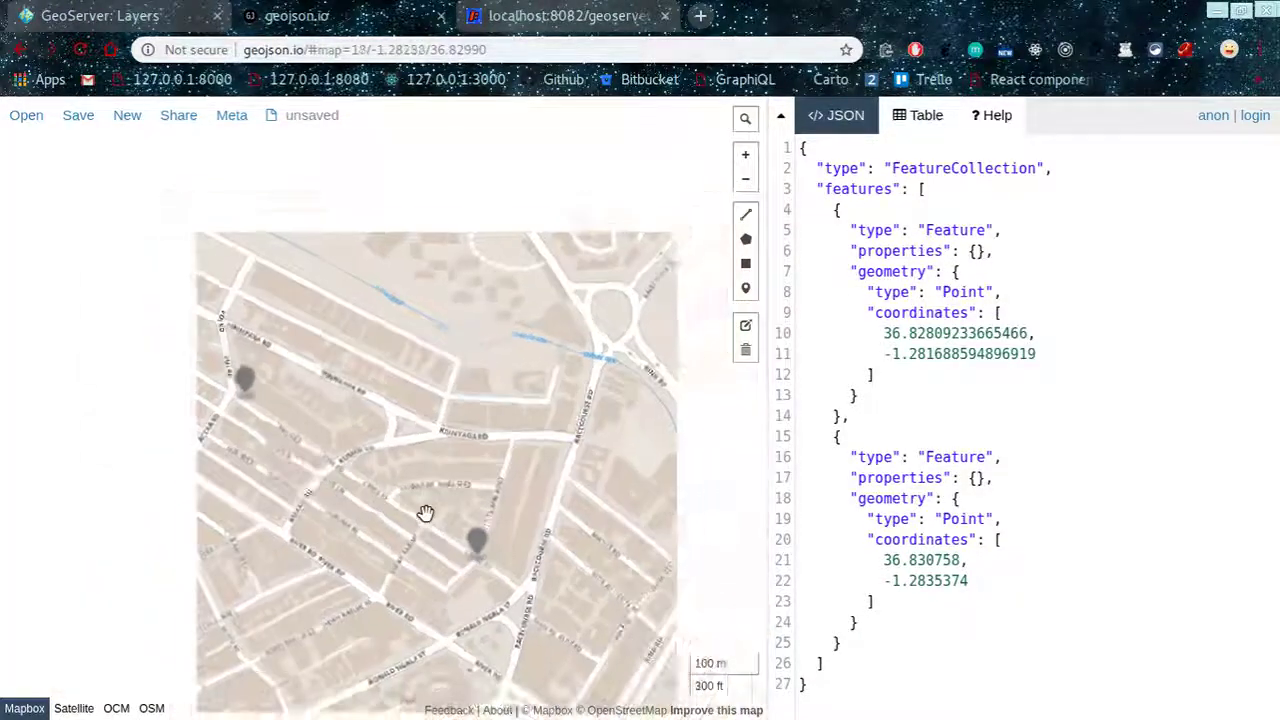
pyautogui.scroll(1, 423, 514)
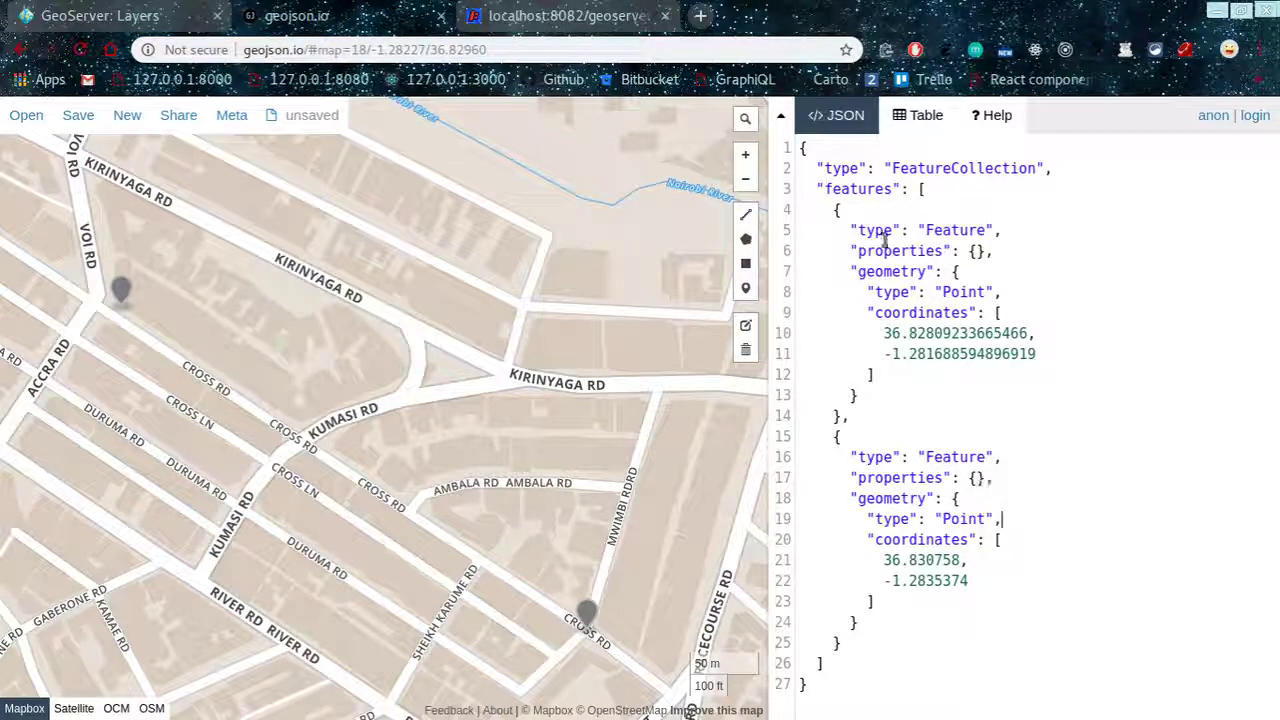
# Recheck the vertex id in the nearest_vertex response and examine the base URL, WFS and typeName parts described in shortest_path.txt
pyautogui.click(553, 12)
pyautogui.click(503, 118)
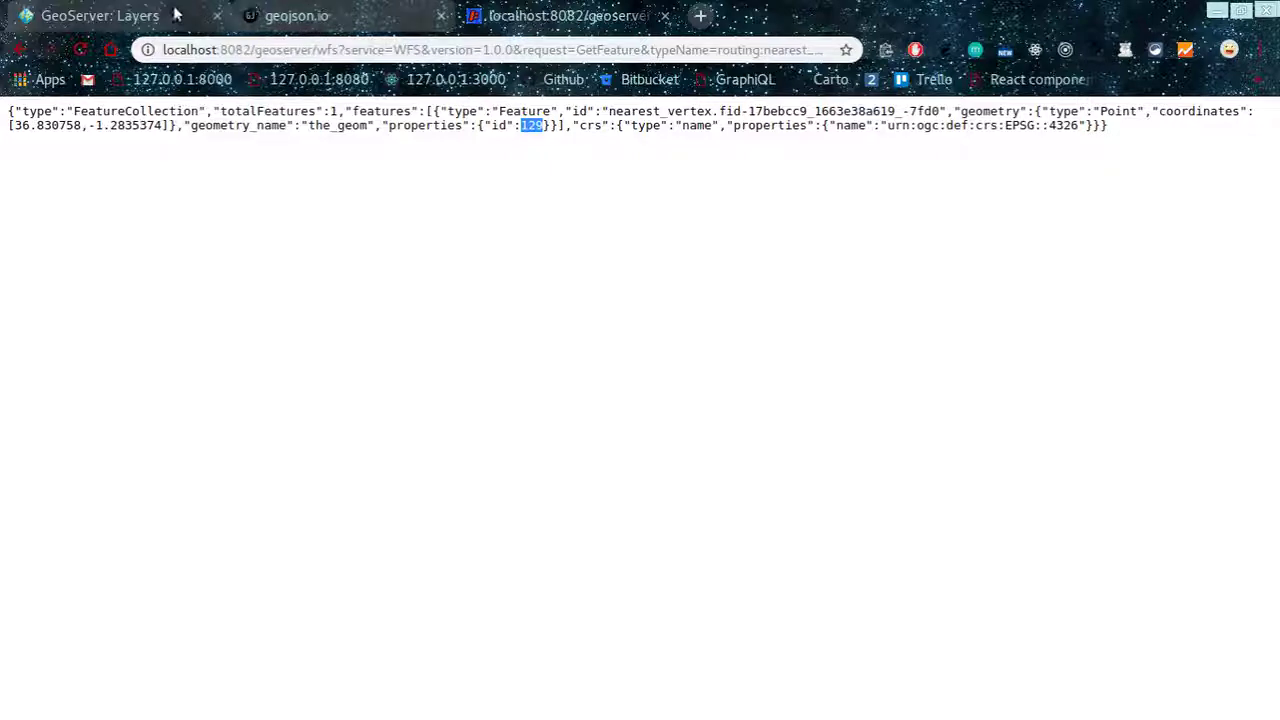
pyautogui.click(340, 16)
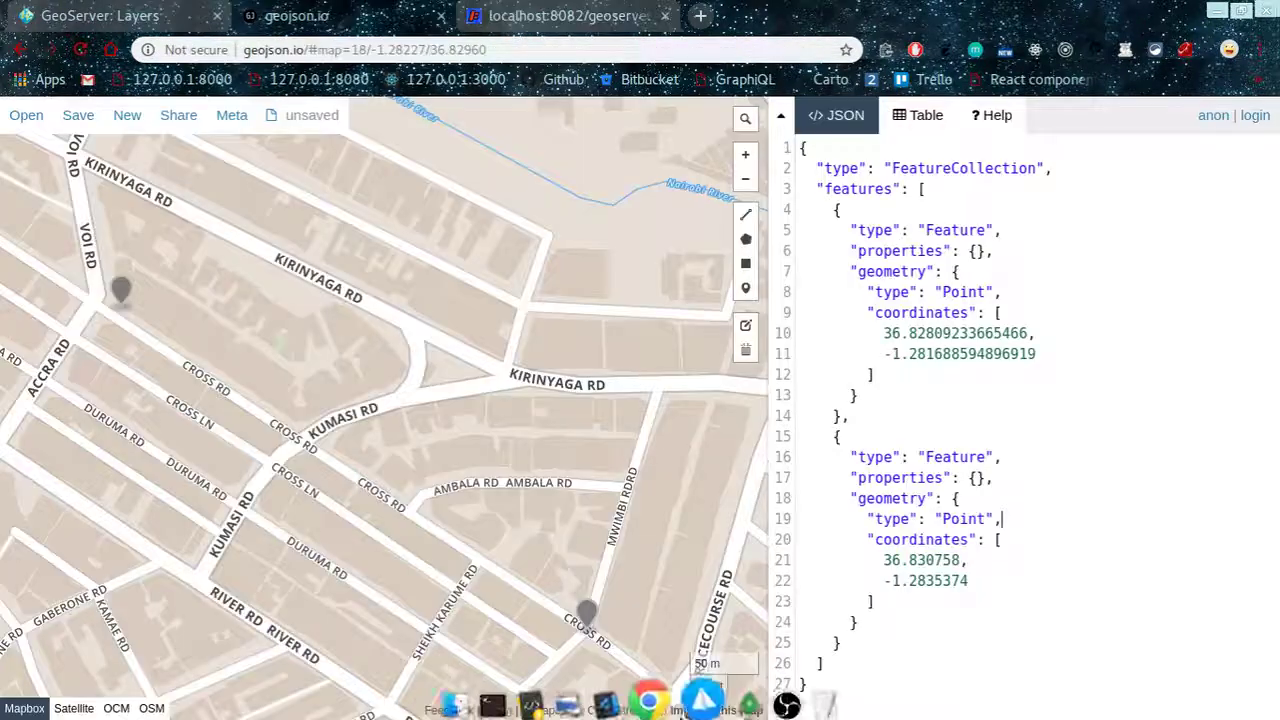
pyautogui.click(806, 694)
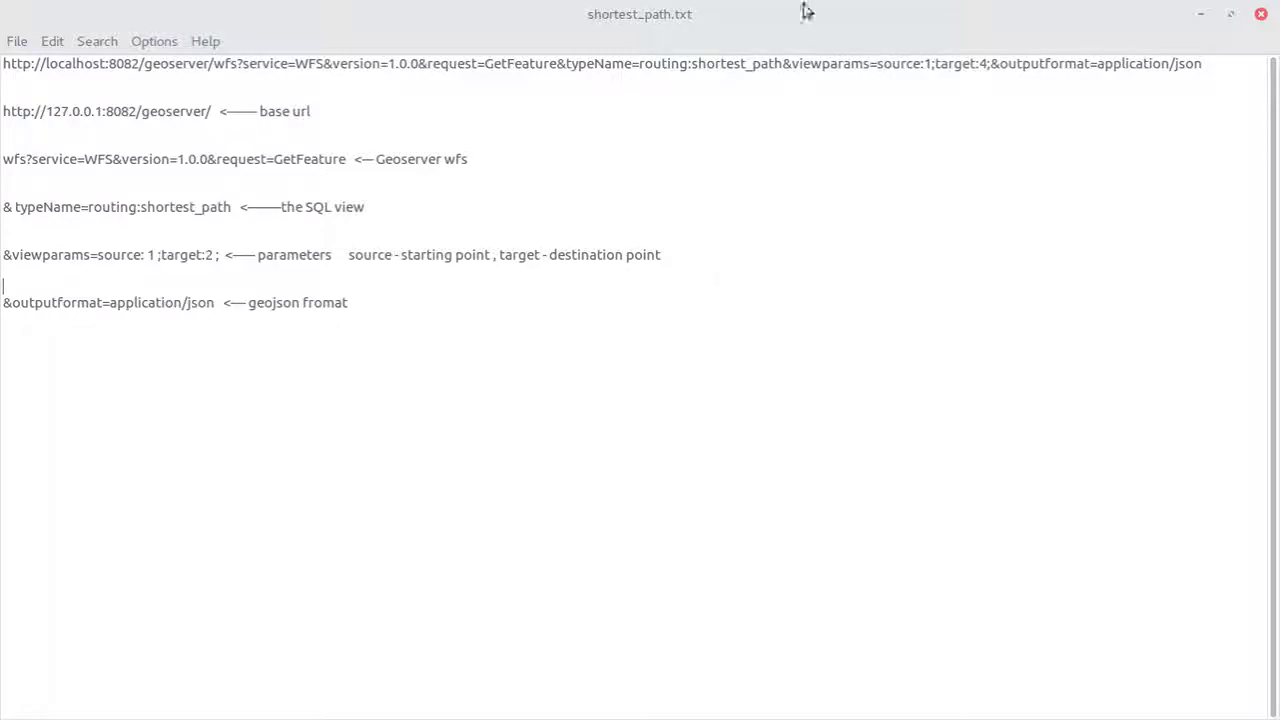
pyautogui.moveTo(328, 115); pyautogui.dragTo(3, 126)
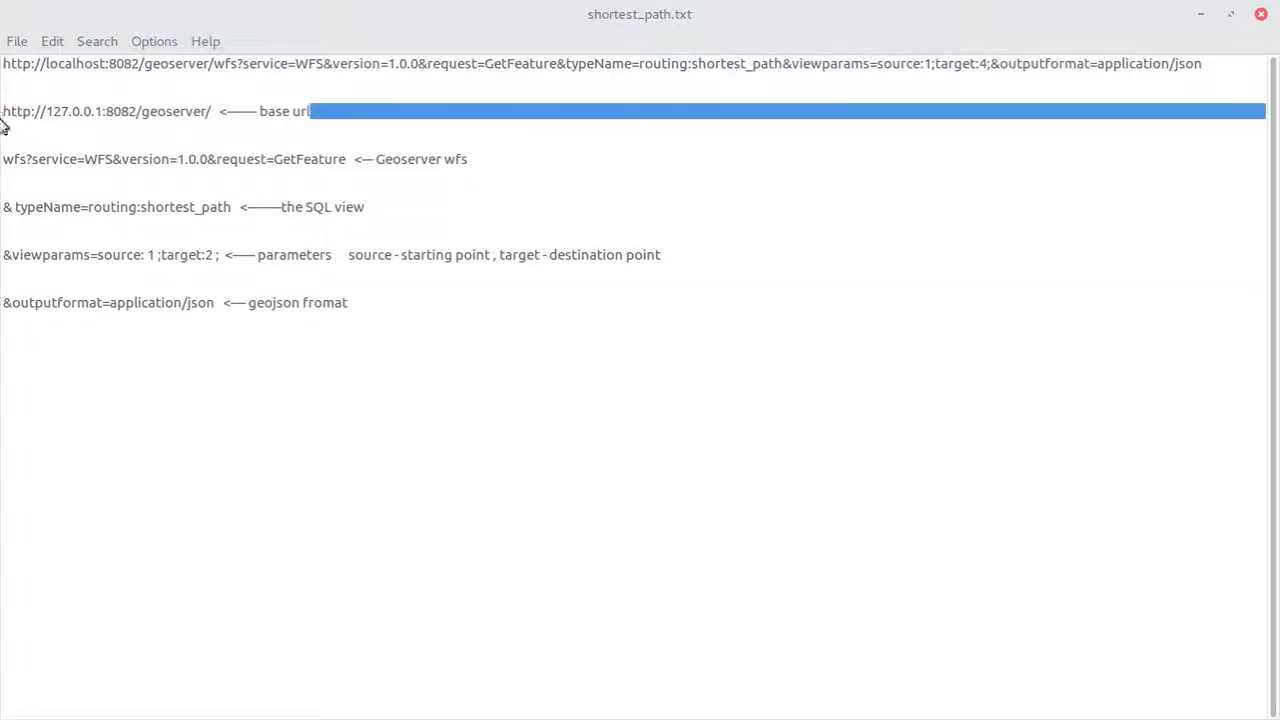
pyautogui.click(67, 111)
pyautogui.moveTo(306, 115); pyautogui.dragTo(5, 128)
pyautogui.moveTo(477, 180); pyautogui.dragTo(3, 168)
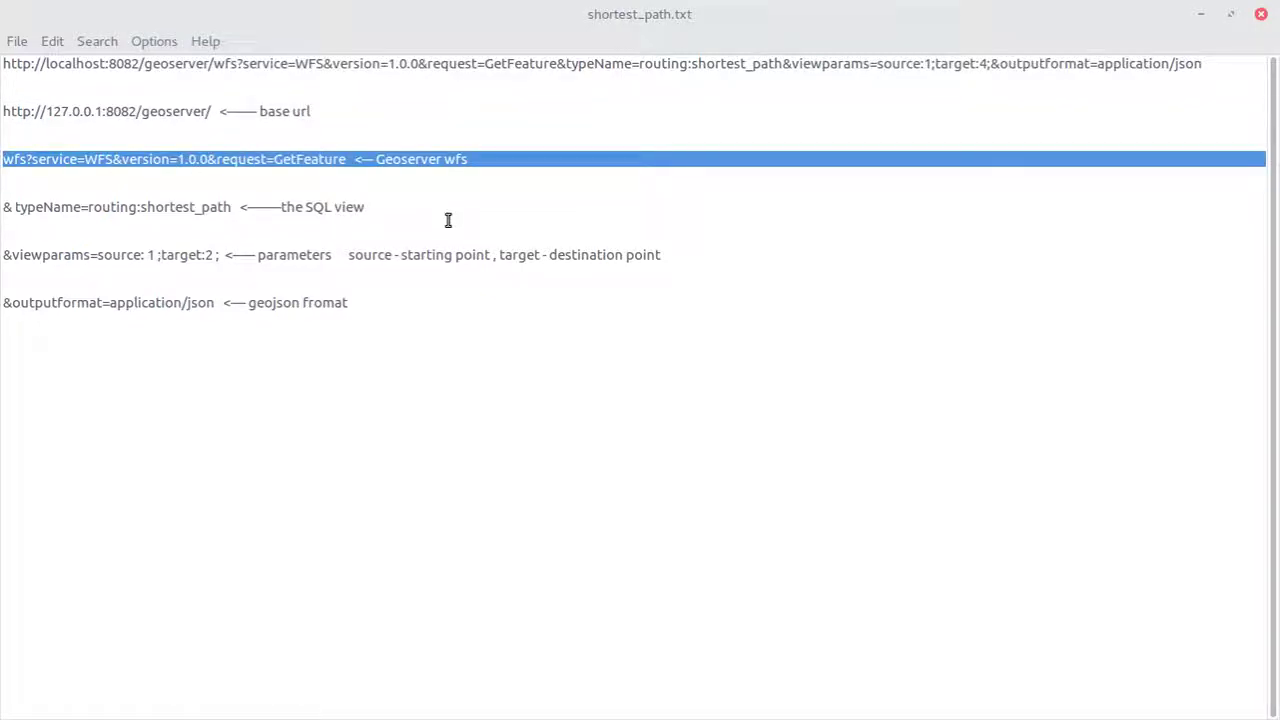
pyautogui.moveTo(448, 216); pyautogui.dragTo(143, 210)
pyautogui.doubleClick(115, 208)
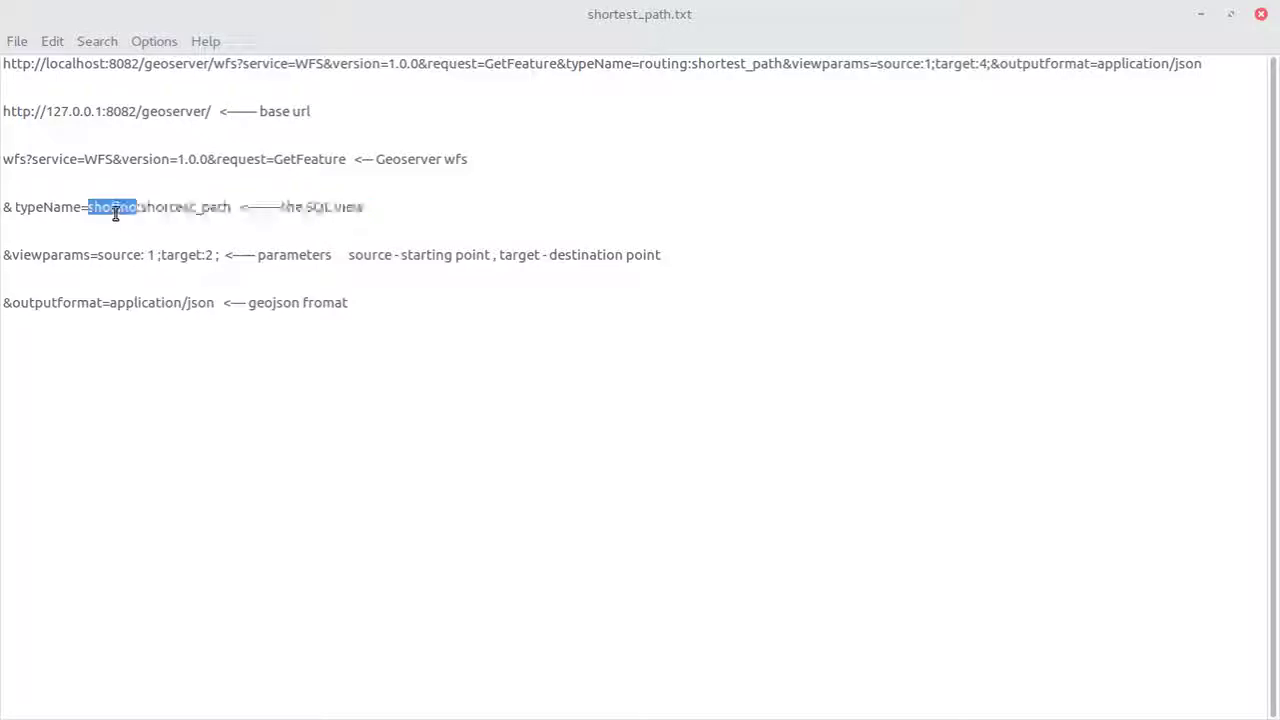
pyautogui.click(157, 226)
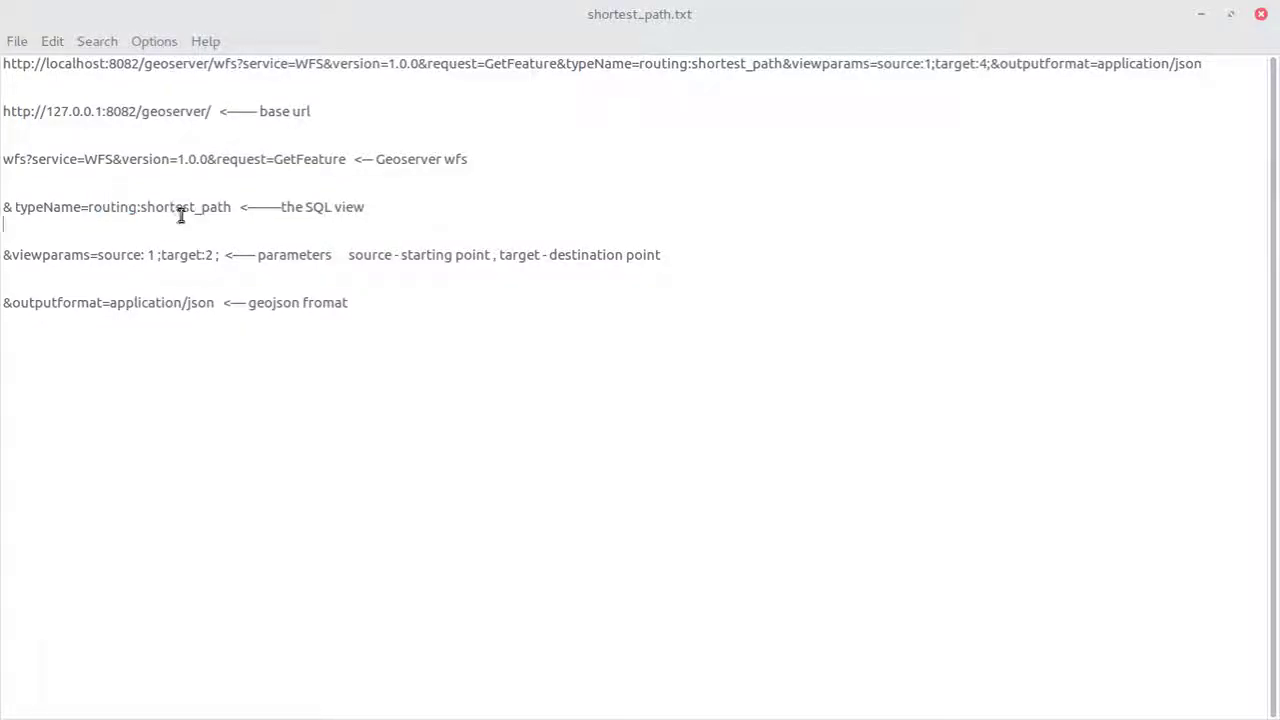
pyautogui.moveTo(141, 209); pyautogui.dragTo(231, 210)
pyautogui.click(217, 226)
# Set source to 86 and target to 129 in the viewparams explanation line, and review the parameter and output format notes
pyautogui.doubleClick(117, 256)
pyautogui.click(155, 258)
pyautogui.press('BackSpace')
pyautogui.write('86')
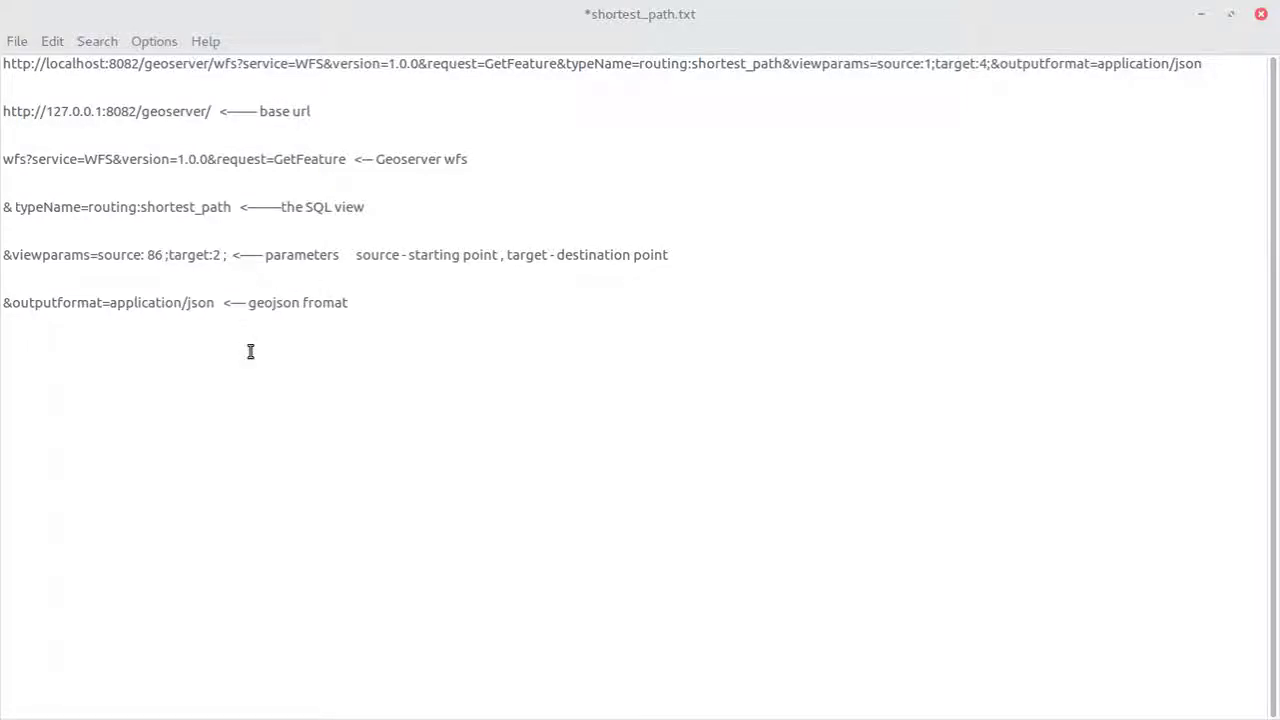
pyautogui.press('BackSpace')
pyautogui.write('129')
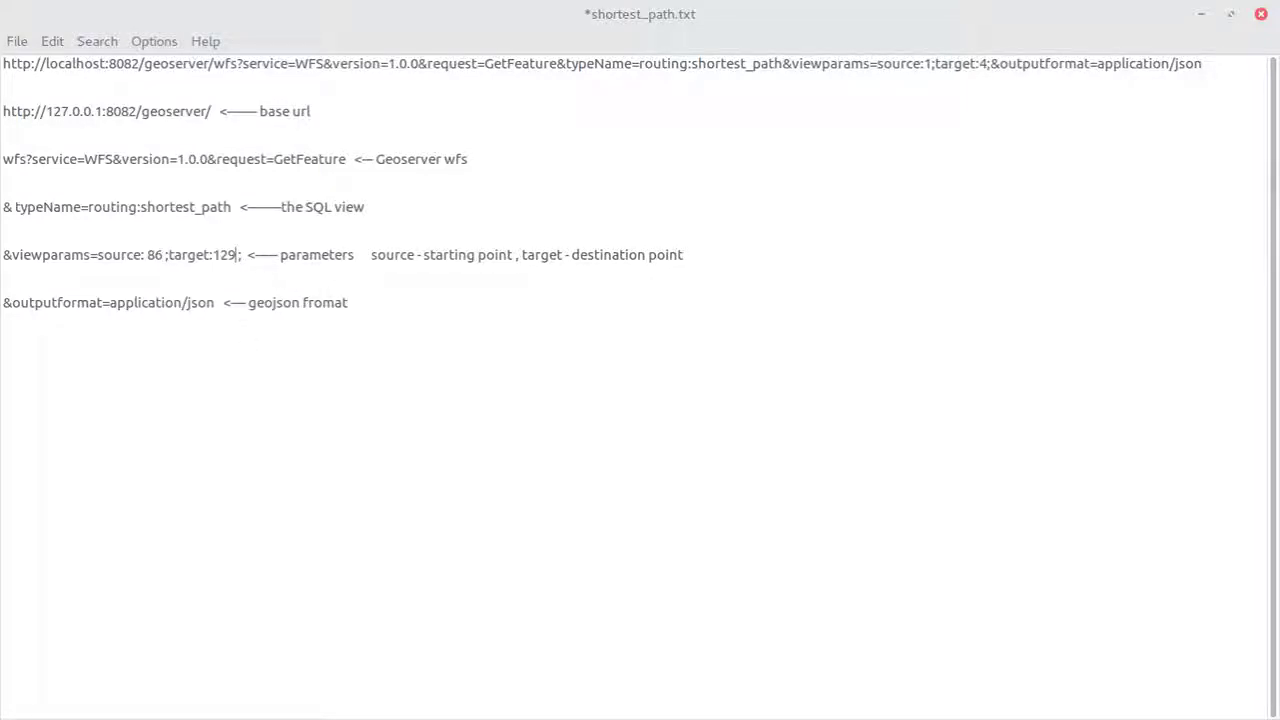
pyautogui.doubleClick(456, 251)
pyautogui.doubleClick(637, 256)
pyautogui.moveTo(393, 309); pyautogui.dragTo(2, 305)
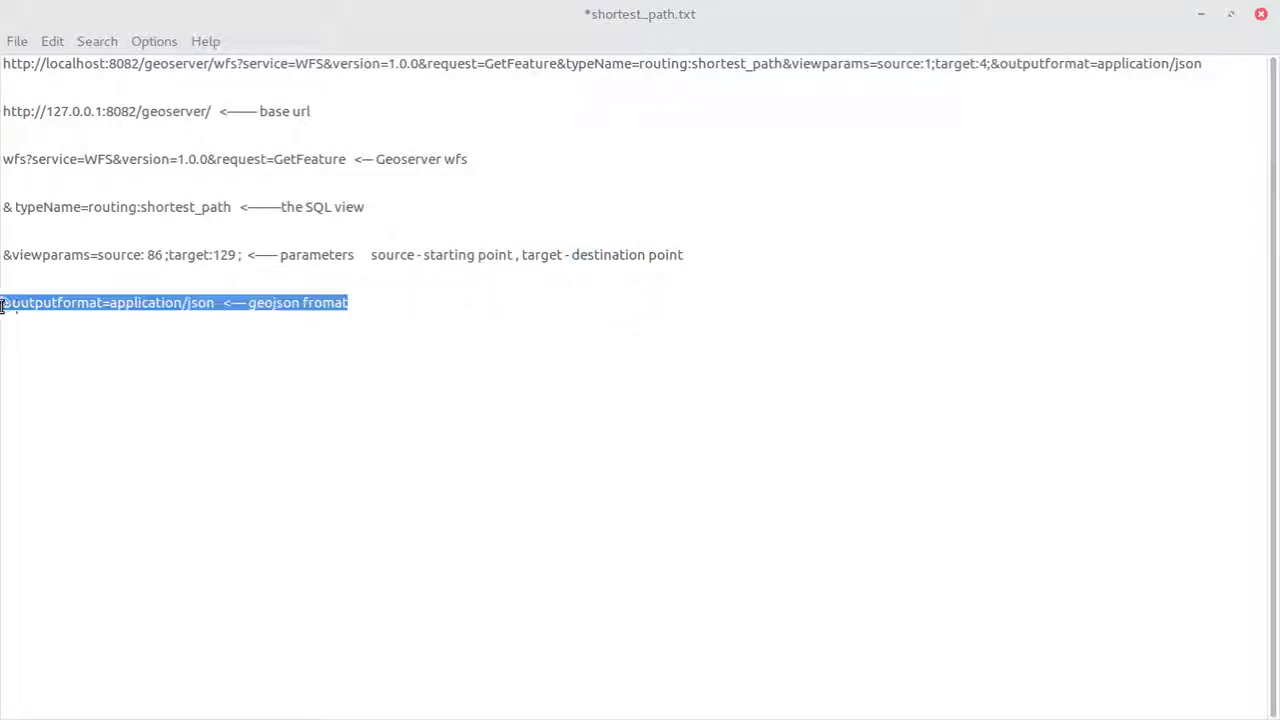
pyautogui.click(380, 305)
# Set source to 86 and target to 129 in the full shortest_path request URL on the first line
pyautogui.click(929, 65)
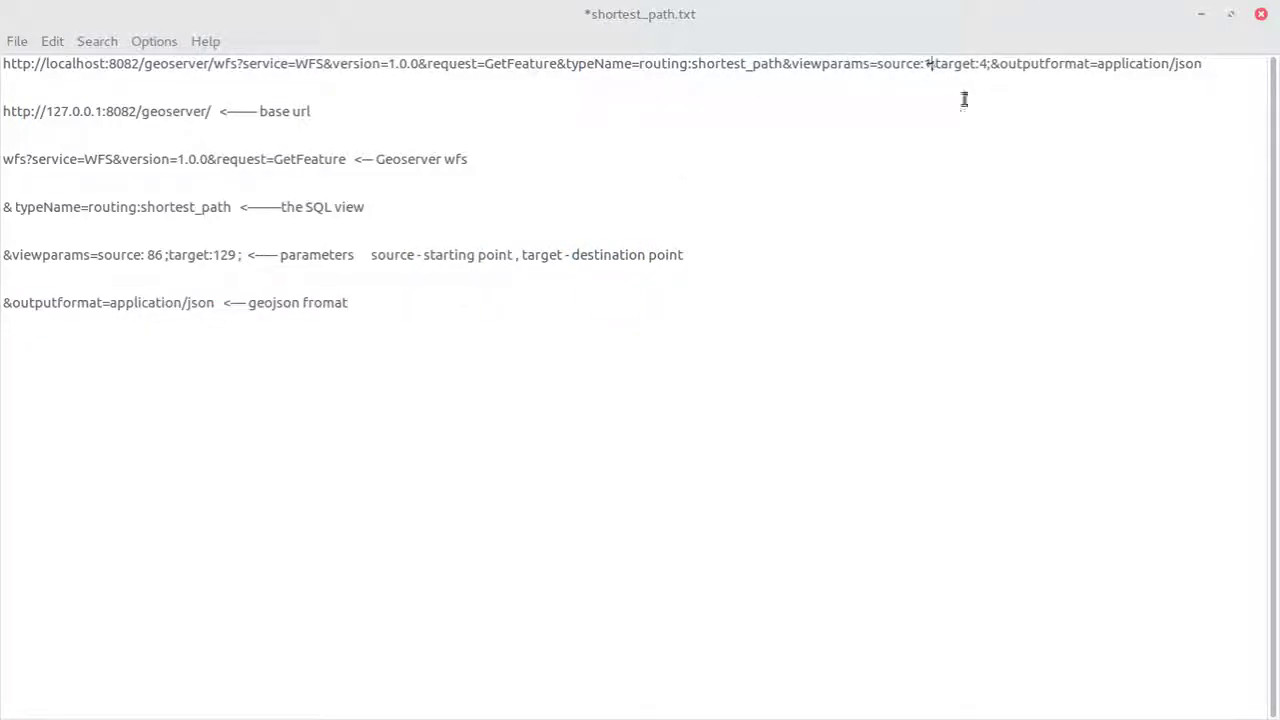
pyautogui.press('BackSpace')
pyautogui.write('86')
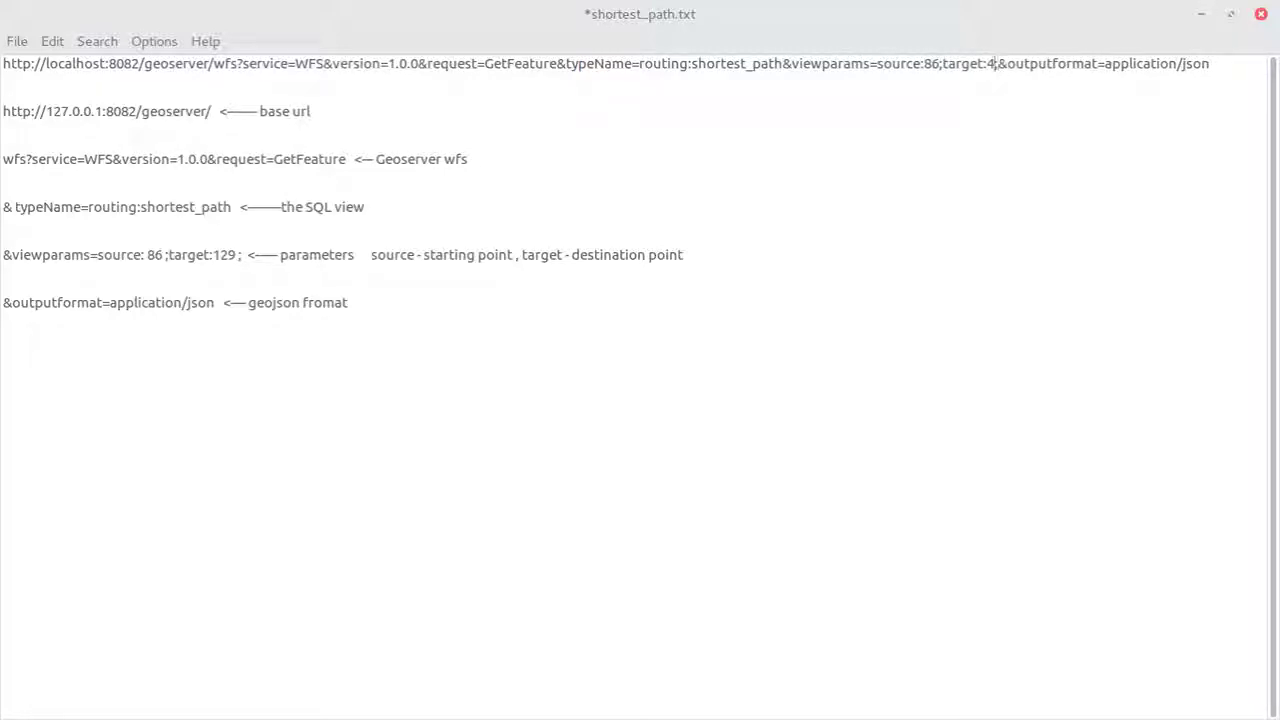
pyautogui.press('BackSpace')
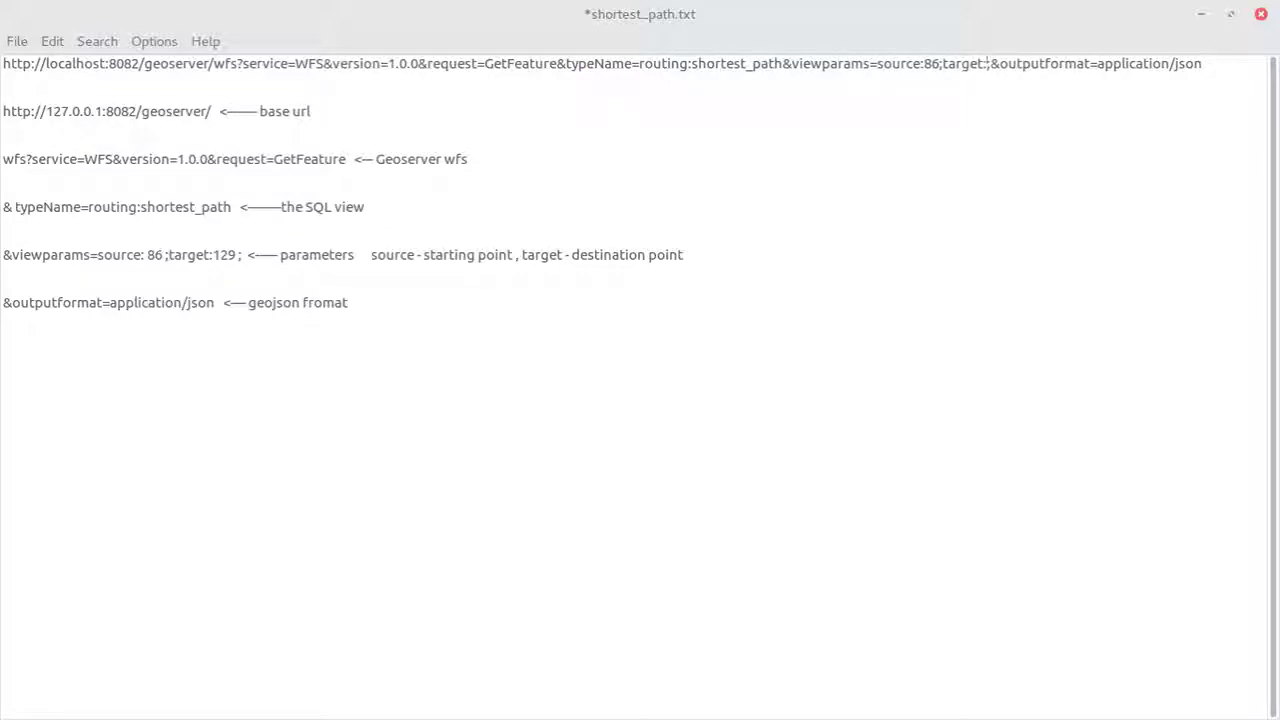
pyautogui.write('129')
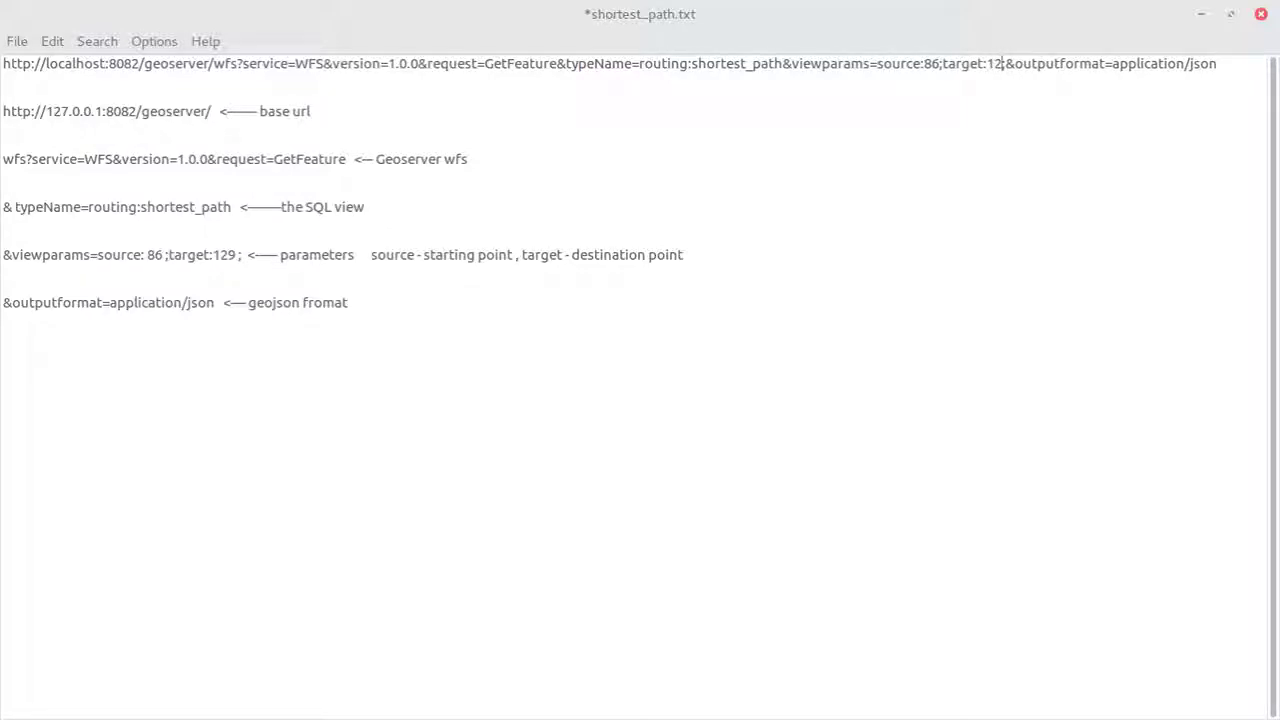
# Copy the full shortest_path request URL, switch to Chrome and run it in a new tab
pyautogui.tripleClick(983, 63)
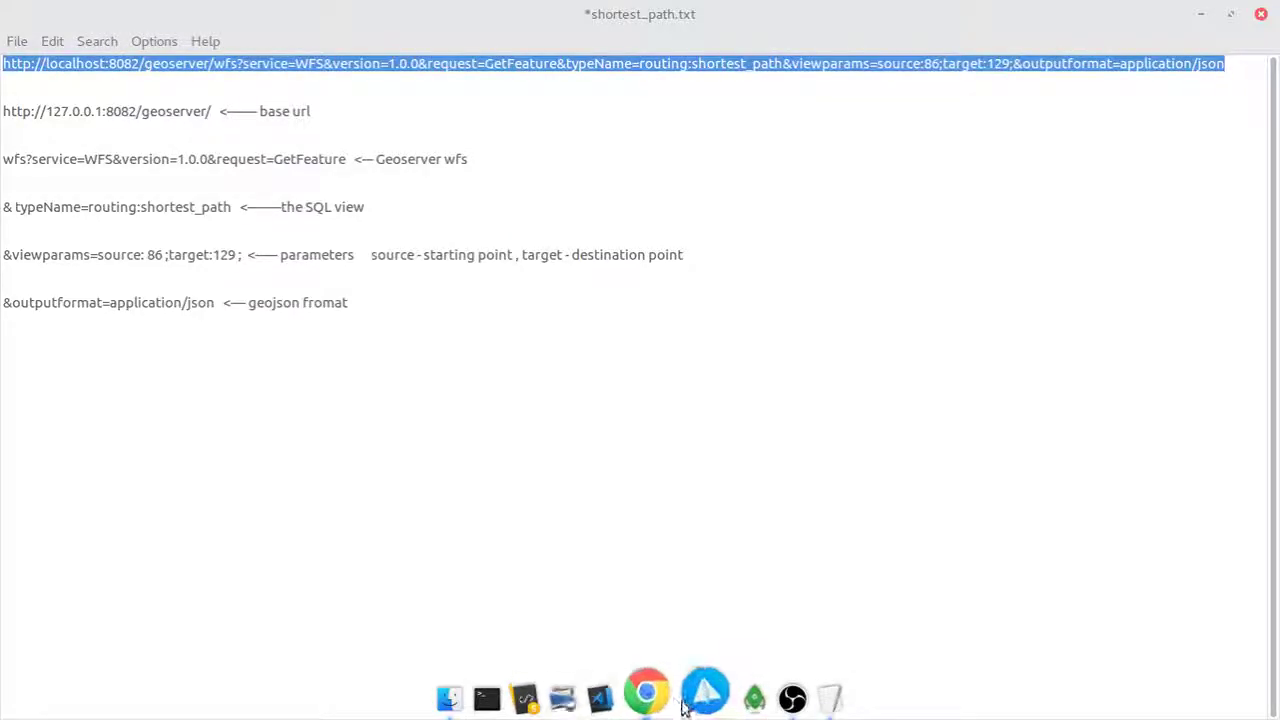
pyautogui.click(655, 692)
pyautogui.click(700, 15)
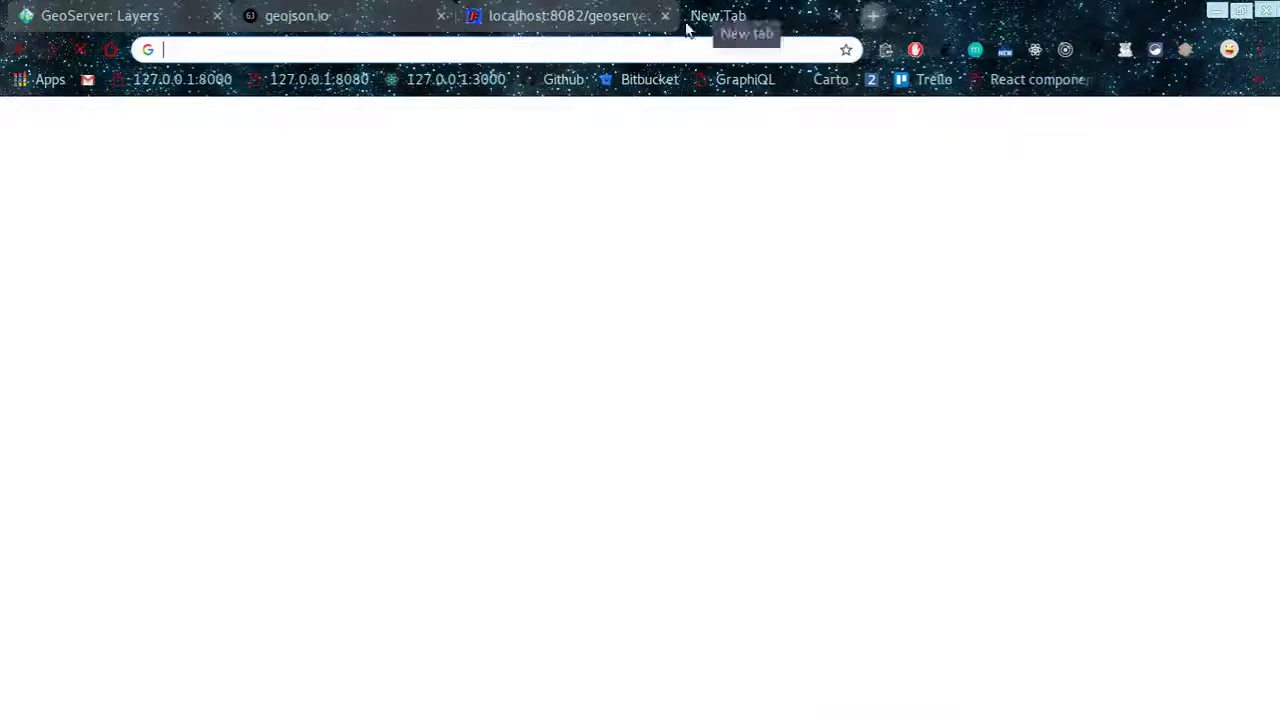
pyautogui.hotkey('ctrl', 'v')
pyautogui.press('Return')
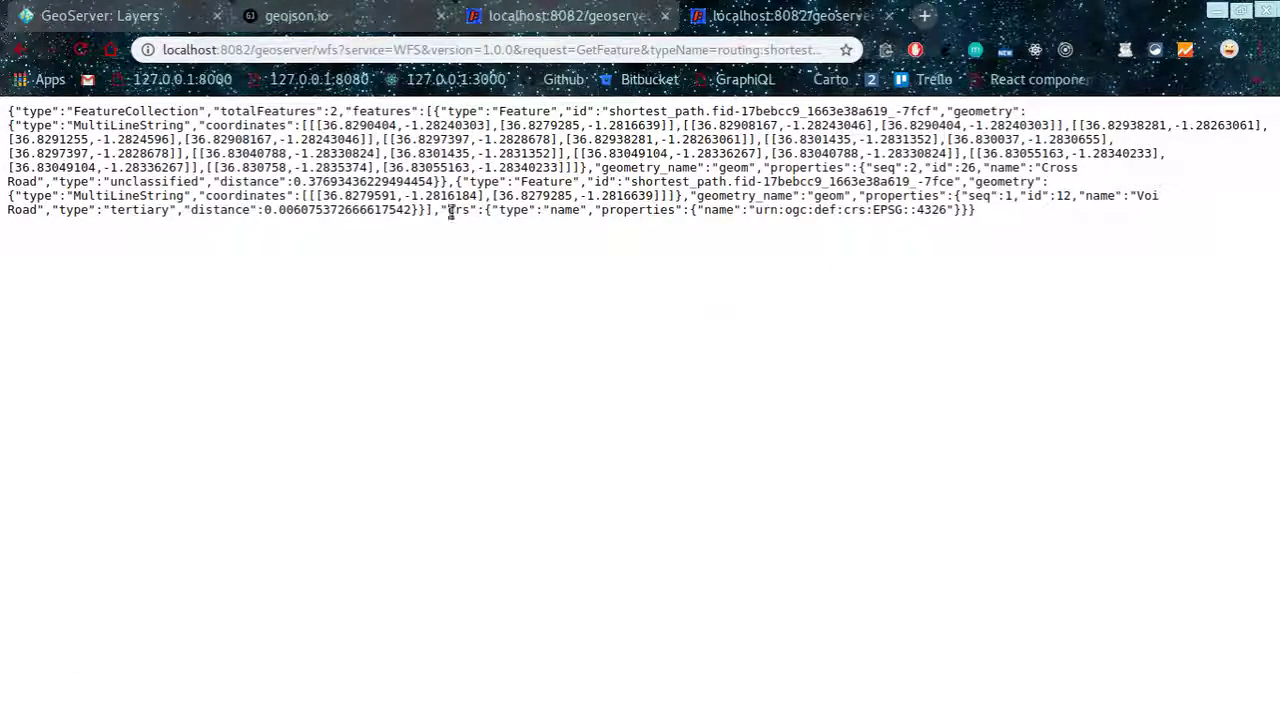
pyautogui.moveTo(10, 192); pyautogui.dragTo(670, 209)
pyautogui.click(825, 202)
pyautogui.moveTo(347, 110); pyautogui.dragTo(449, 219)
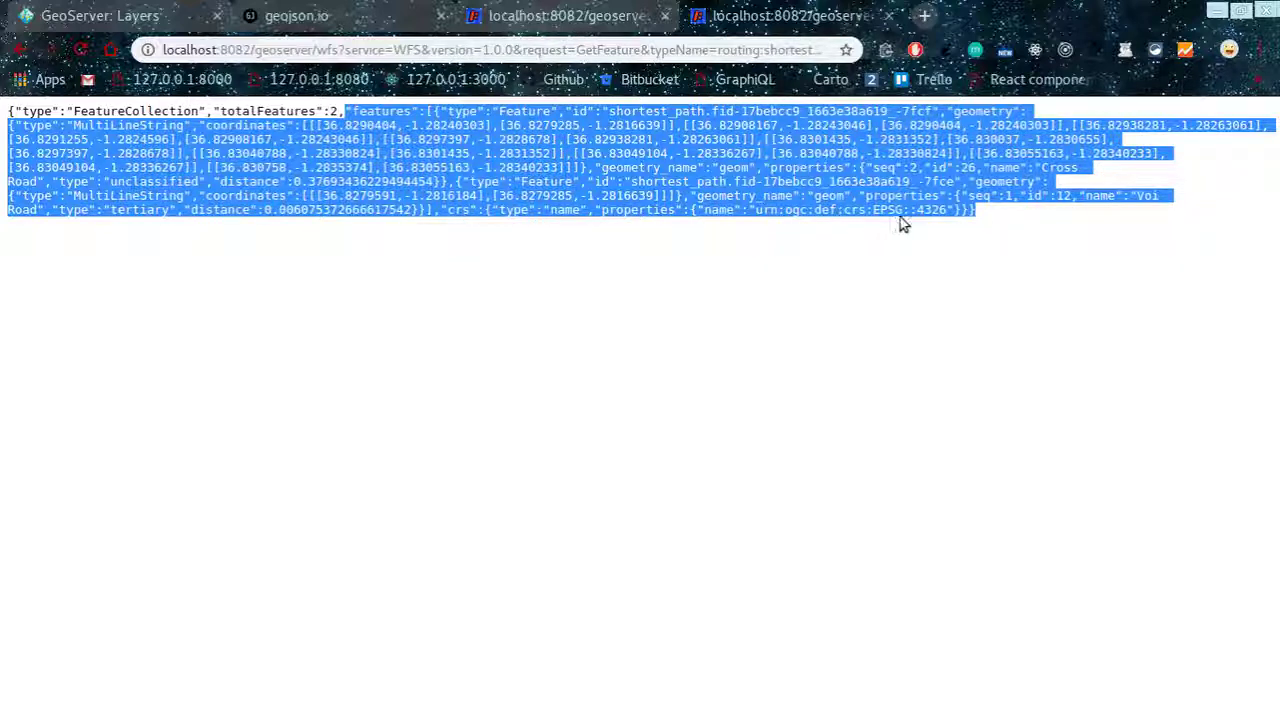
pyautogui.moveTo(968, 225); pyautogui.dragTo(430, 214)
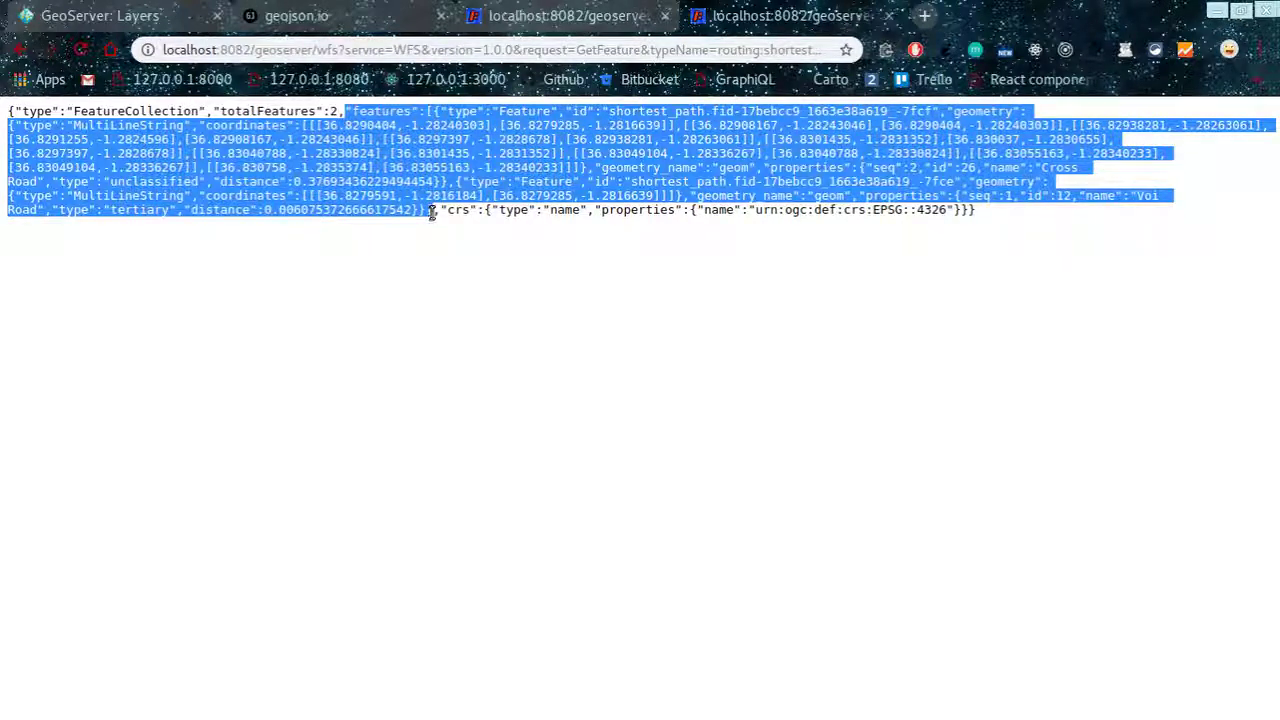
pyautogui.rightClick(432, 130)
pyautogui.click(452, 149)
pyautogui.click(360, 20)
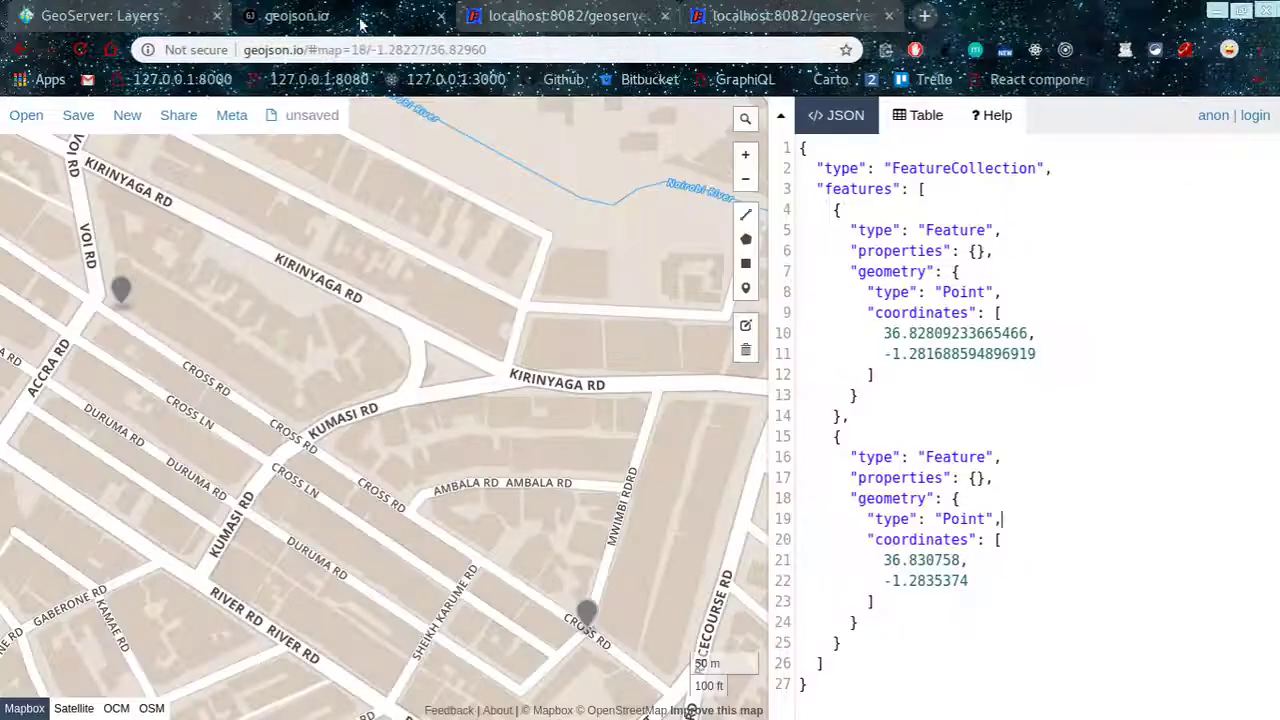
pyautogui.click(957, 450)
pyautogui.click(918, 292)
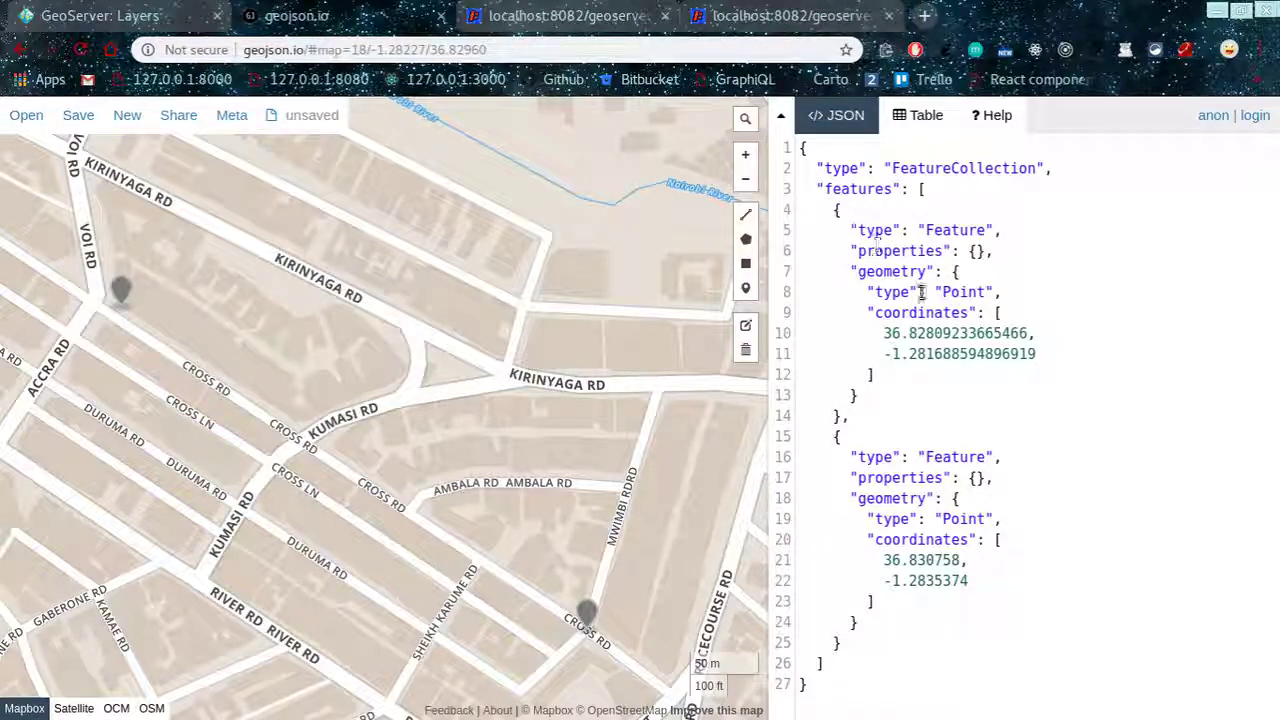
pyautogui.click(935, 190)
pyautogui.click(797, 9)
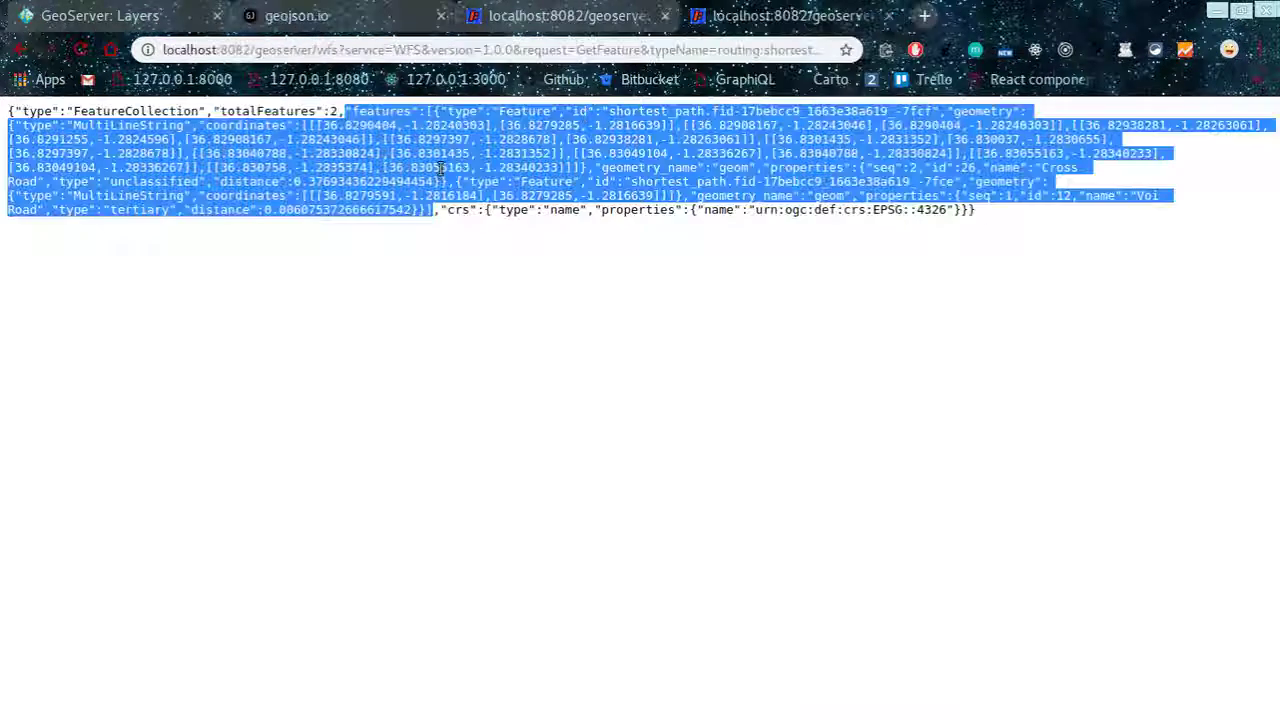
# Copy only the two route feature objects inside the features array of the shortest_path response, without the enclosing brackets
pyautogui.click(535, 250)
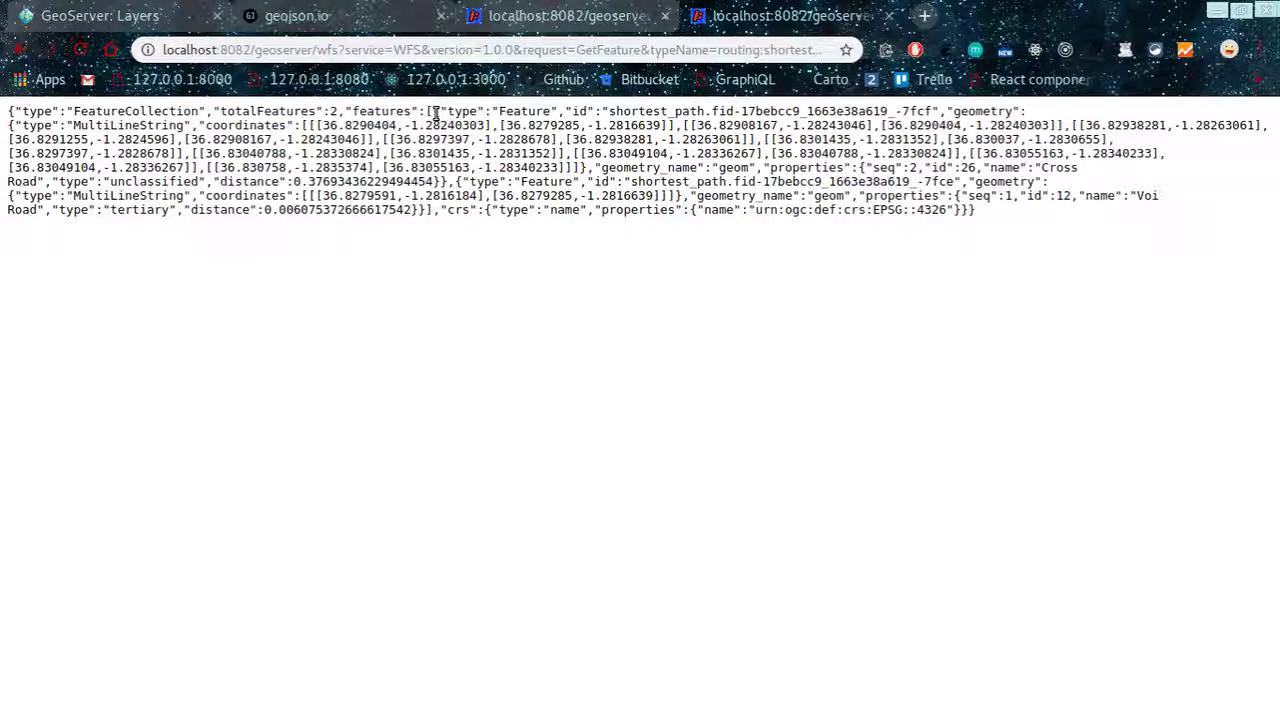
pyautogui.moveTo(435, 113); pyautogui.dragTo(403, 197)
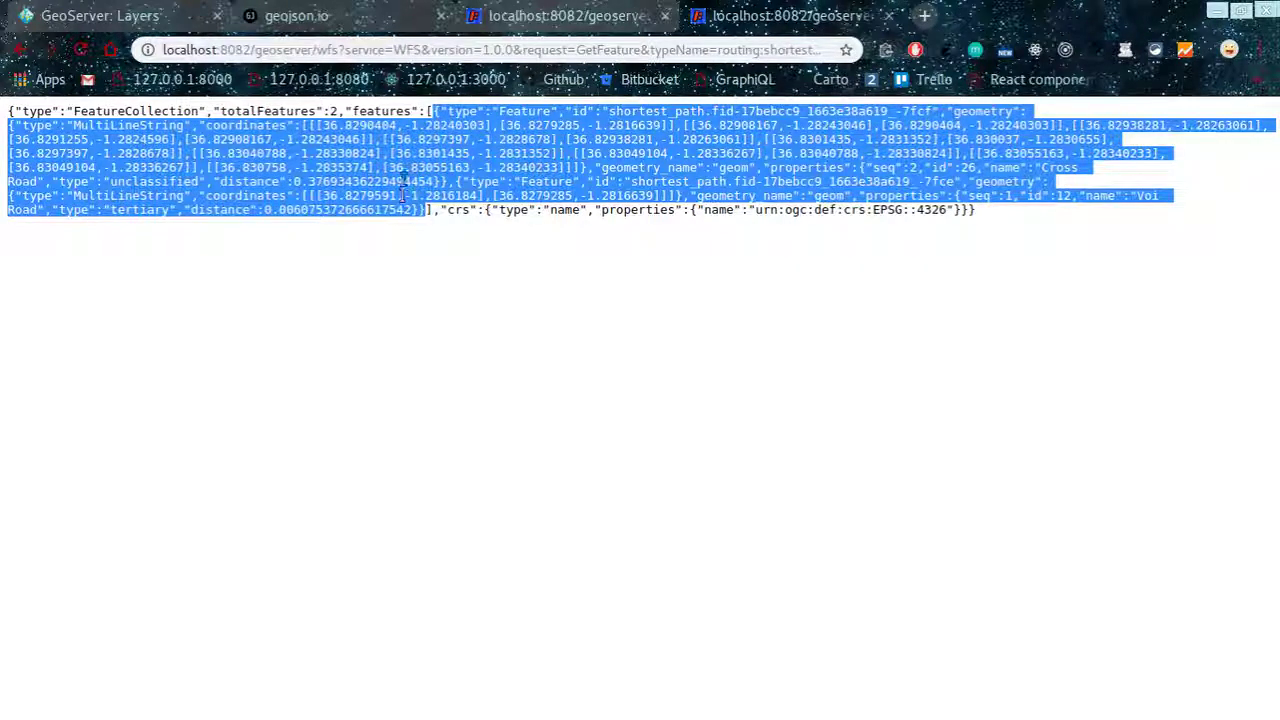
pyautogui.rightClick(410, 172)
pyautogui.click(440, 183)
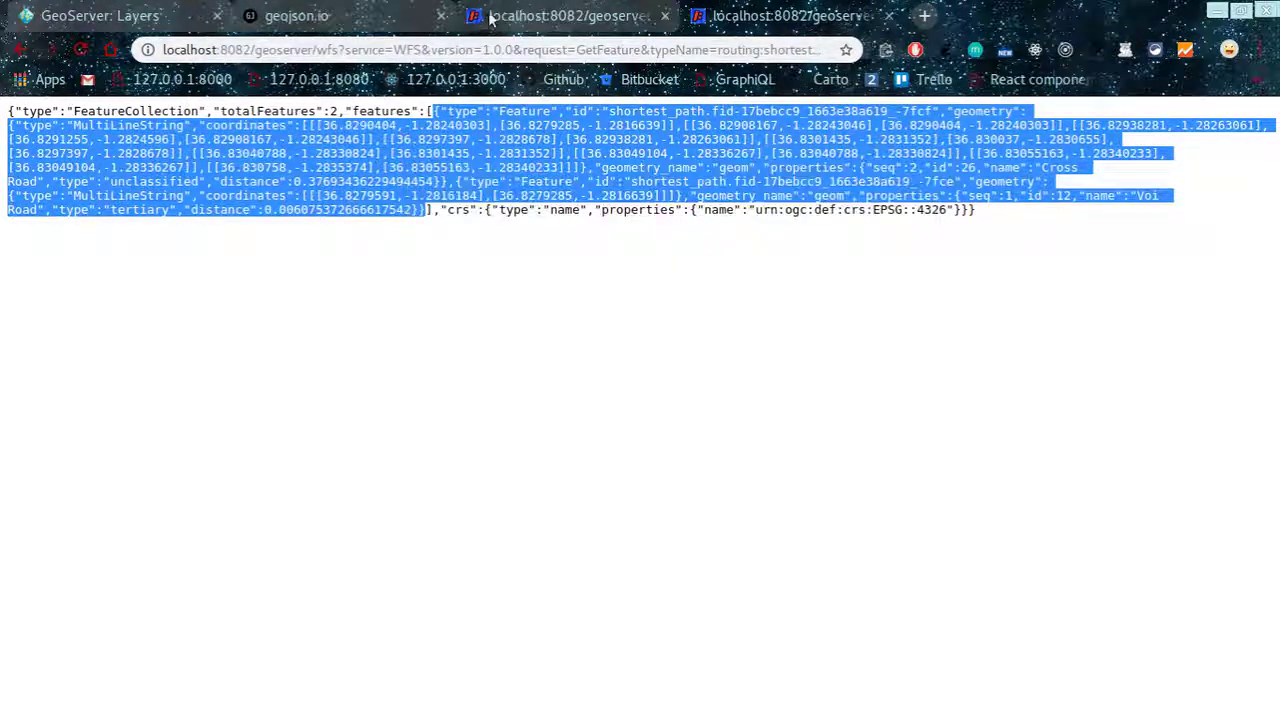
# Switch to geojson.io and paste the copied route features after the second point in the features array, separated by a comma
pyautogui.click(296, 15)
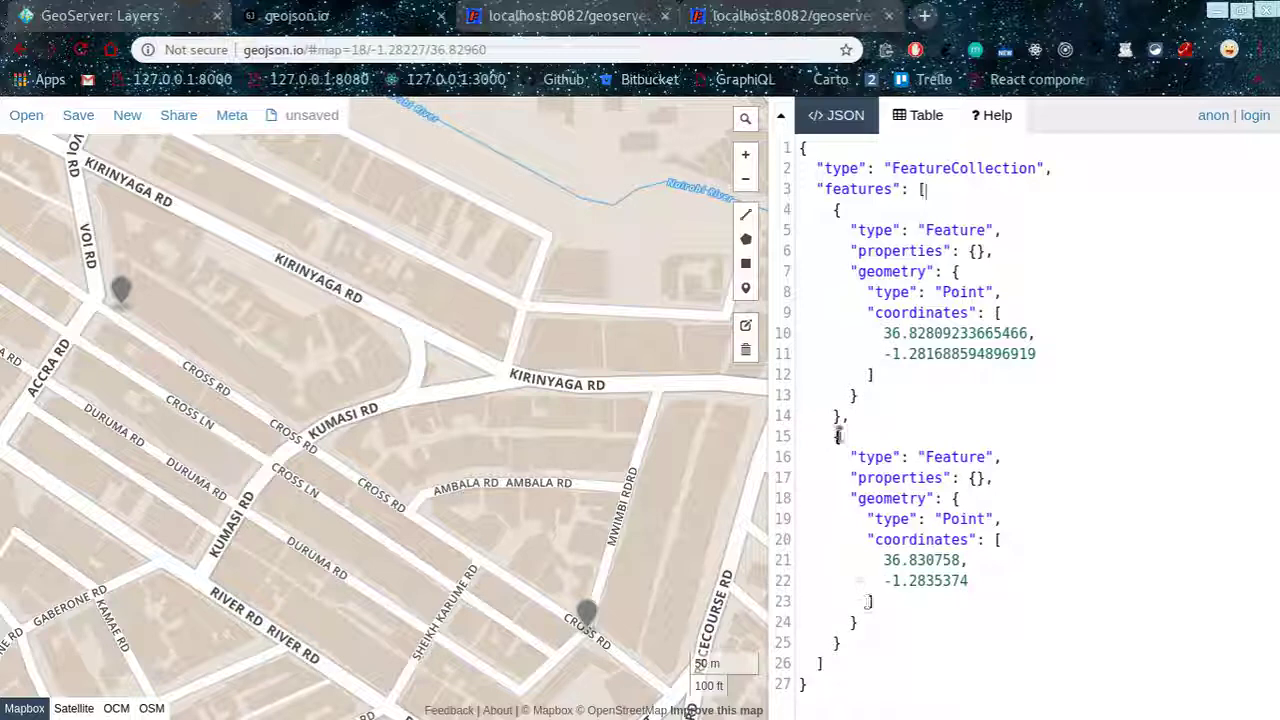
pyautogui.click(870, 649)
pyautogui.write(',')
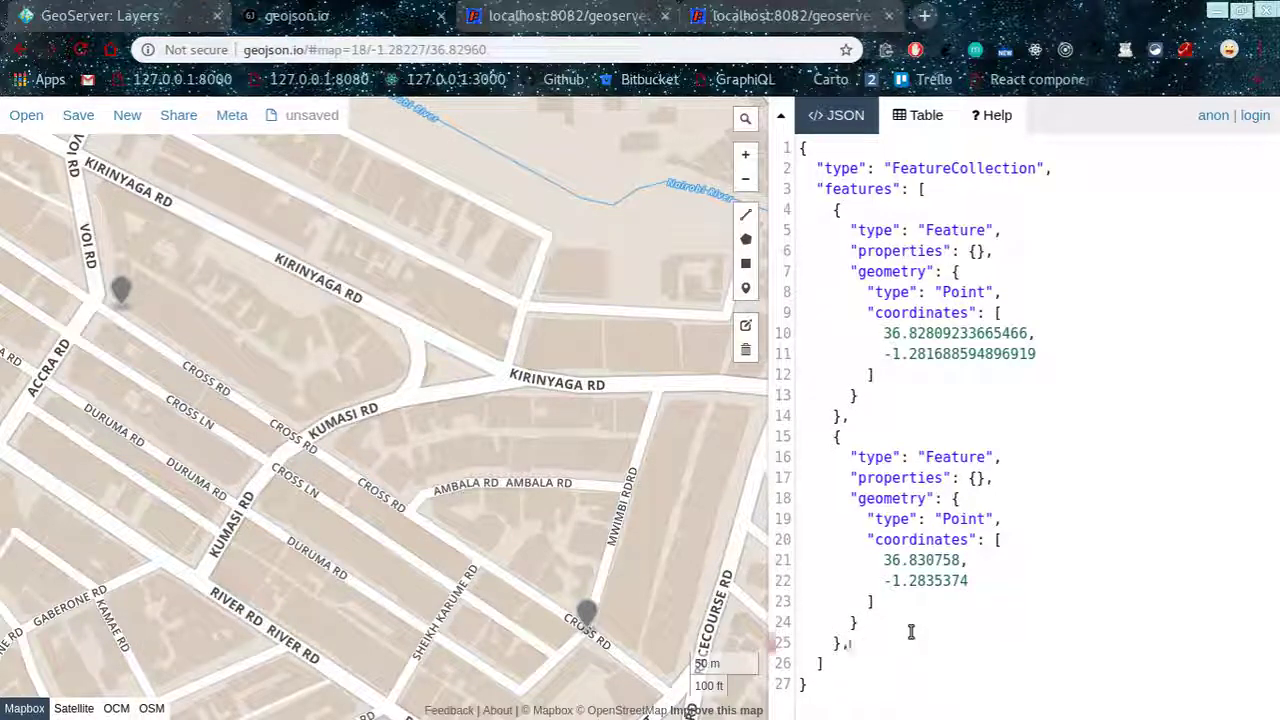
pyautogui.press('Return')
pyautogui.hotkey('ctrl', 'v')
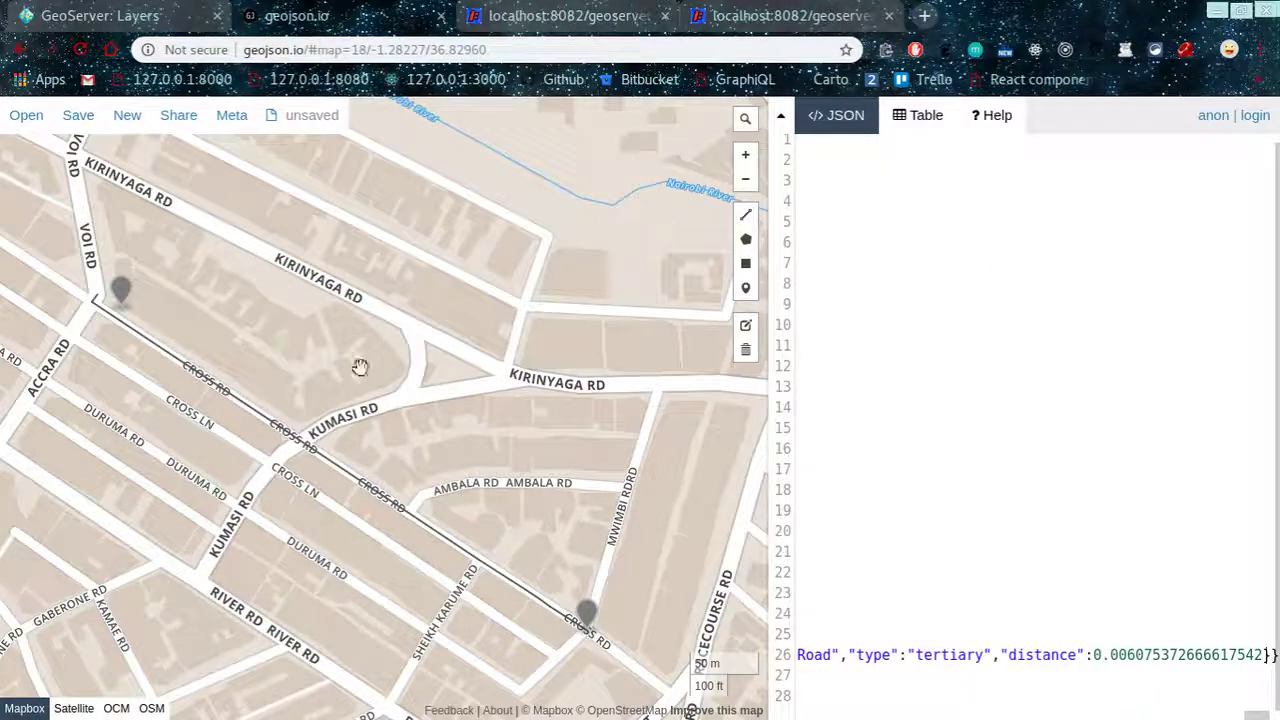
# Examine the route line between the two point markers on the map and check the feature code in the JSON
pyautogui.scroll(1, 358, 372)
pyautogui.scroll(-1, 363, 397)
pyautogui.moveTo(475, 469); pyautogui.dragTo(513, 423)
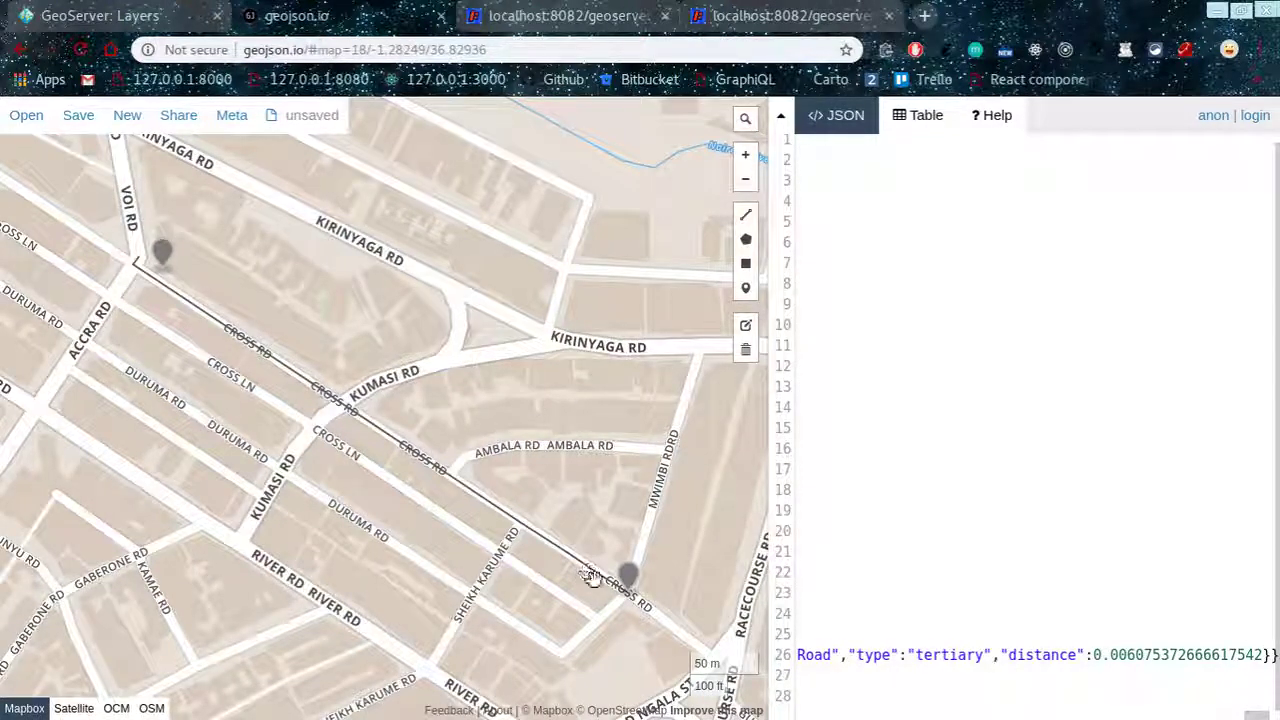
pyautogui.moveTo(533, 583); pyautogui.dragTo(537, 595)
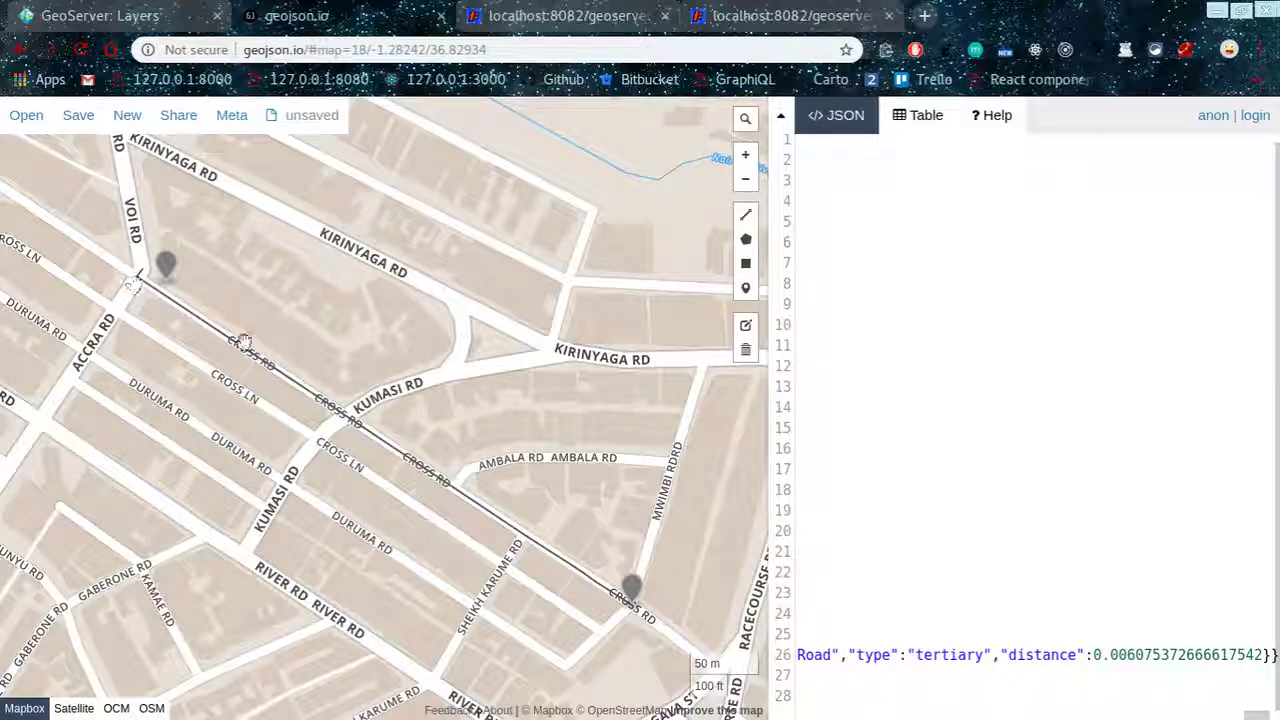
pyautogui.scroll(2, 340, 445)
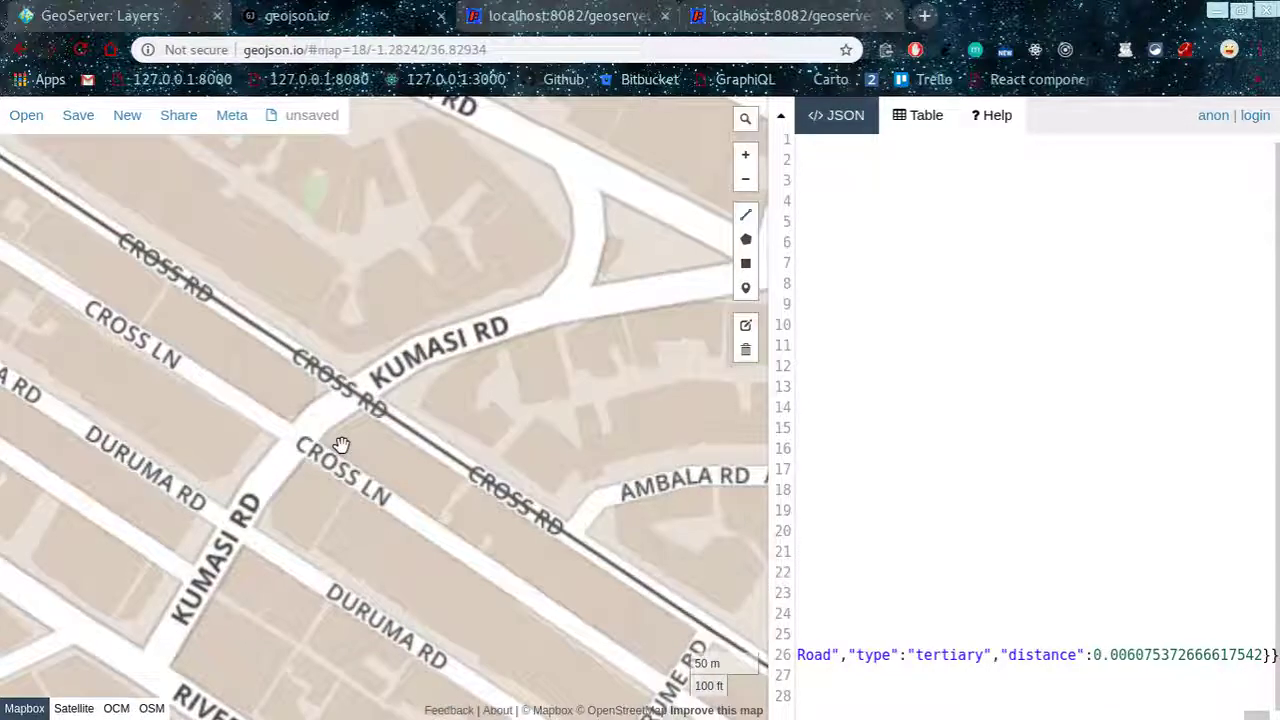
pyautogui.scroll(-2, 340, 445)
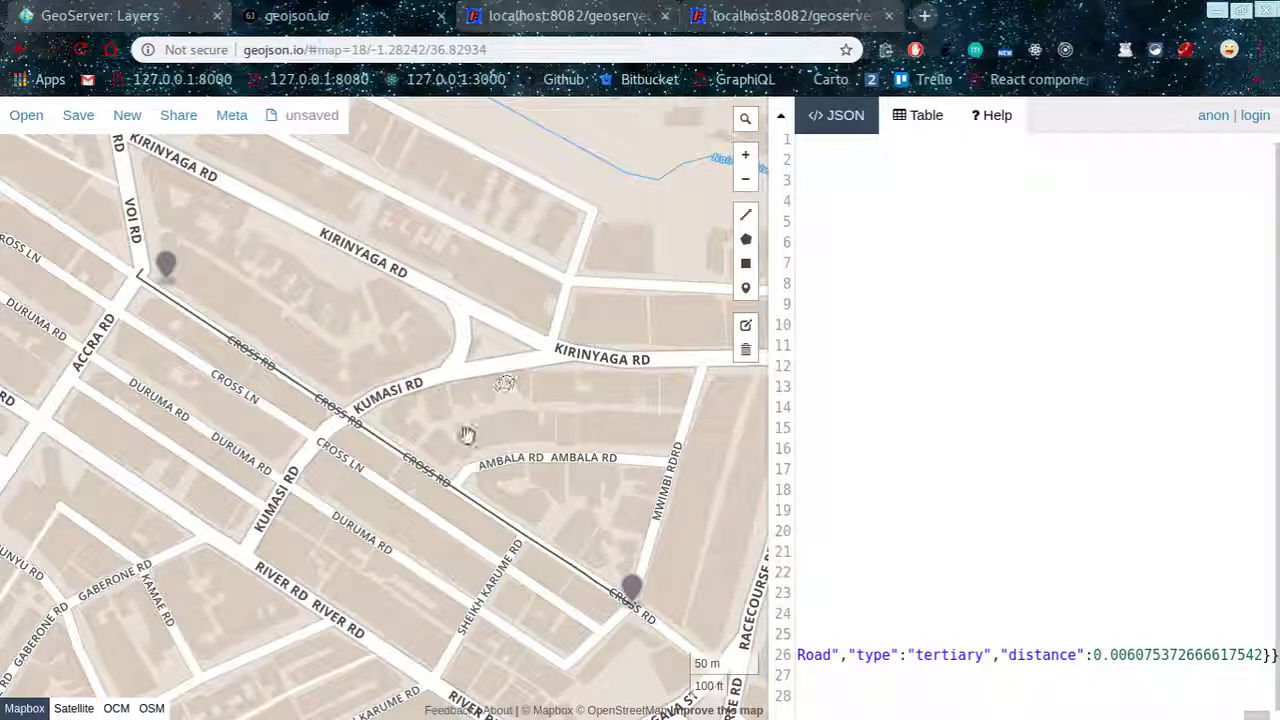
pyautogui.scroll(1, 298, 400)
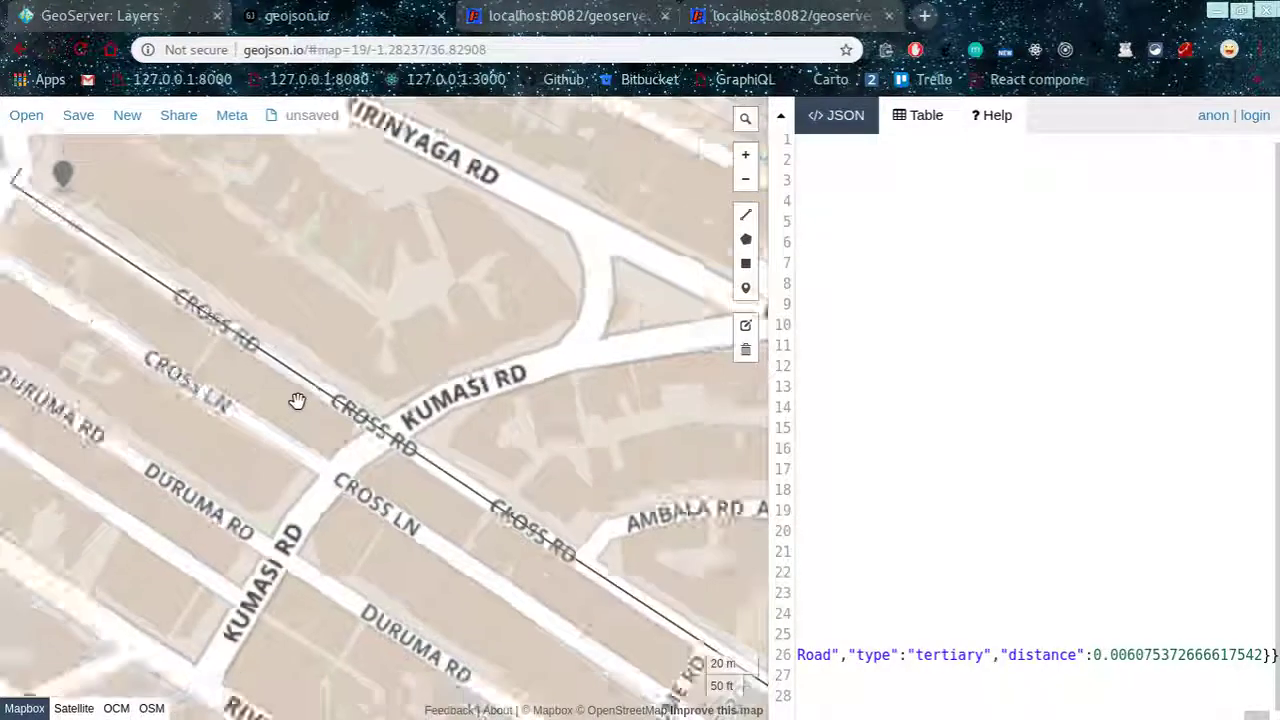
pyautogui.scroll(-1, 294, 400)
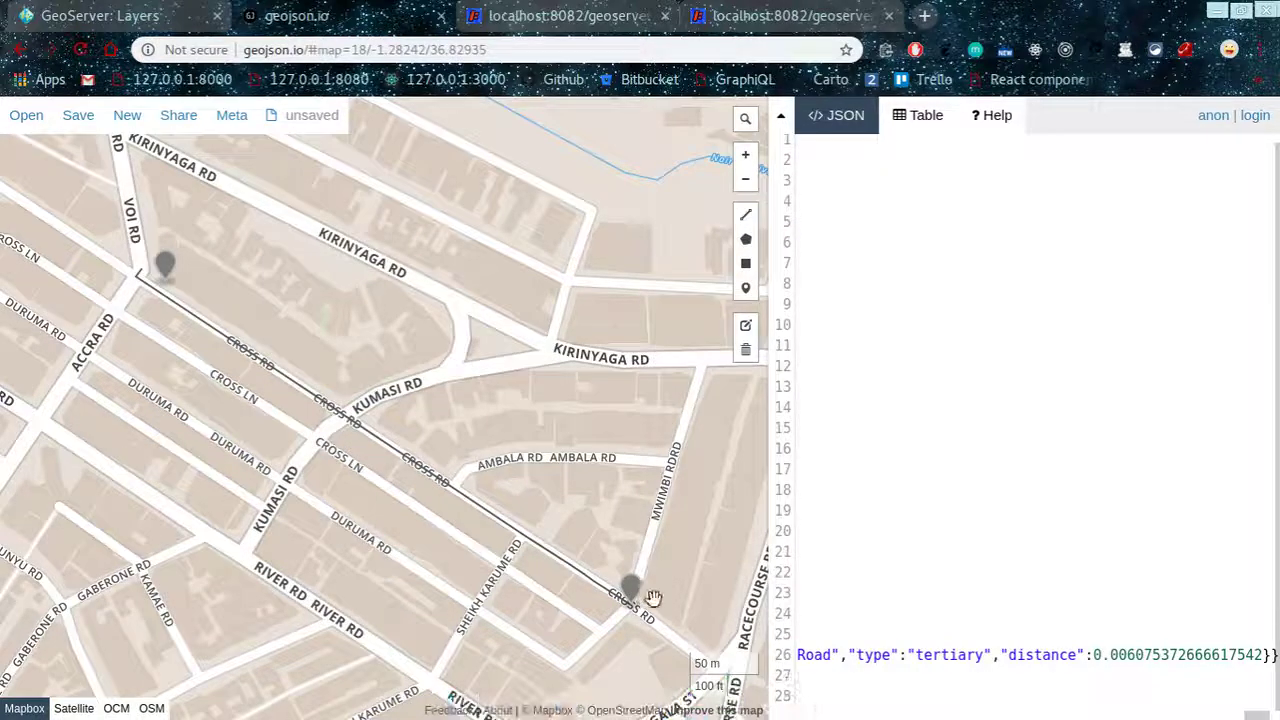
pyautogui.scroll(2, 645, 598)
pyautogui.scroll(-2, 625, 628)
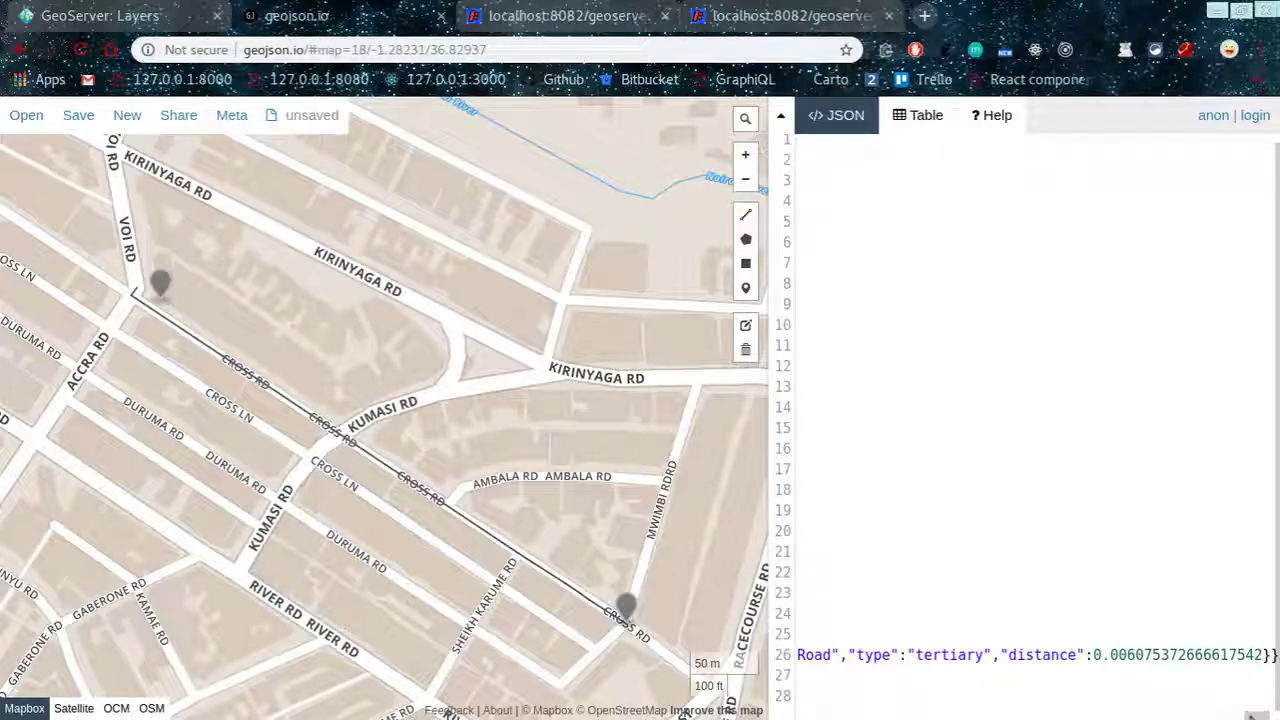
pyautogui.moveTo(1252, 716); pyautogui.dragTo(811, 680)
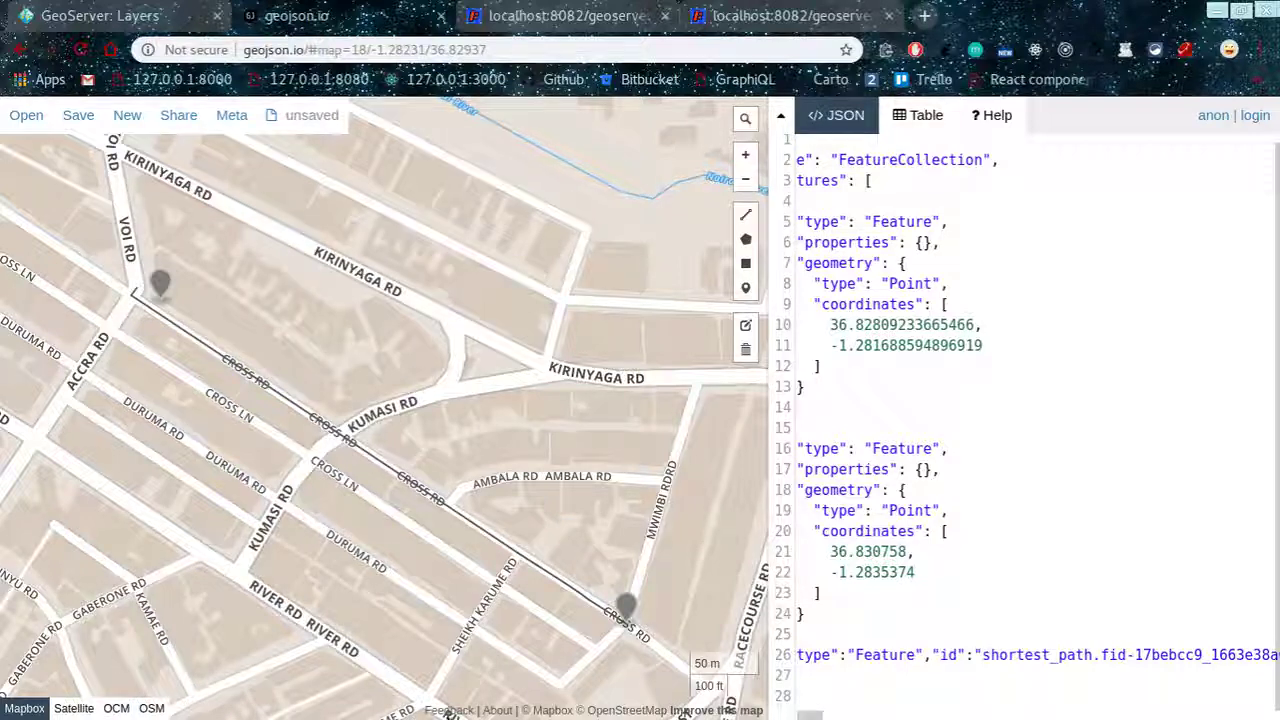
pyautogui.moveTo(620, 714)
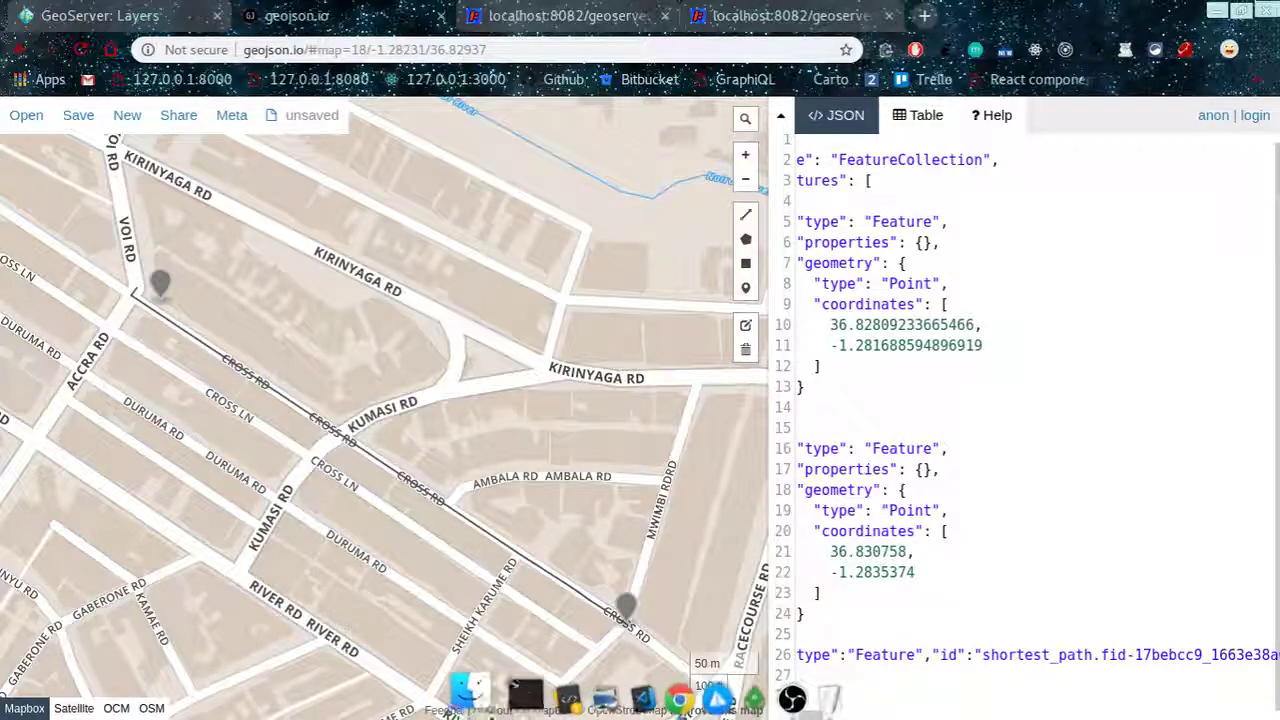
pyautogui.click(776, 703)
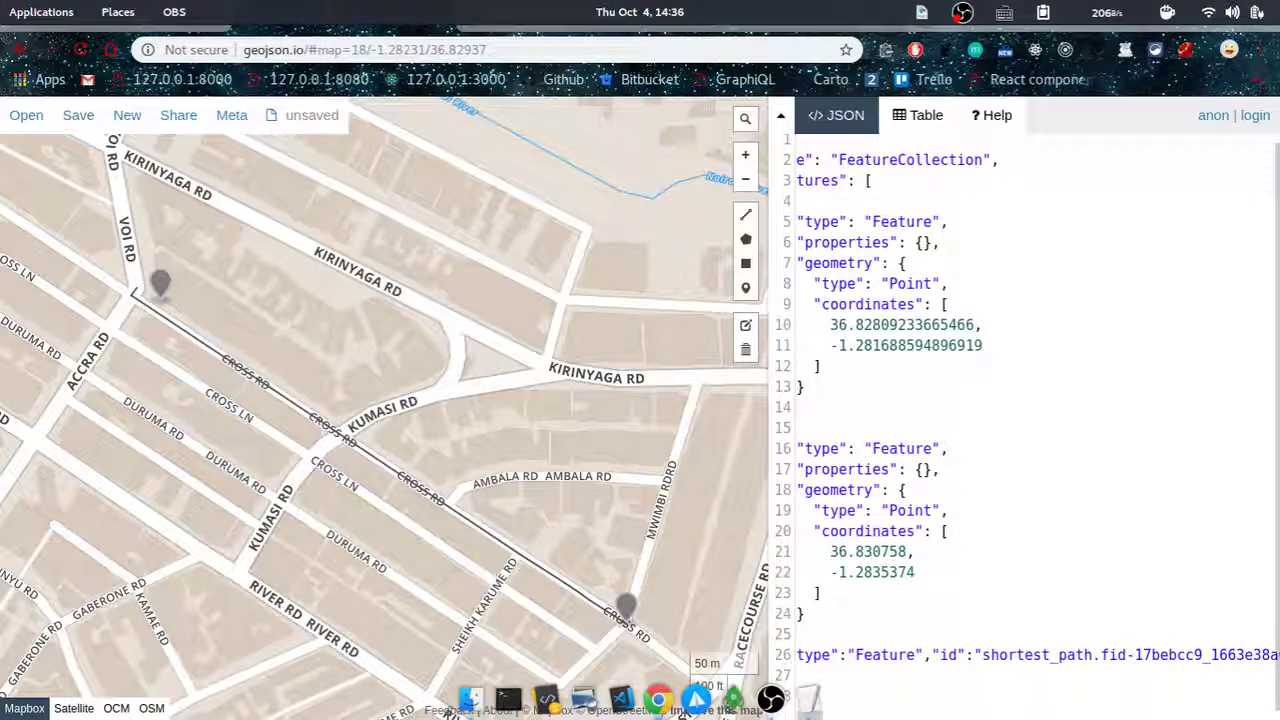